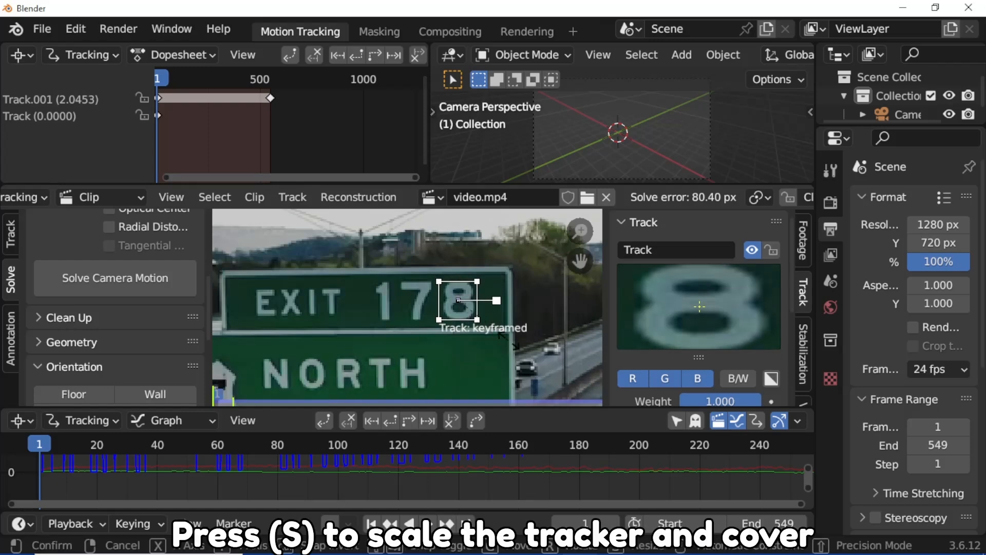
- Scale the tracker to cover the 8 in EXIT 178 and track it forward through the clip
key(s)
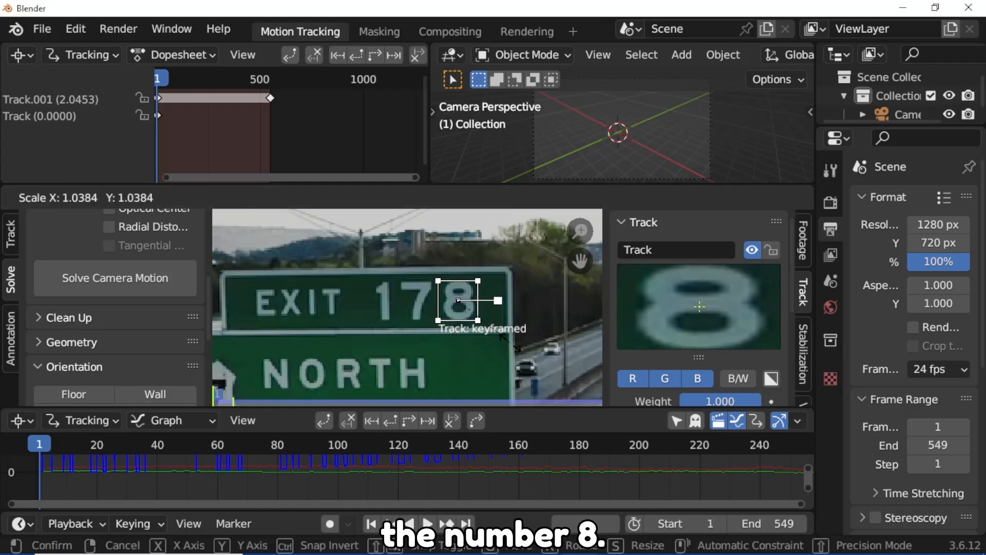
click(513, 344)
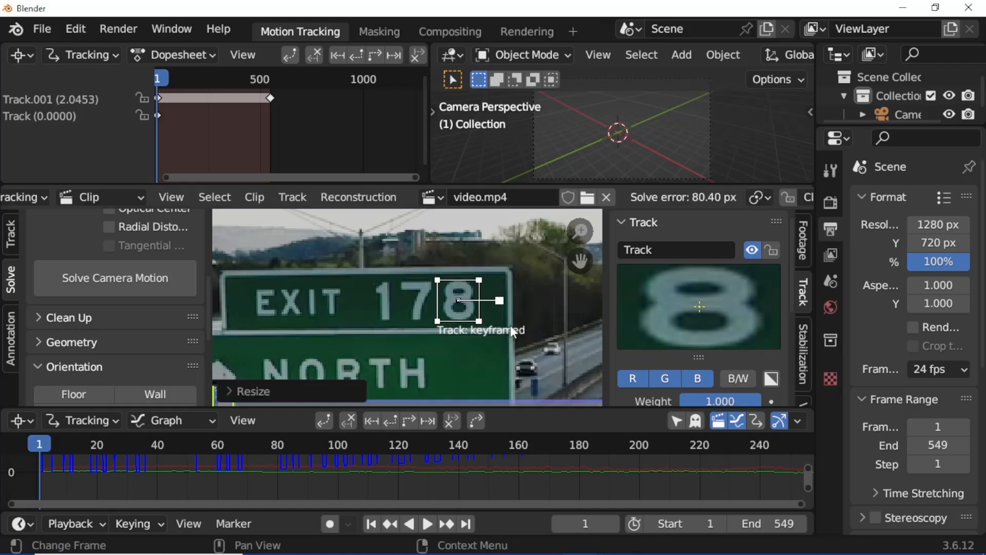
click(409, 420)
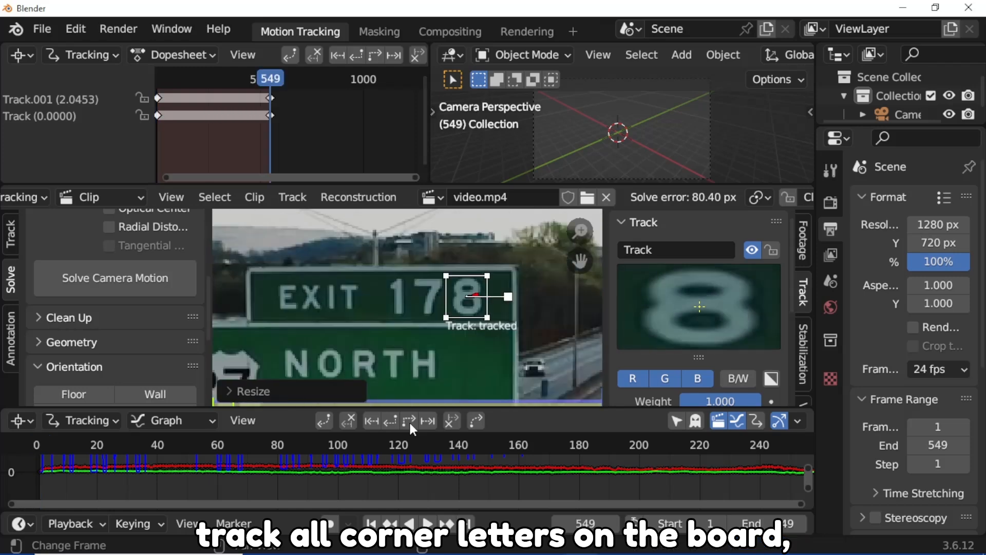
- Add and track markers on the E of EAST, the K of Knoxville, the N of NORTH and the o of Downtown
scroll(66, 304, up, 3)
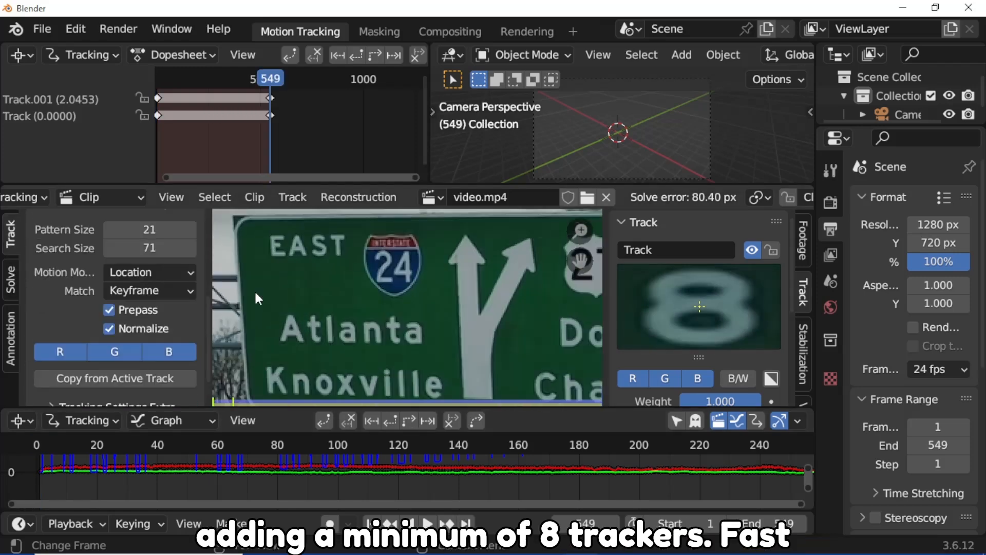
ctrl+click(291, 259)
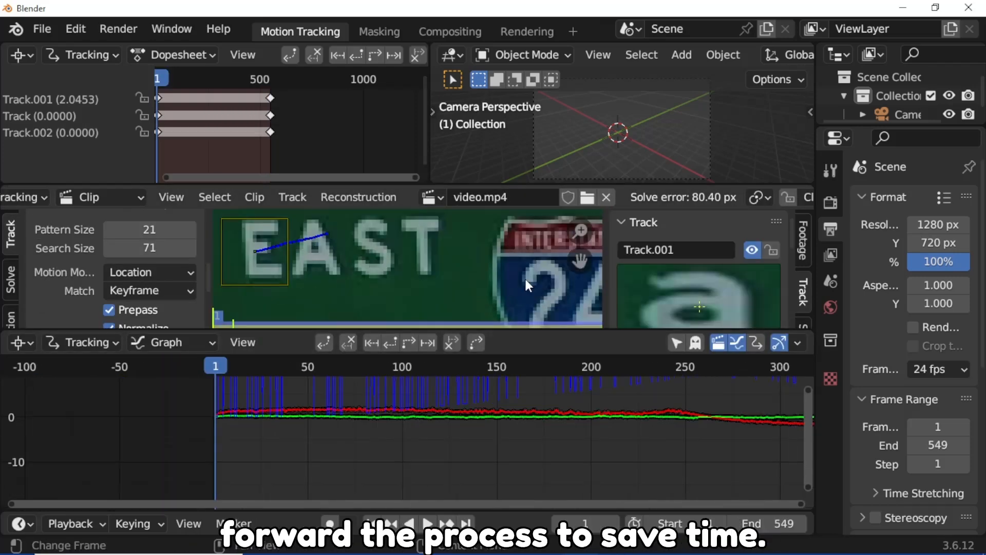
scroll(525, 276, down, 3)
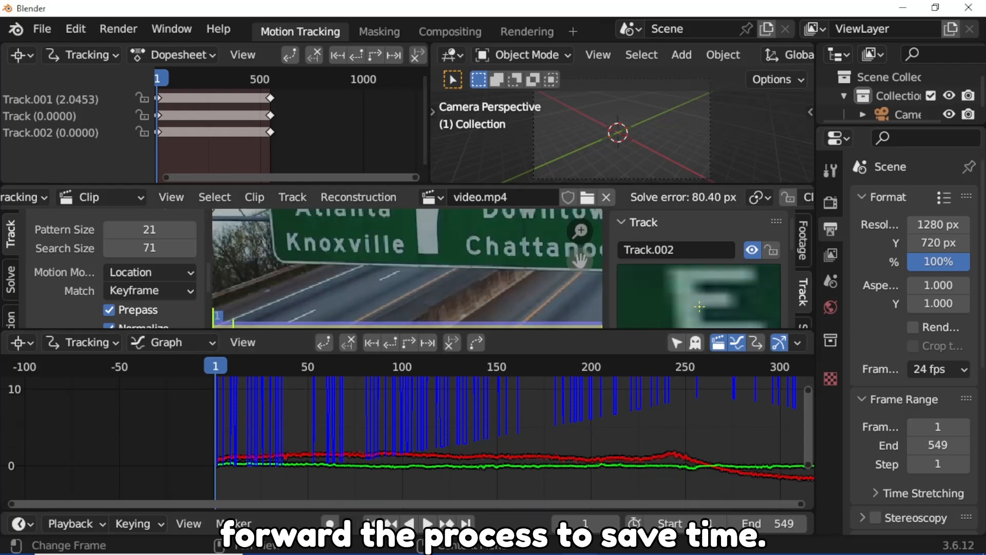
scroll(389, 296, up, 3)
ctrl+click(382, 294)
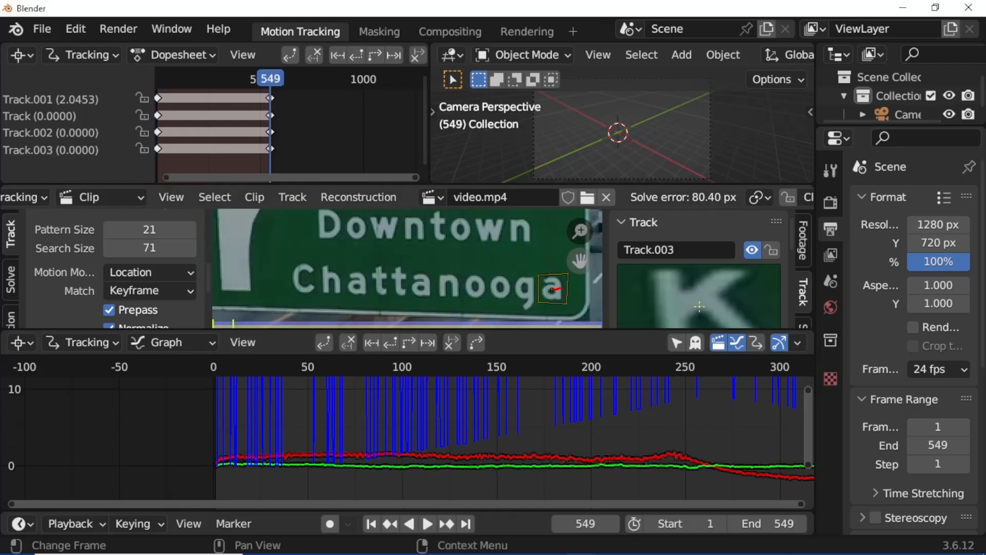
ctrl+click(436, 251)
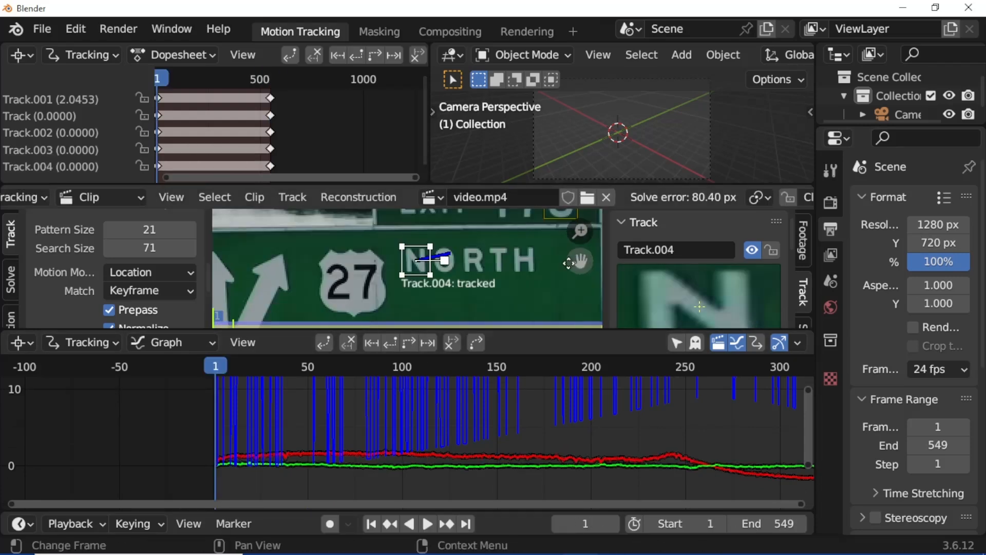
ctrl+click(460, 277)
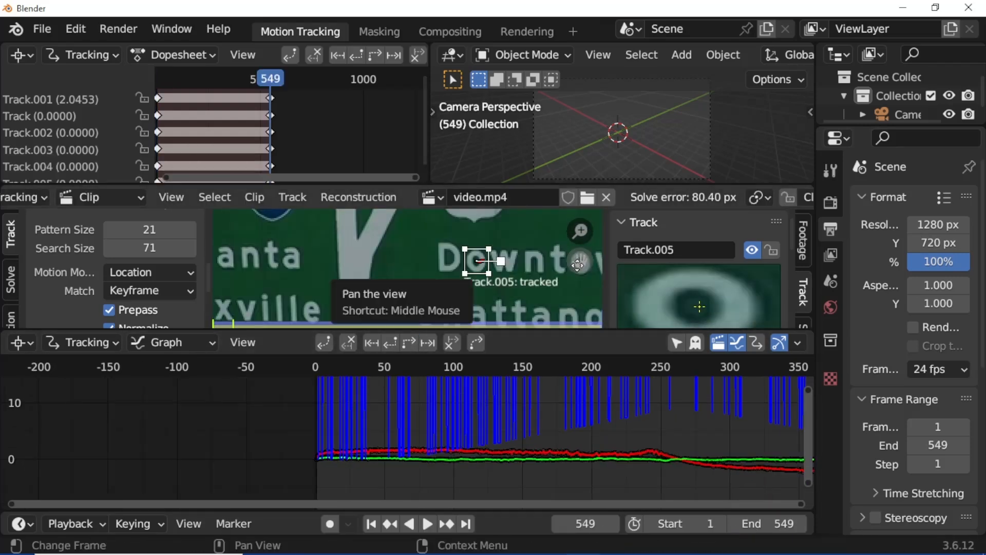
- Try a tracker on the Interstate 24 shield, scaled to cover the shield and tracked backward from frame 549
scroll(462, 264, down, 3)
ctrl+click(358, 255)
key(s)
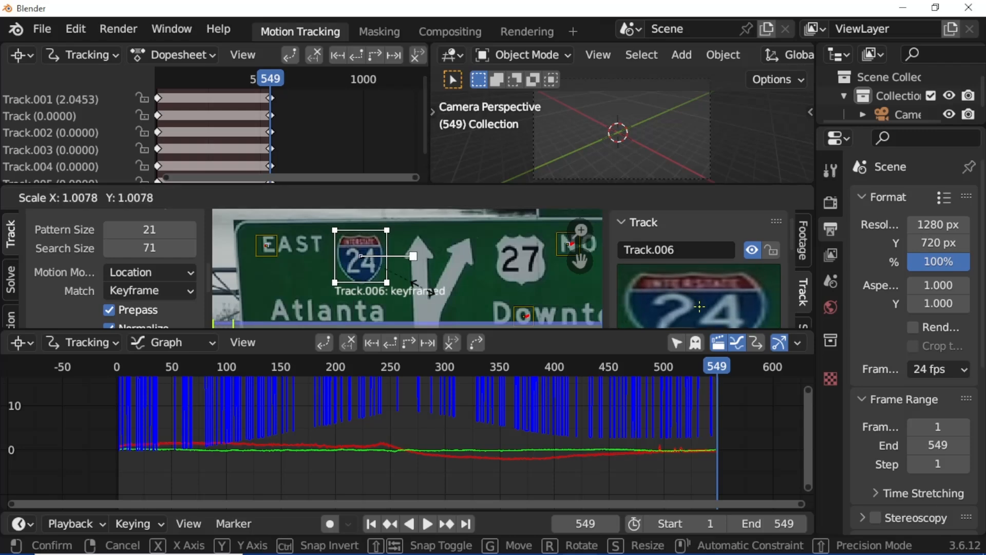
click(403, 286)
key(shift+ctrl+t)
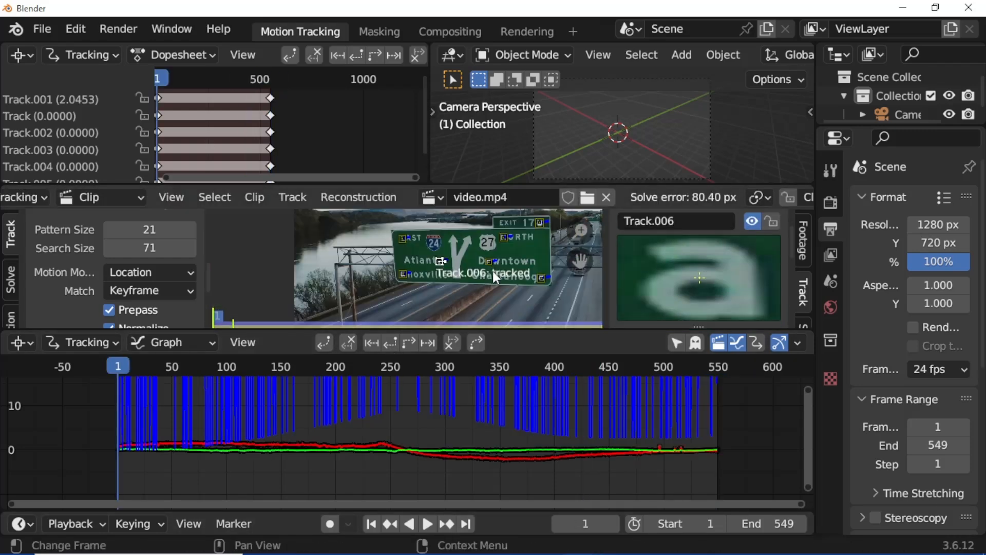
- Add a tracker at frame 1 on the 2 of the 27 shield, scale it over the digit and track it forward
scroll(493, 270, up, 2)
ctrl+click(455, 273)
key(s)
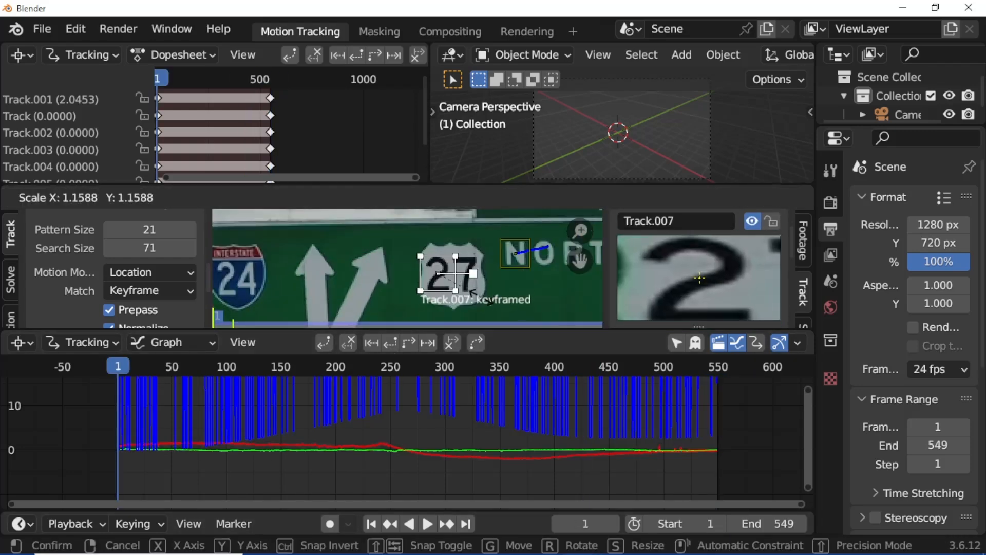
click(414, 340)
key(ctrl+t)
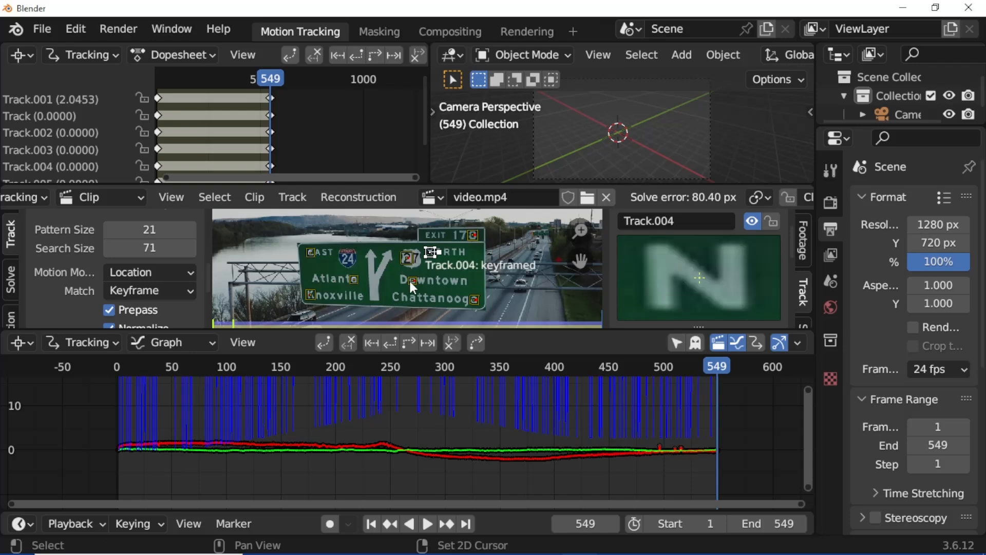
- Select all the trackers on the sign and solve the camera motion
shift+click(475, 300)
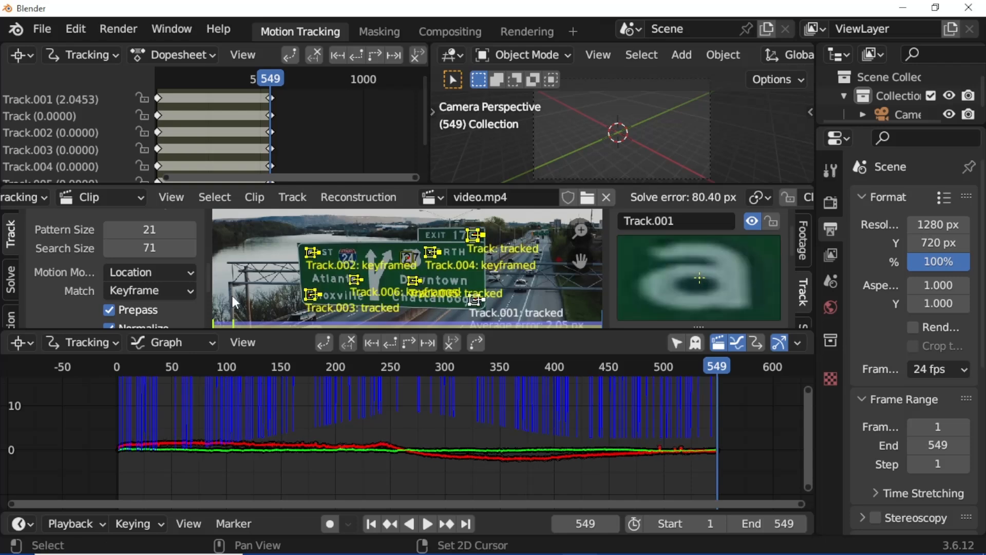
click(10, 280)
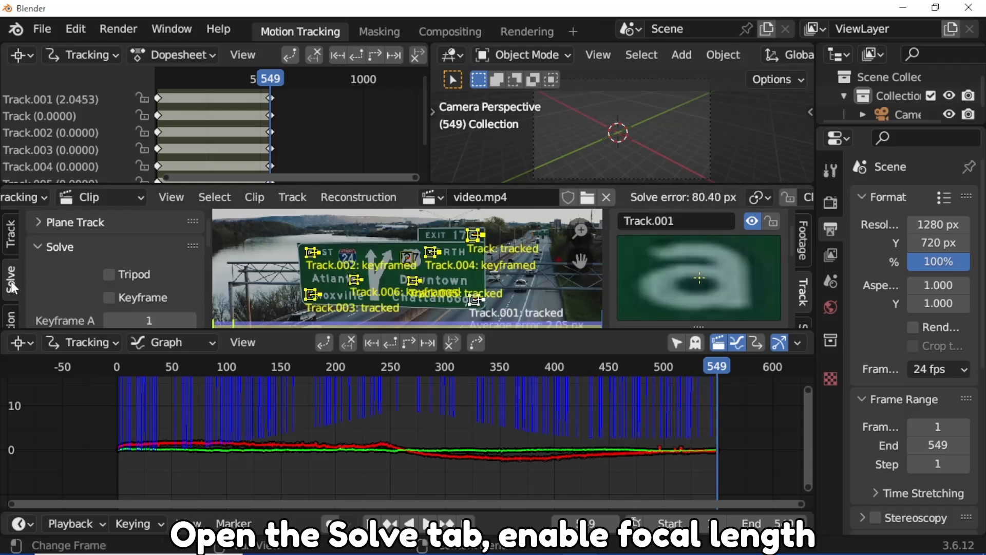
scroll(115, 281, down, 2)
scroll(121, 293, down, 1)
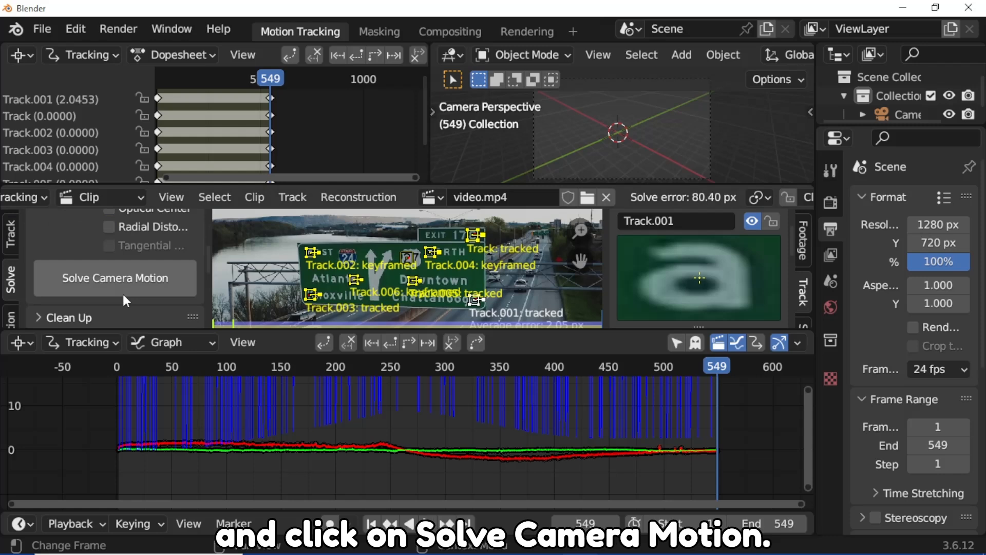
click(124, 283)
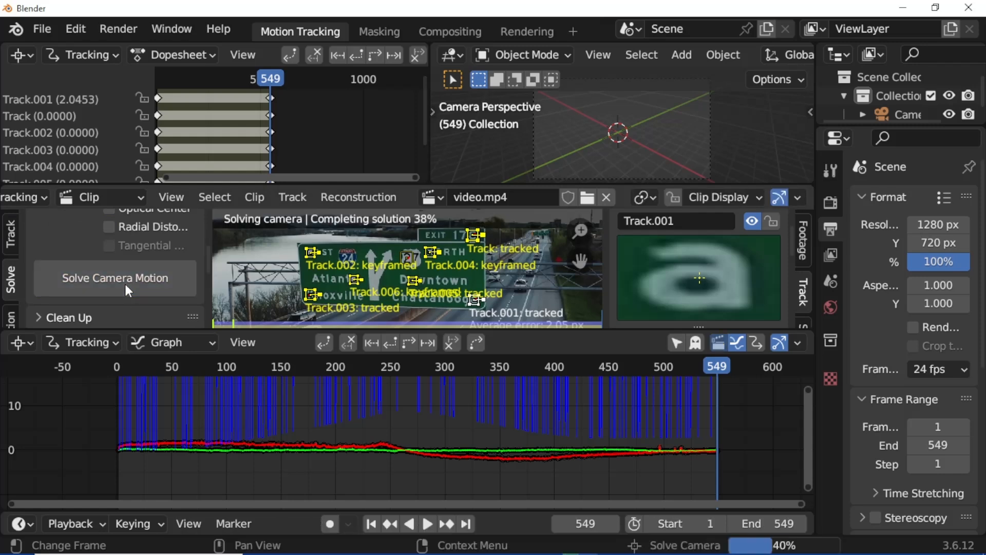
- Create a plane track from the four corner trackers on EAST's E, Knoxville's K, Chattanooga's last a and the 8 of EXIT 178
scroll(680, 200, down, 2)
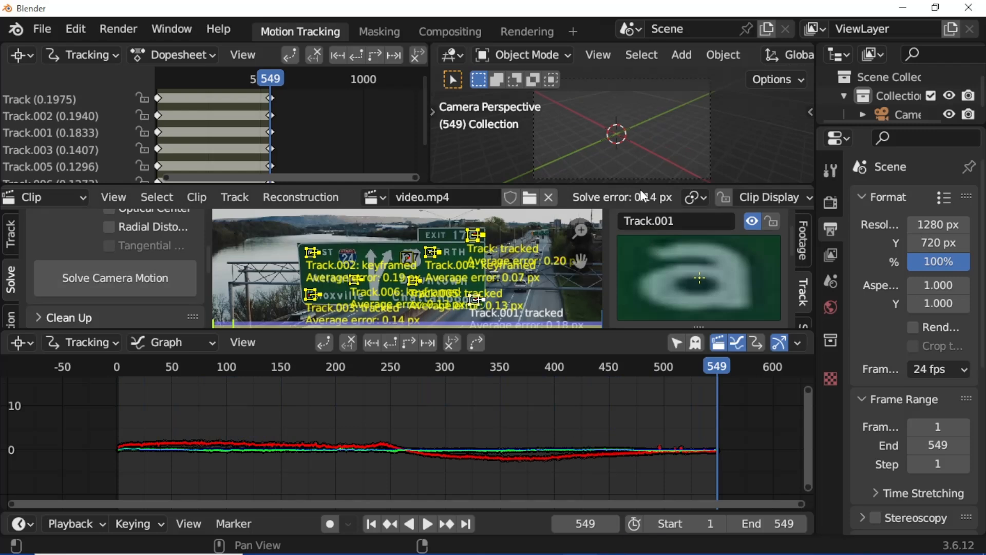
scroll(395, 250, up, 1)
drag(573, 253, 624, 227)
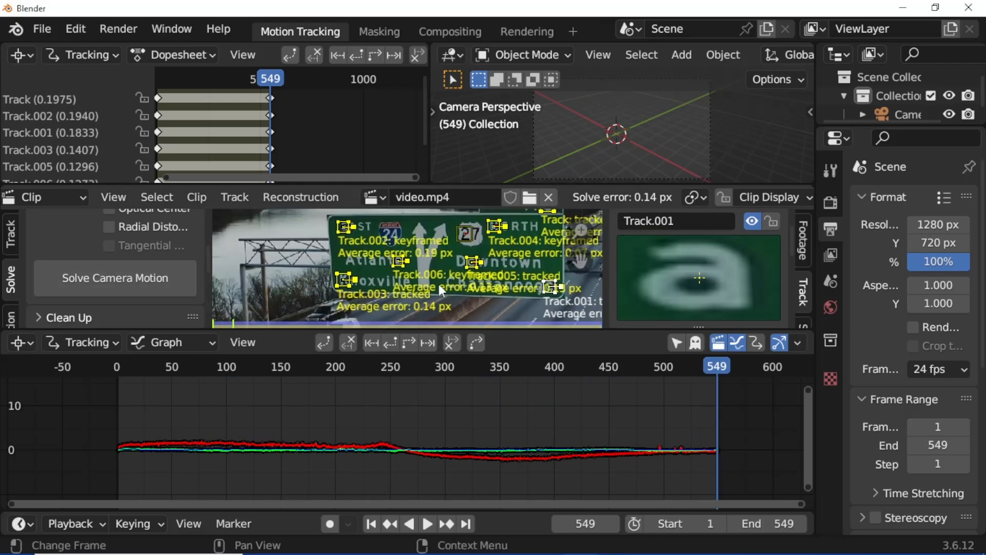
click(343, 280)
click(343, 226)
shift+click(343, 280)
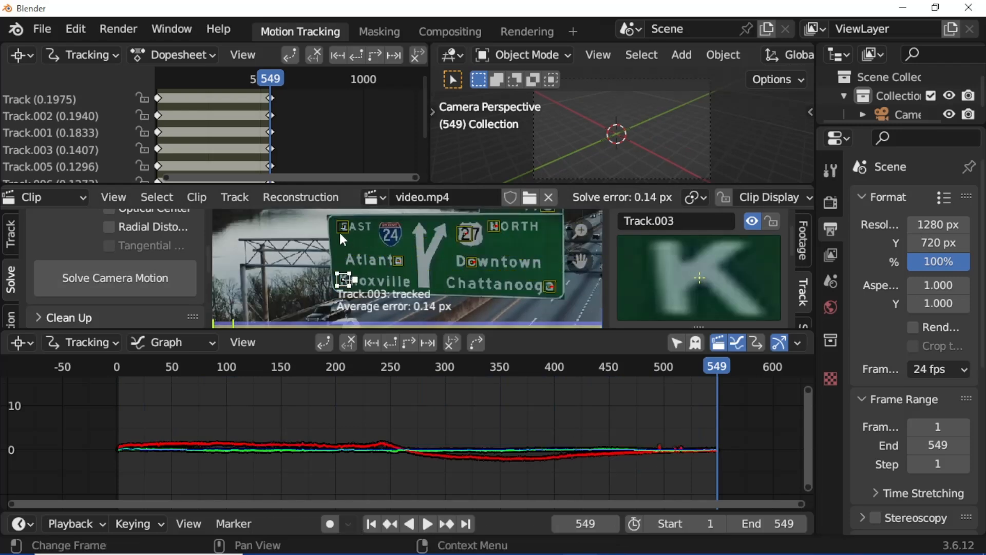
shift+click(549, 285)
shift+click(528, 242)
scroll(76, 240, up, 6)
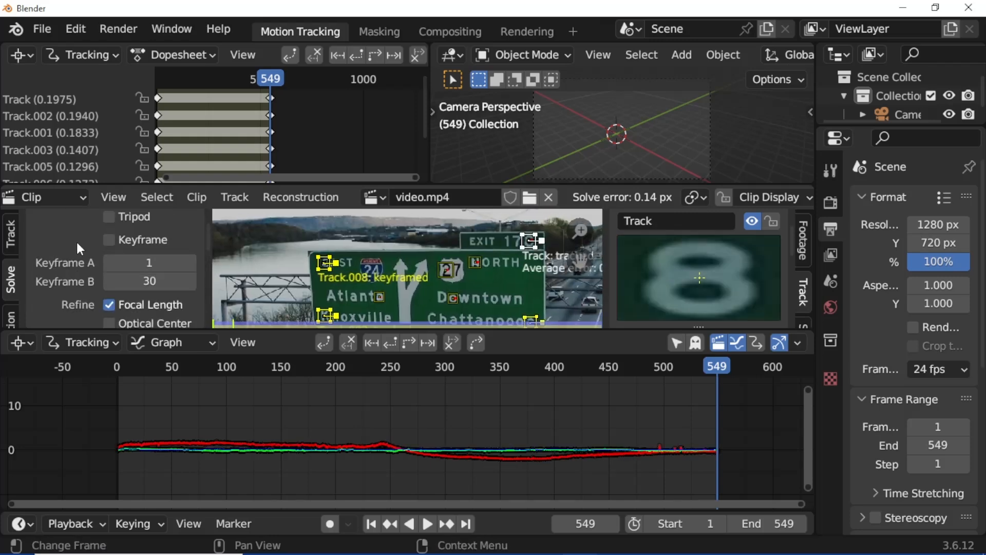
click(50, 224)
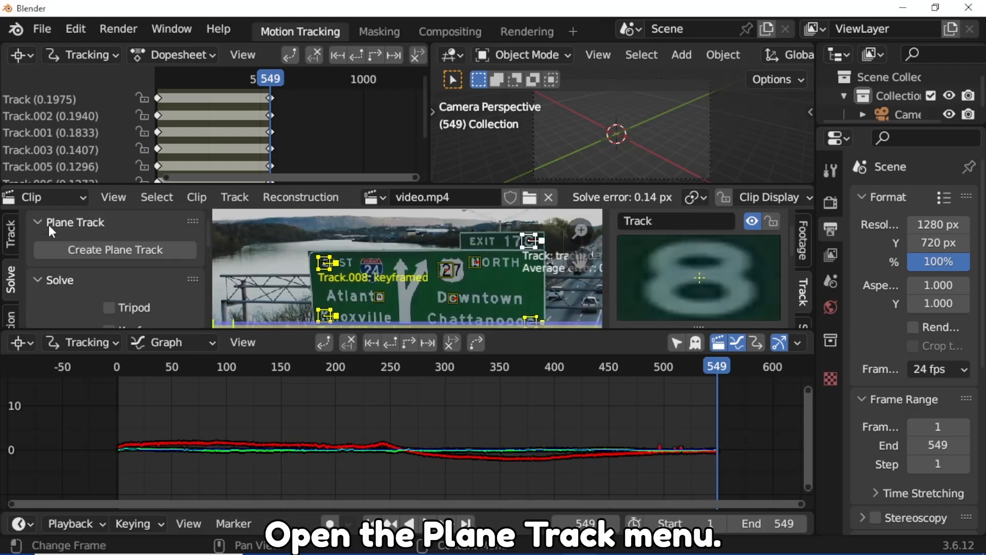
drag(221, 329, 220, 459)
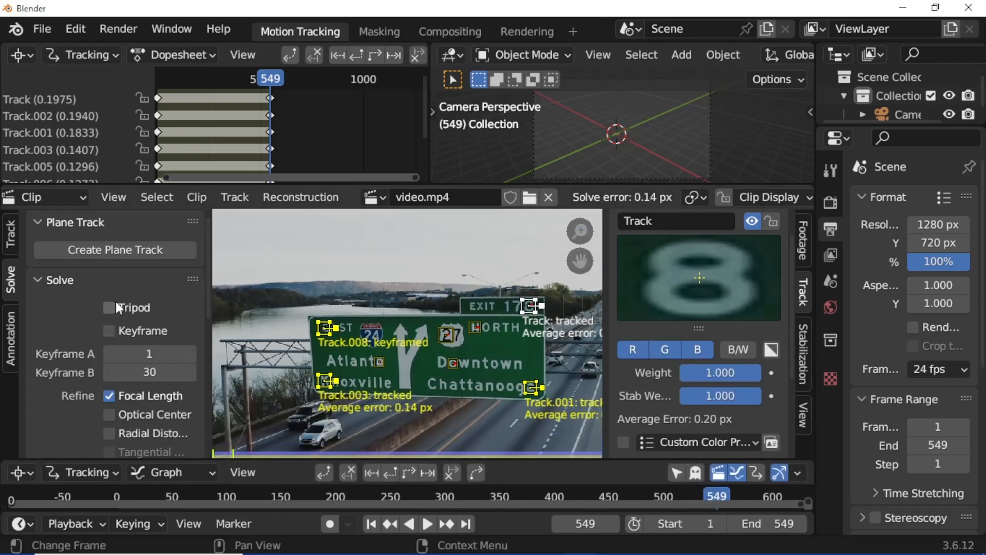
click(118, 250)
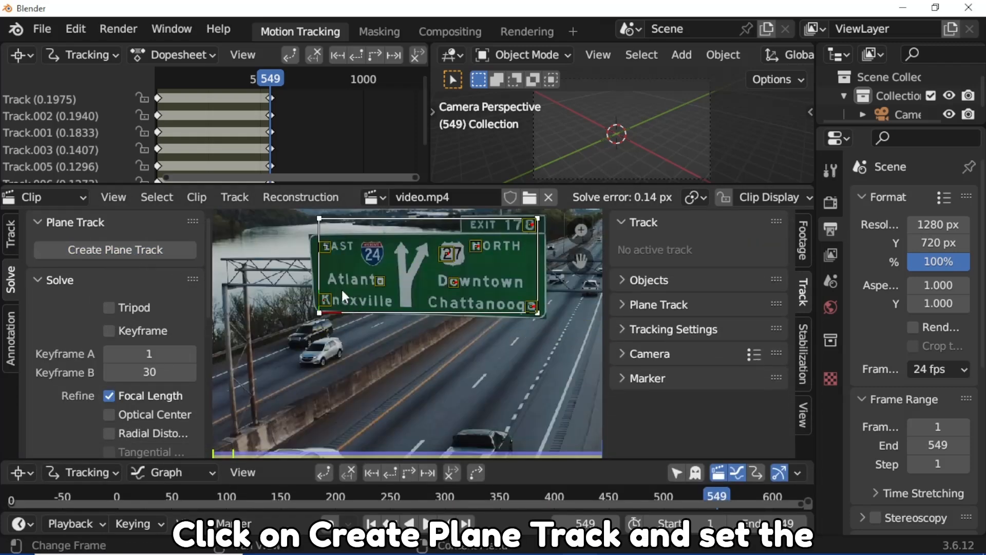
- Move the plane track's lower-right corner onto the sign's lower-right corner below Chattanooga
scroll(336, 262, up, 2)
scroll(336, 265, down, 2)
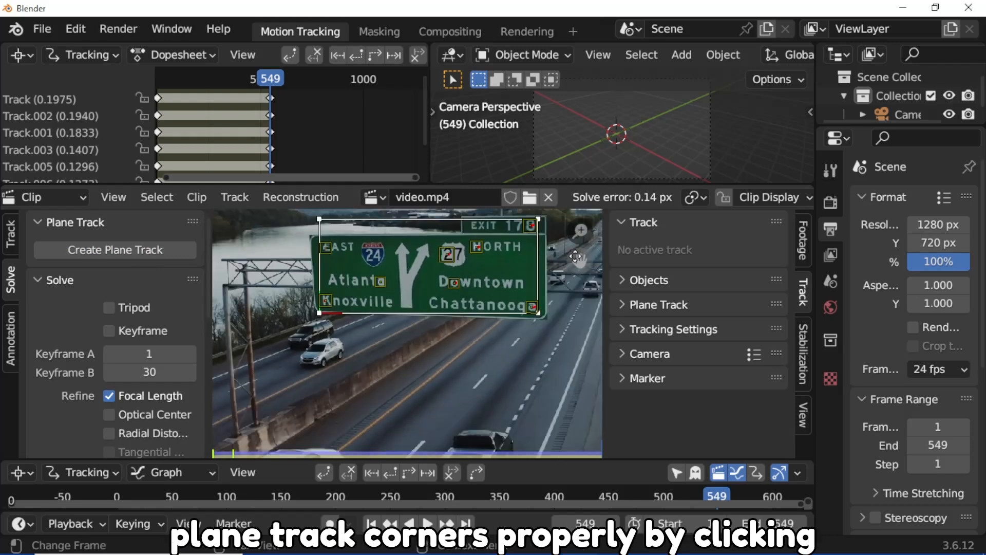
drag(575, 257, 562, 278)
scroll(450, 253, up, 3)
scroll(424, 299, up, 2)
scroll(461, 325, up, 3)
drag(415, 299, 422, 337)
scroll(428, 354, down, 3)
- Move the plane track's lower-left and upper-left corners outward to line up with the sign's left edge
drag(580, 261, 379, 334)
scroll(377, 335, up, 2)
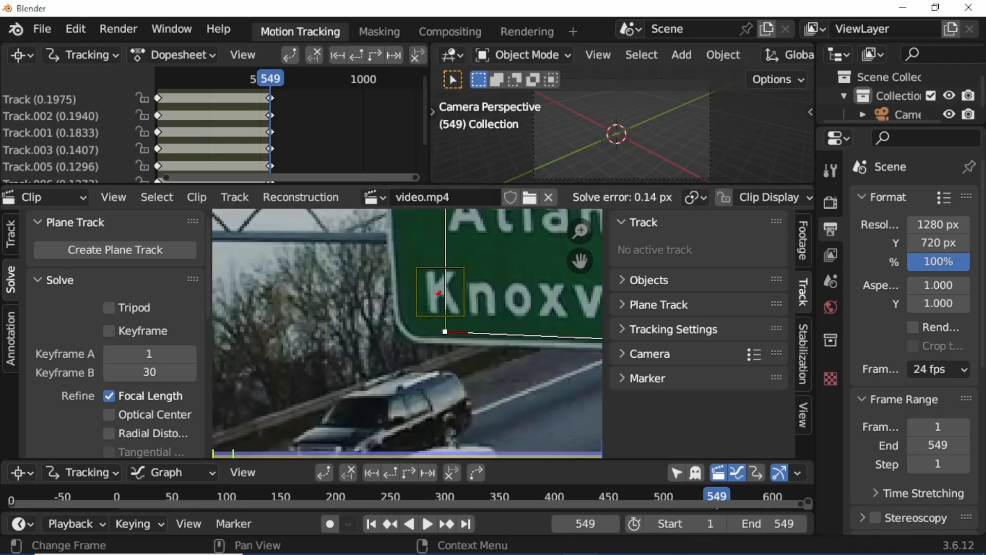
drag(445, 332, 391, 338)
scroll(589, 260, down, 1)
drag(584, 260, 567, 498)
scroll(492, 249, up, 1)
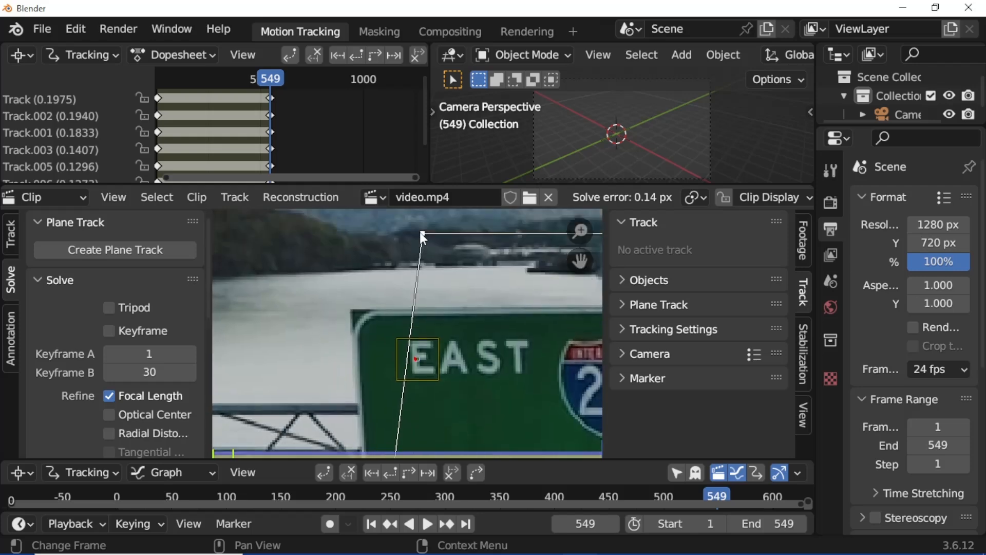
drag(422, 234, 348, 251)
- Align the plane track's upper-right corner with the upper-right corner of the EXIT 178 panel
scroll(544, 239, down, 1)
drag(584, 259, 373, 247)
scroll(477, 253, down, 6)
drag(580, 261, 354, 243)
middle_drag(426, 275, 478, 324)
scroll(478, 325, down, 1)
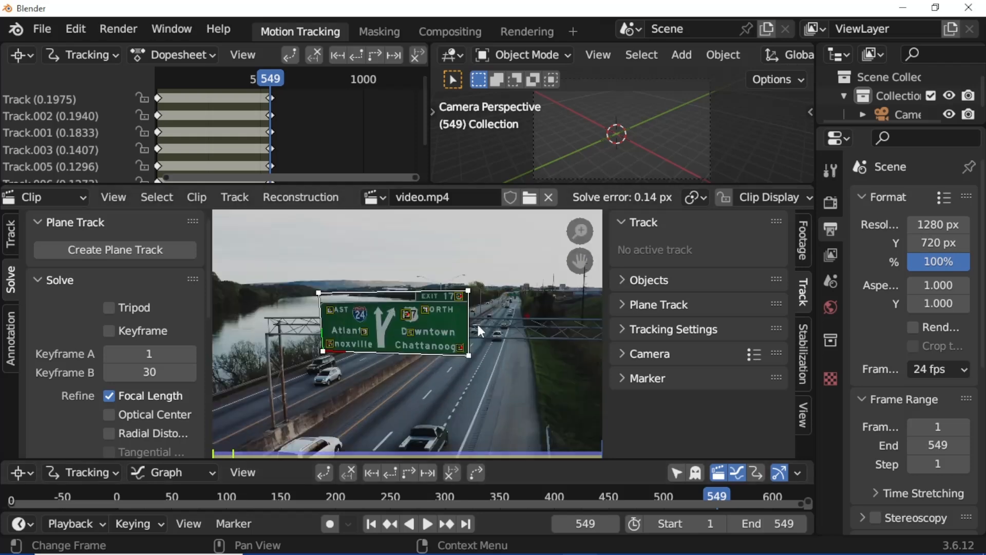
- Play the footage to check how the plane track follows the sign, pausing at frame 54
key(space)
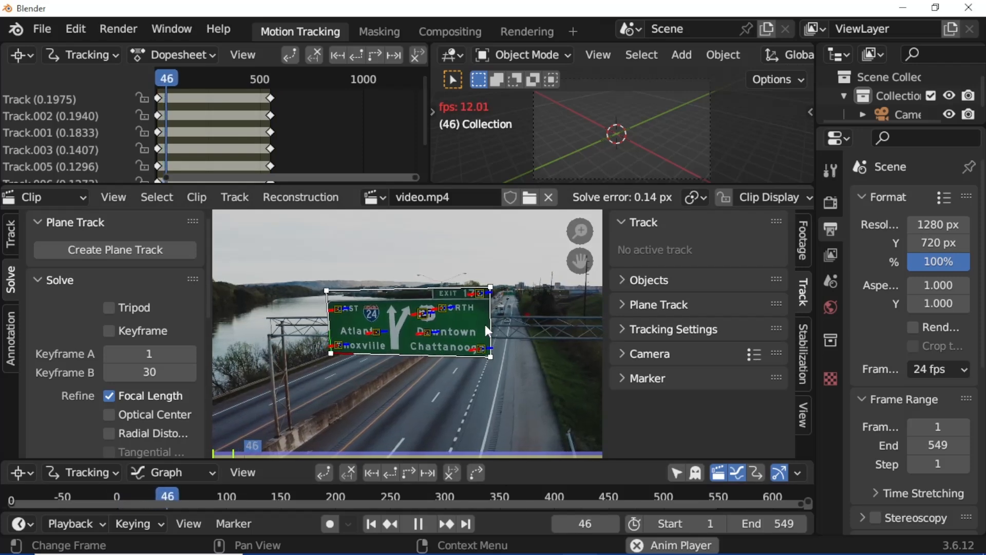
key(space)
scroll(457, 331, up, 4)
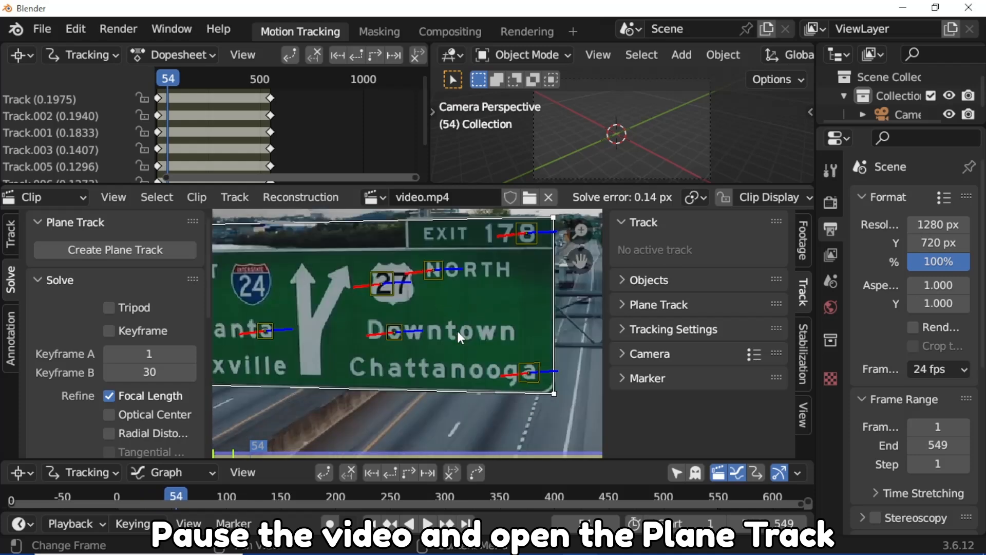
scroll(458, 331, down, 1)
- Create an image from the plane track's marker at the current frame
click(622, 302)
scroll(667, 321, down, 2)
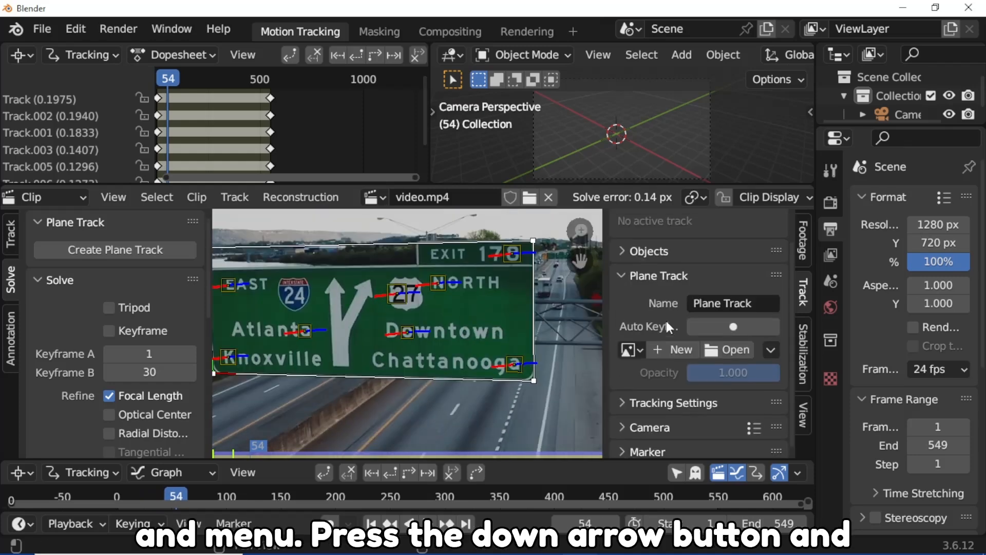
scroll(667, 321, down, 1)
click(771, 344)
click(644, 363)
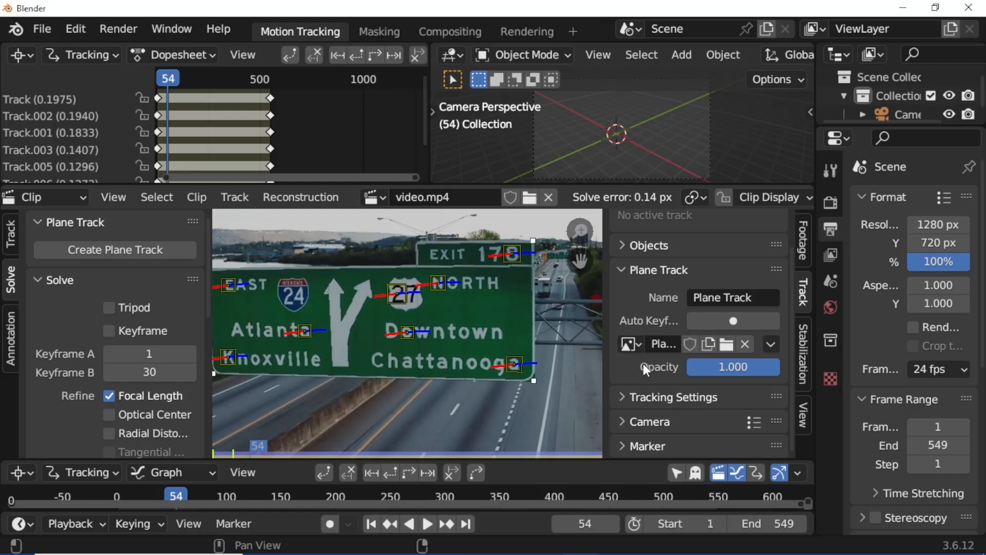
- Switch the 3D viewport area to the Image Editor and display the Plane Track image in it
click(450, 55)
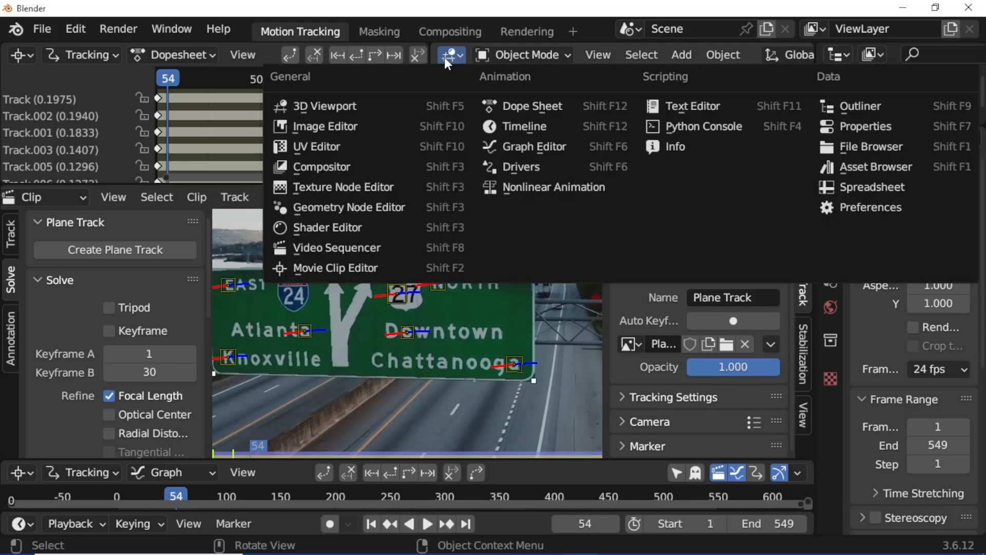
click(354, 128)
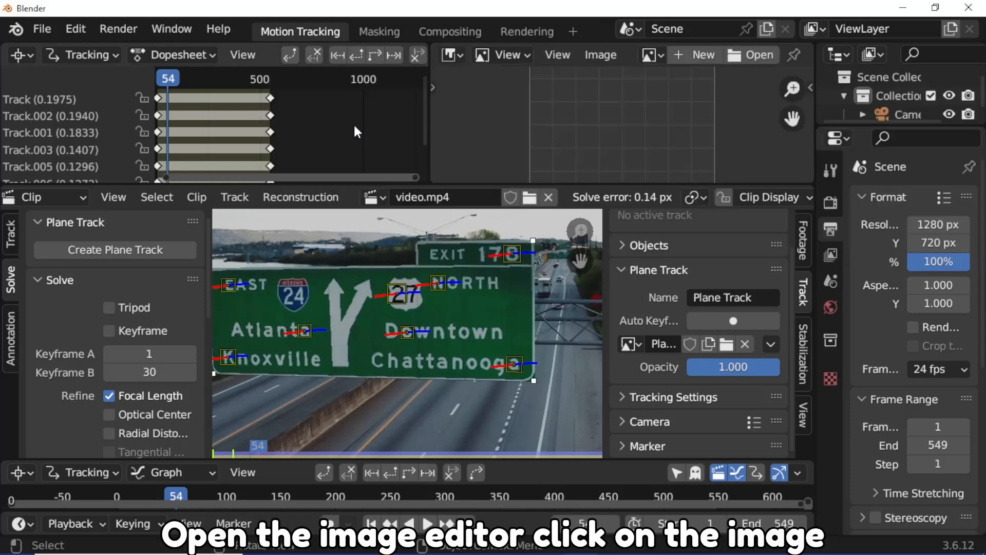
click(657, 56)
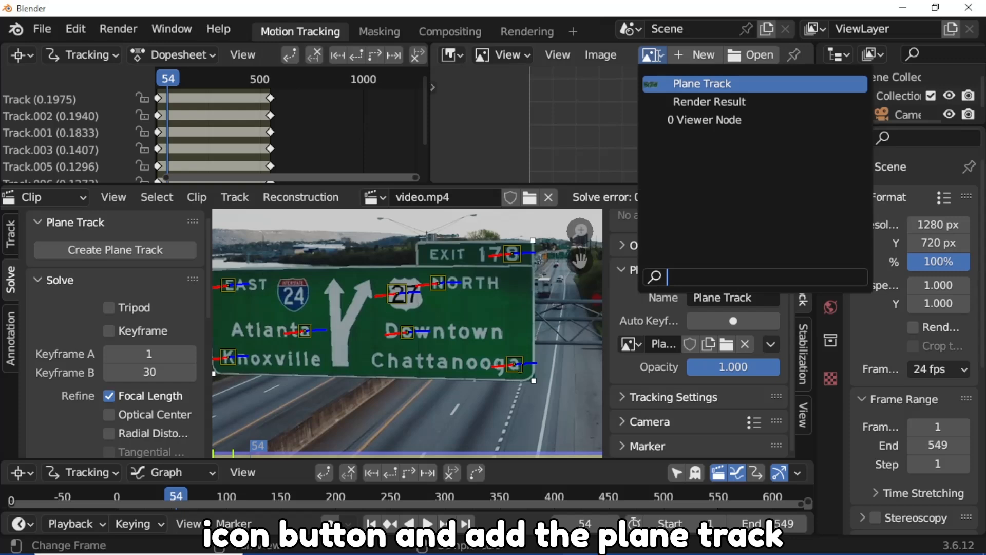
click(667, 88)
scroll(647, 100, down, 2)
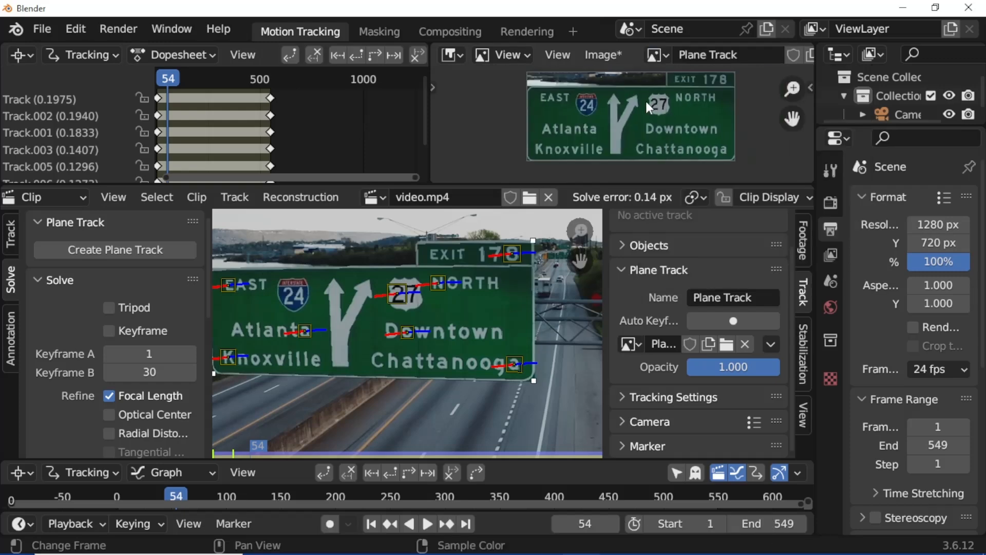
scroll(646, 101, up, 1)
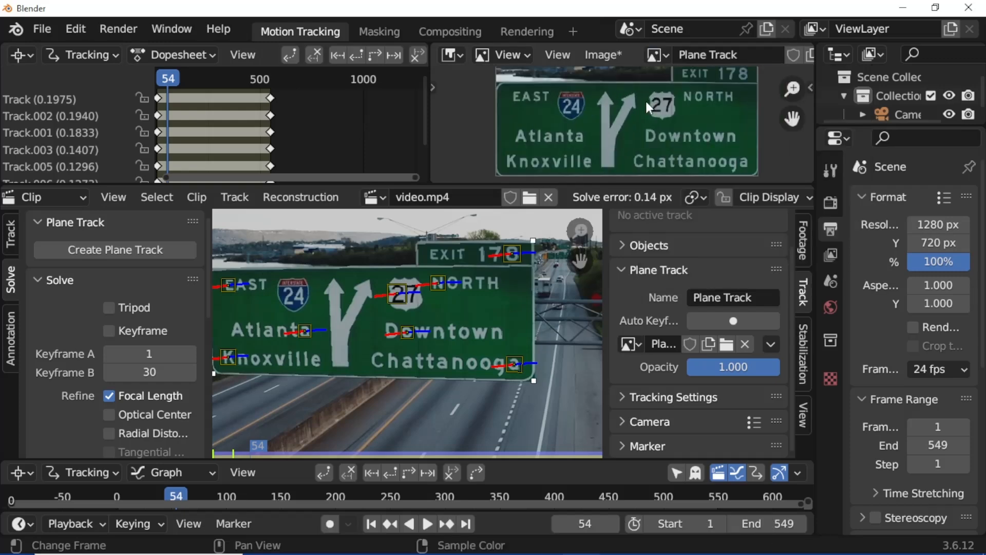
scroll(651, 111, down, 1)
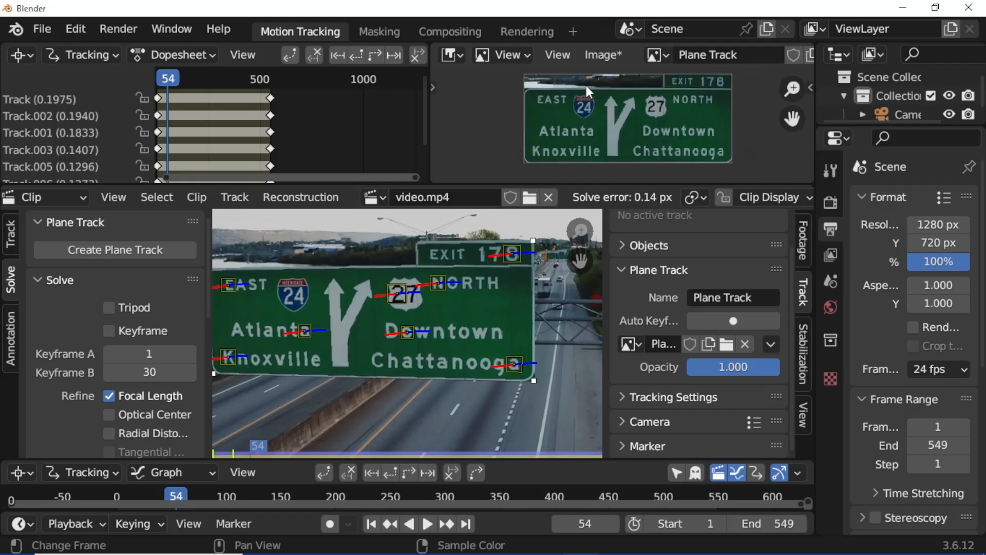
- Save the Plane Track image as a PNG named Board_Img in the images folder
click(590, 57)
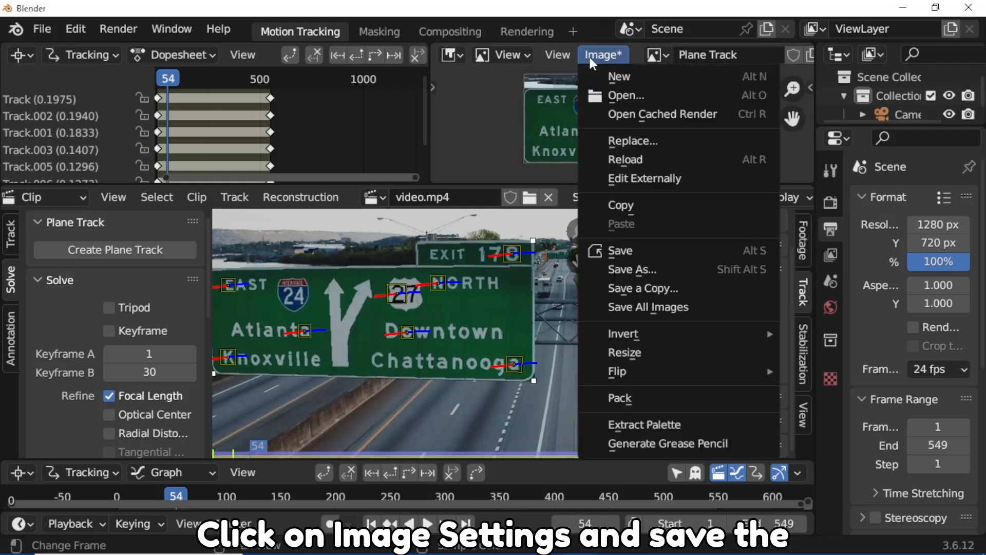
click(624, 270)
click(300, 522)
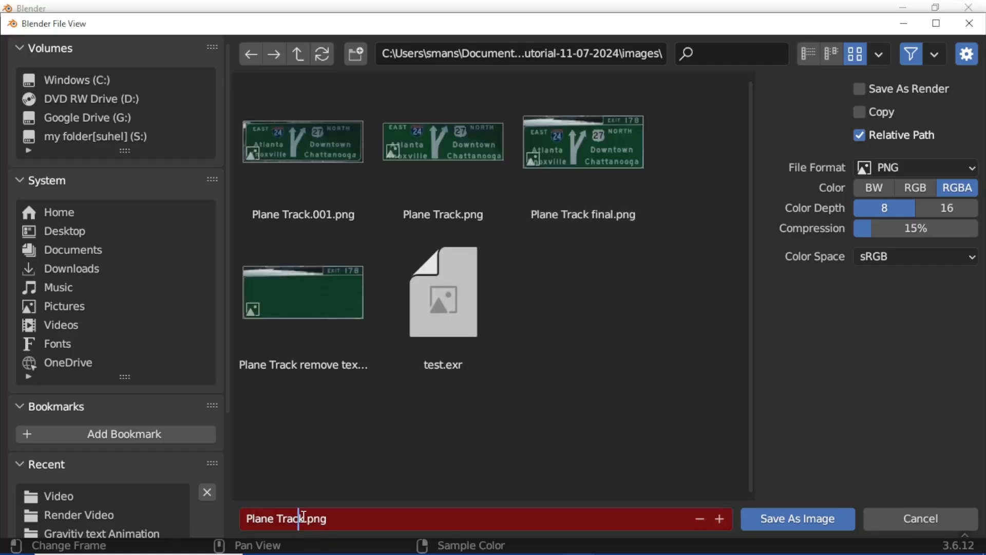
drag(304, 520, 245, 519)
key(BackSpace)
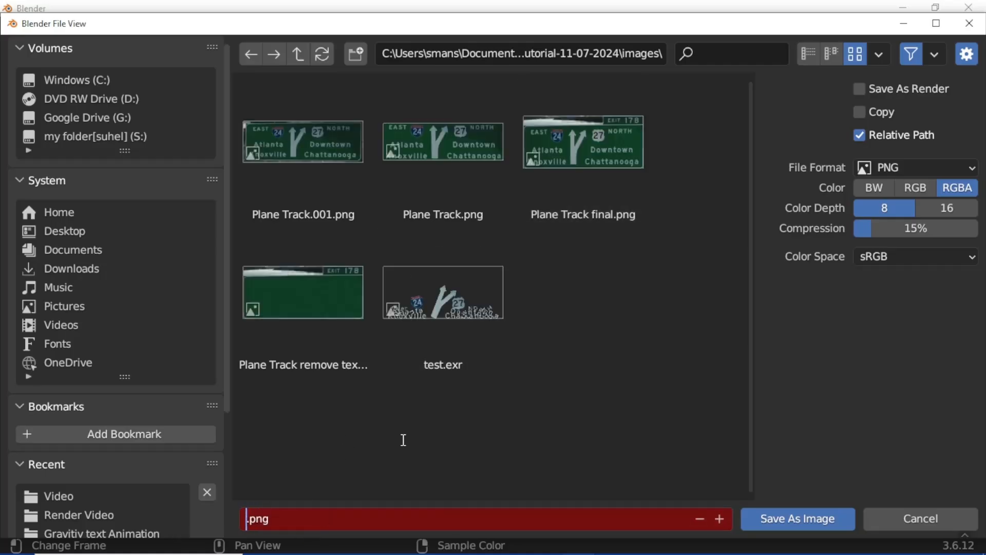
text(Board_Imga)
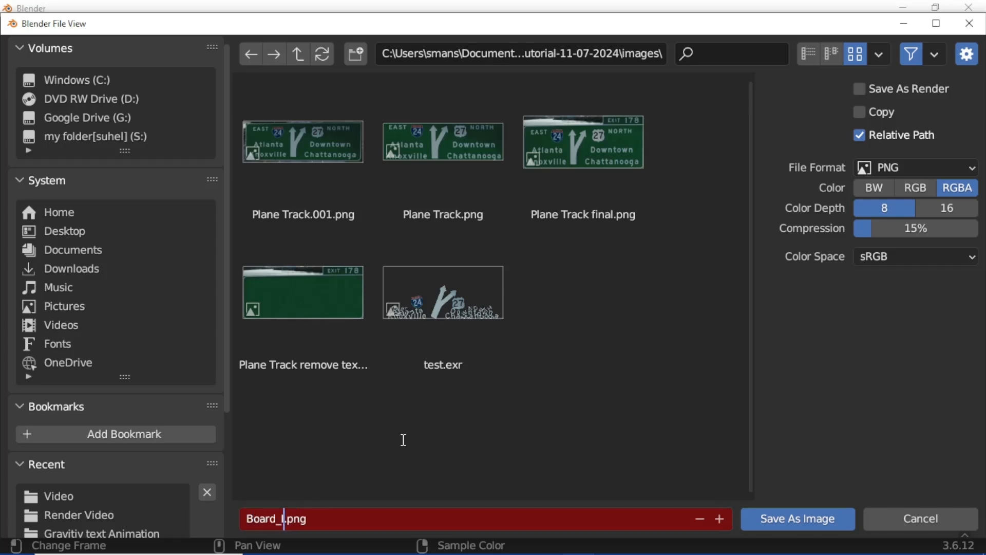
key(BackSpace)
key(Return)
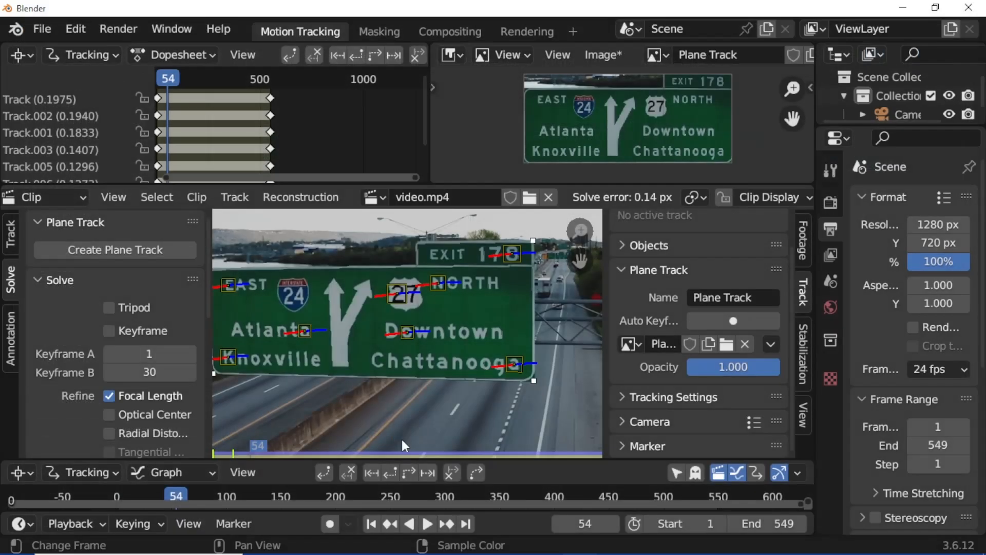
- Give the Plane Track image a fake user and save the project as trackerfile.blend in the Blender-Project folder
click(789, 55)
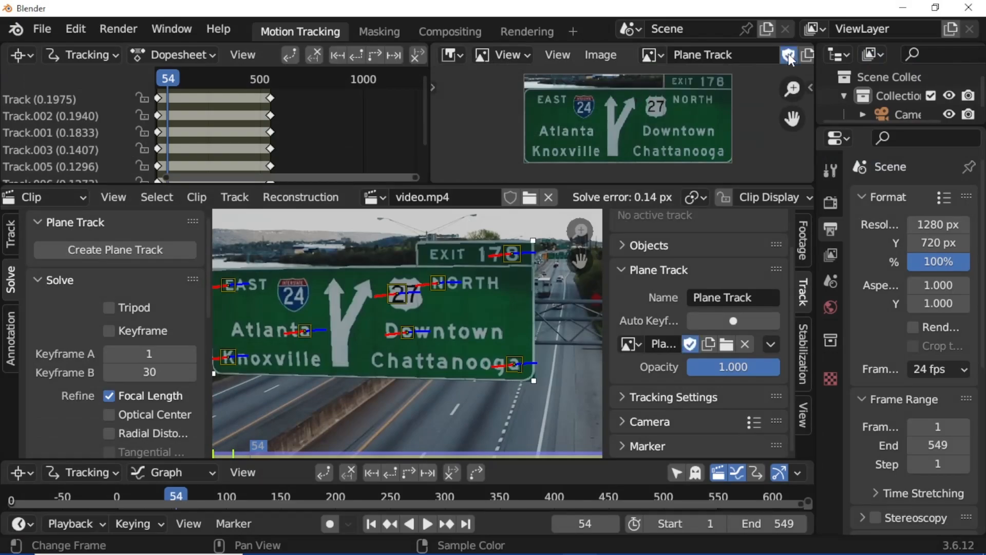
click(41, 30)
click(126, 170)
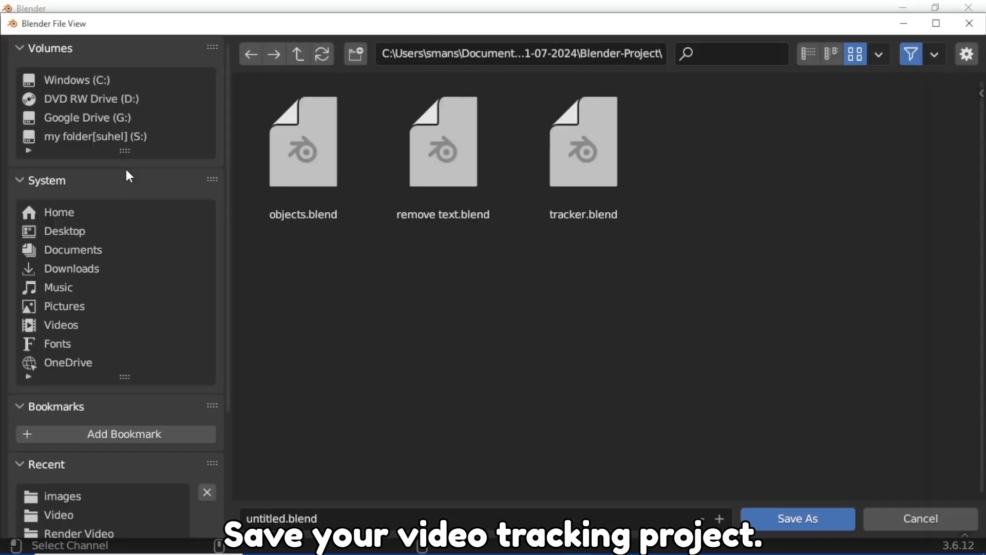
click(286, 518)
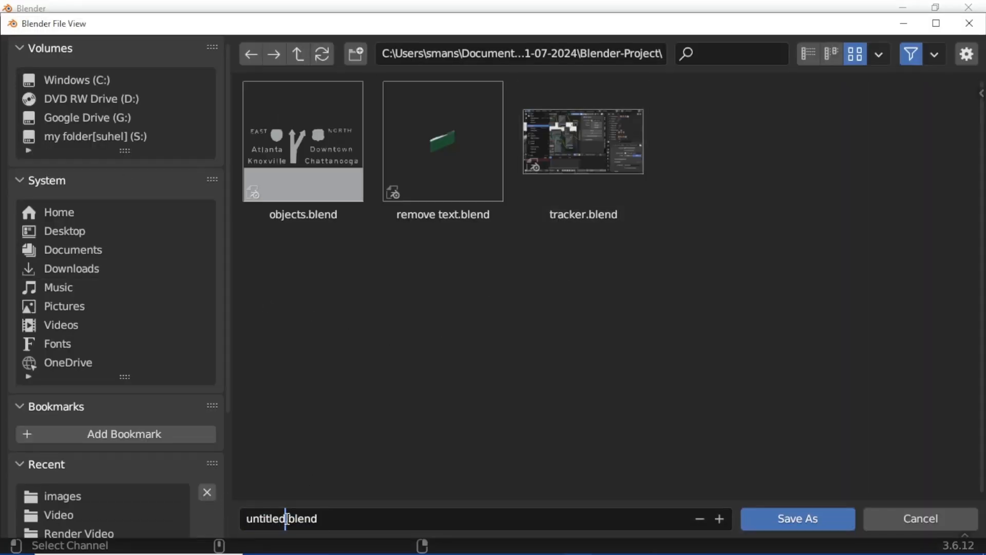
double_click(286, 519)
text(tracker)
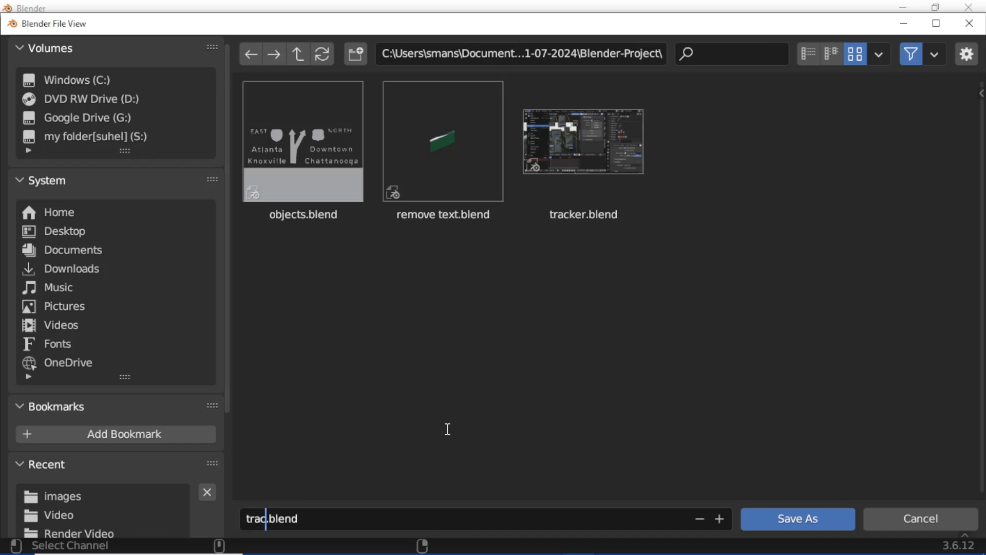
text(file)
key(Return)
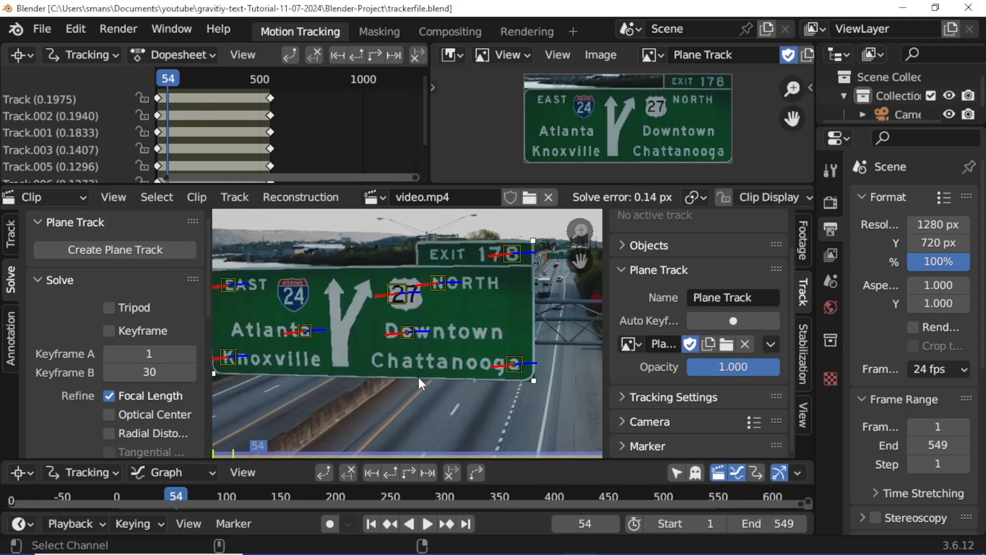
- Unlink the image from the plane track and save the project again
click(747, 345)
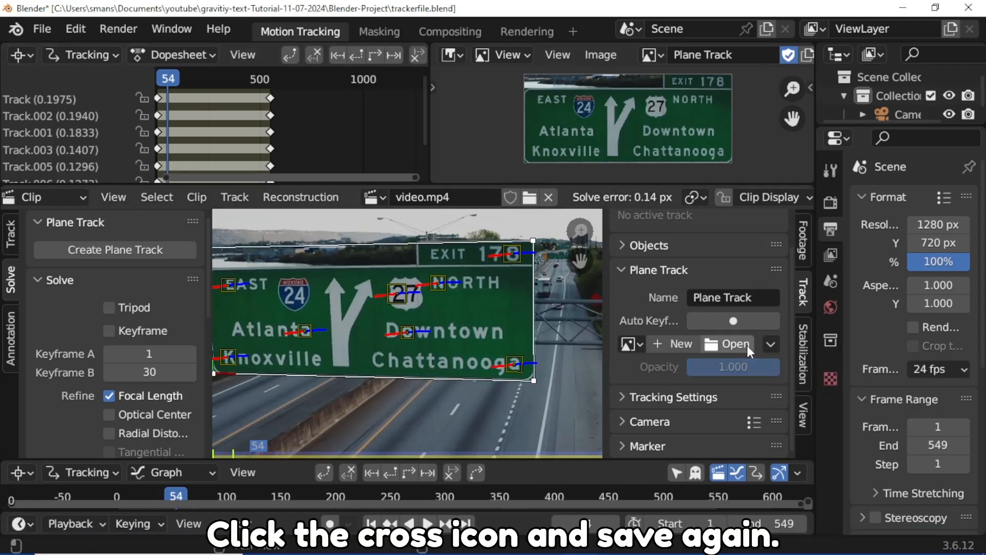
click(42, 29)
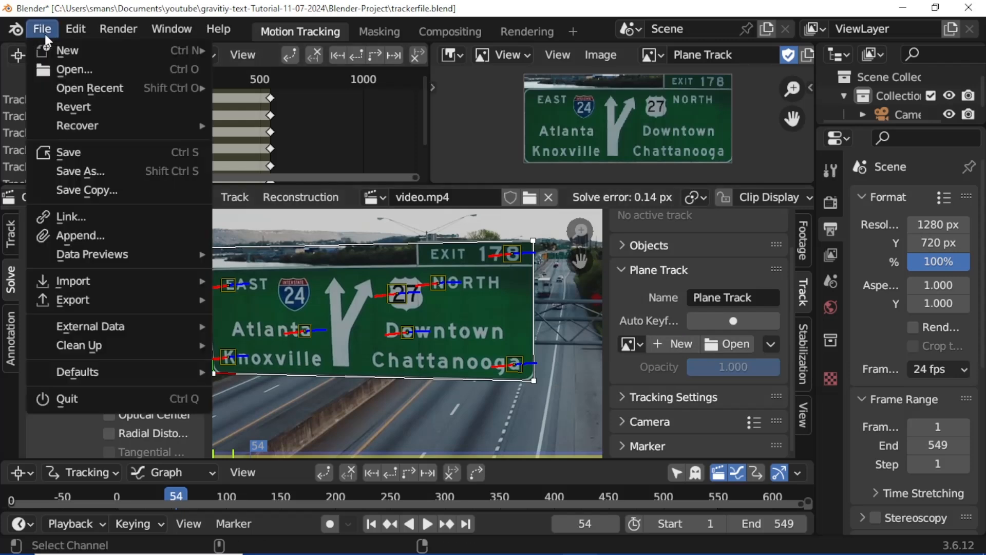
click(86, 151)
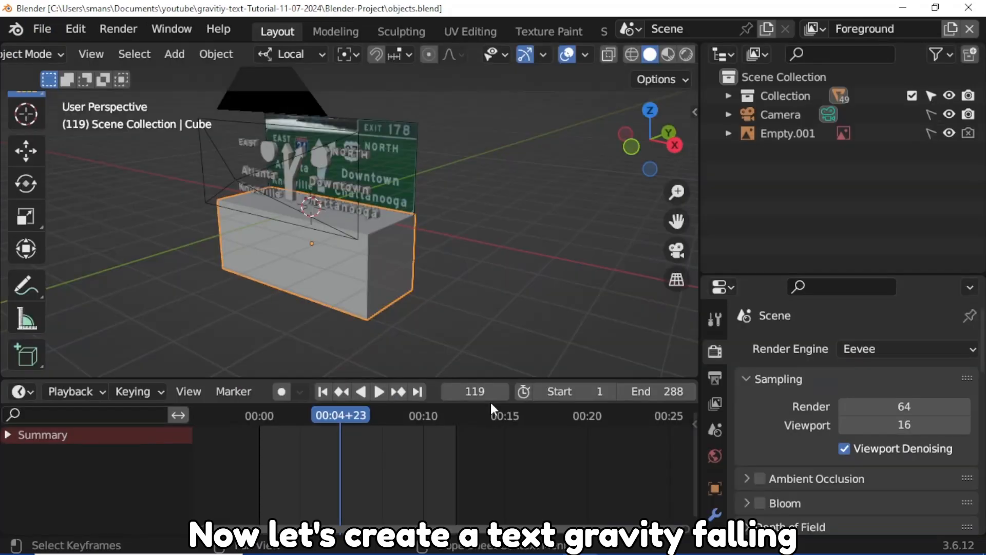
- In objects.blend, add a rigid body to the cube below the sign and set its type to Passive
click(442, 262)
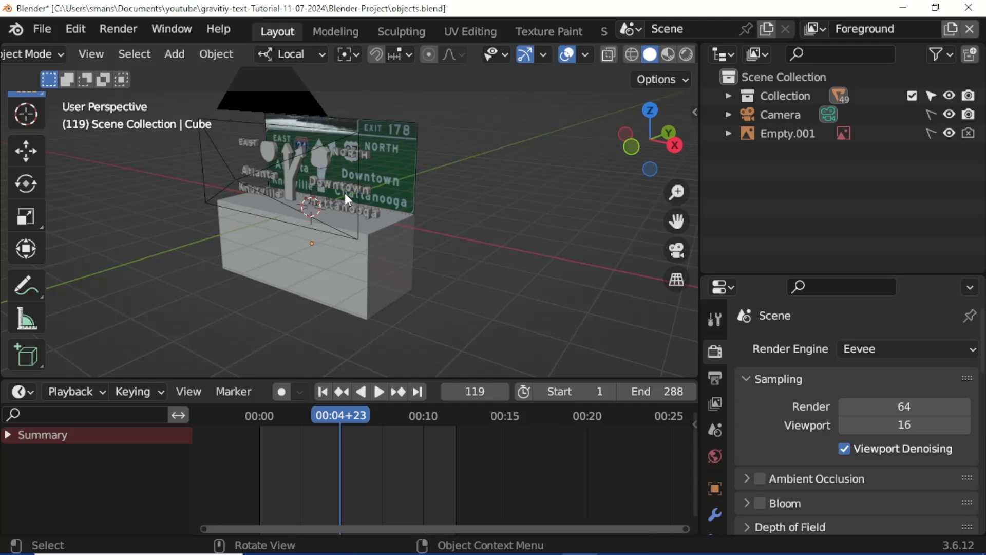
click(372, 249)
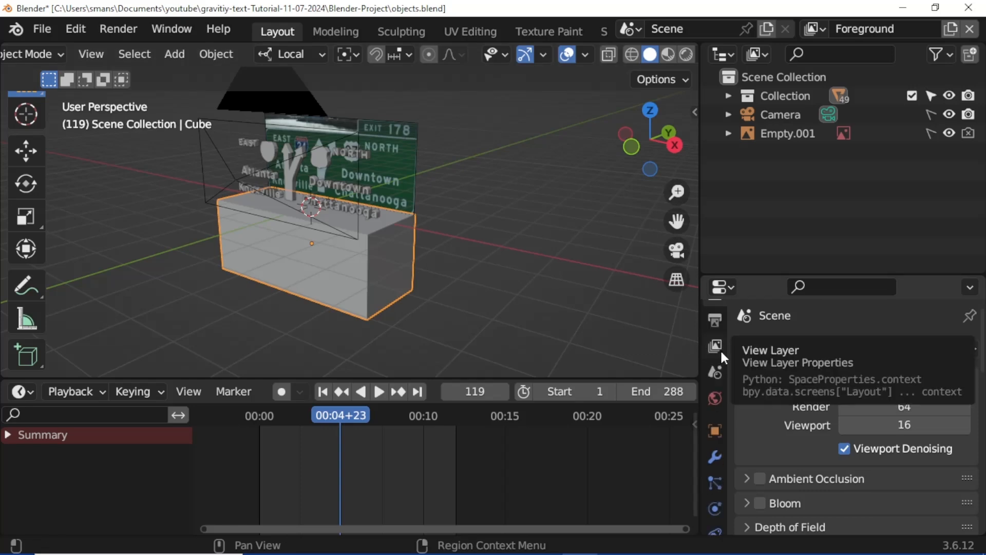
scroll(720, 355, down, 6)
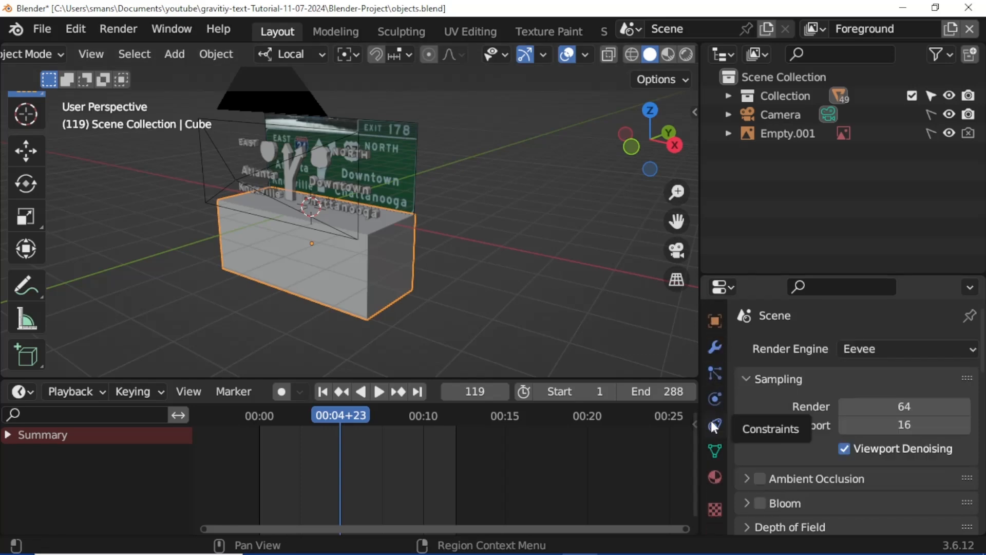
click(715, 403)
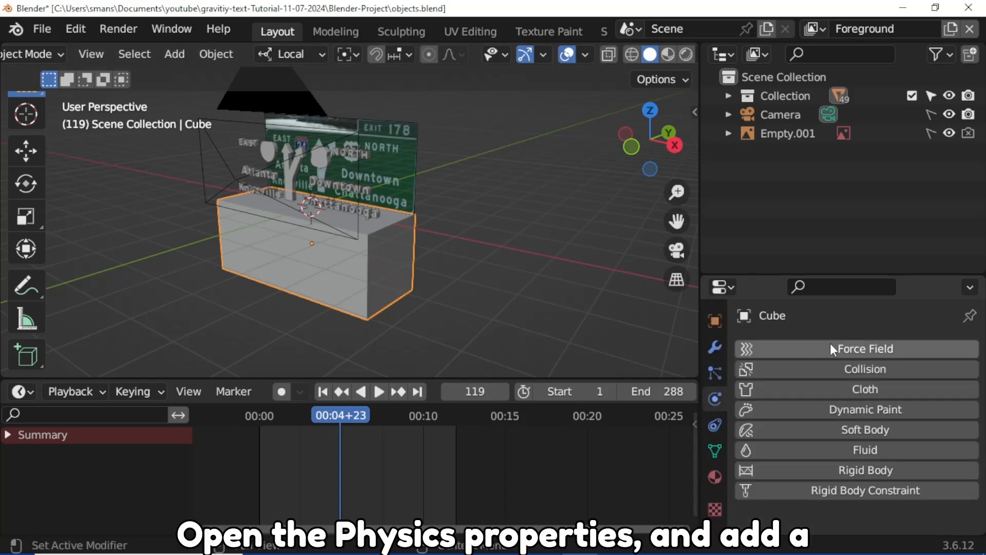
click(774, 469)
scroll(811, 458, down, 6)
scroll(813, 460, down, 2)
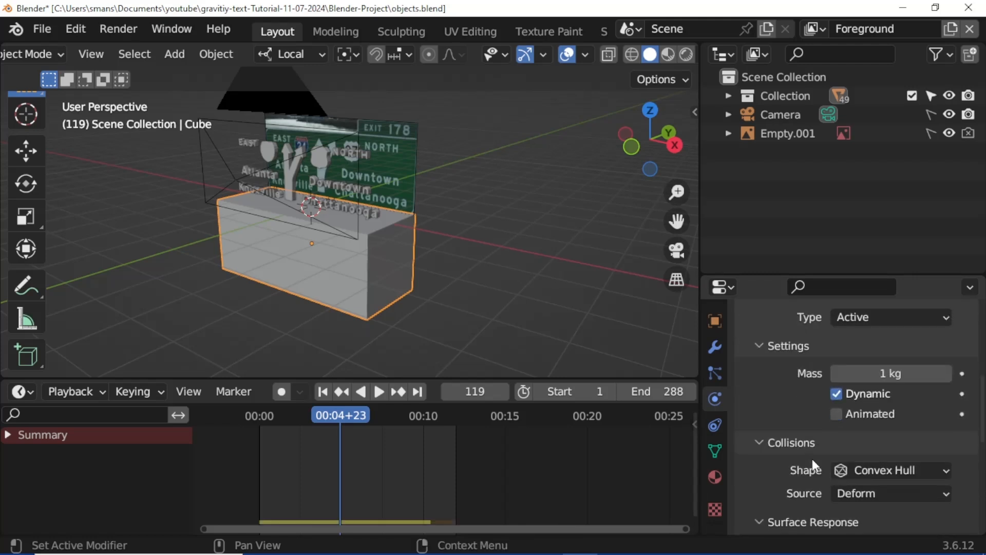
click(881, 318)
click(873, 359)
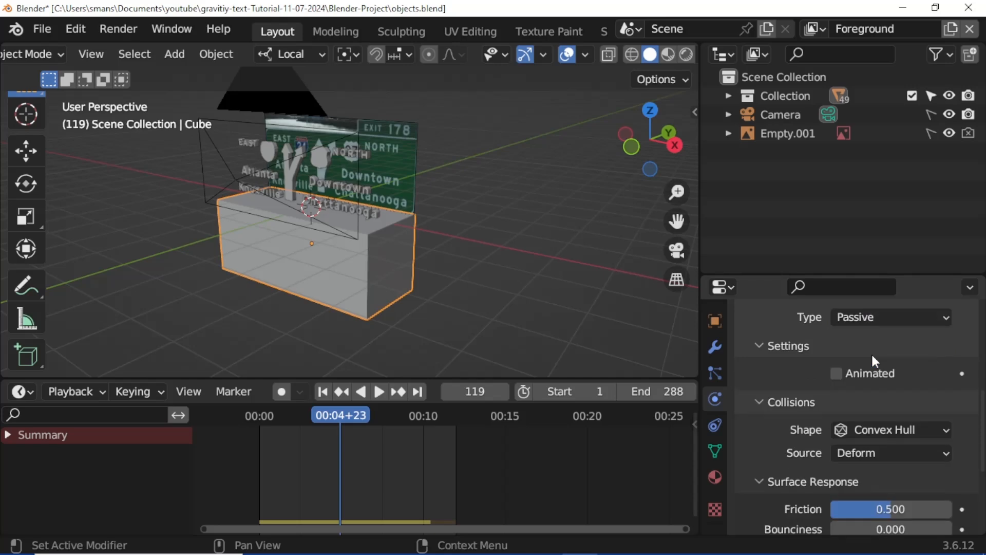
- Hide the camera in the viewport and add a rigid body to the arrow object
scroll(268, 184, up, 3)
click(950, 114)
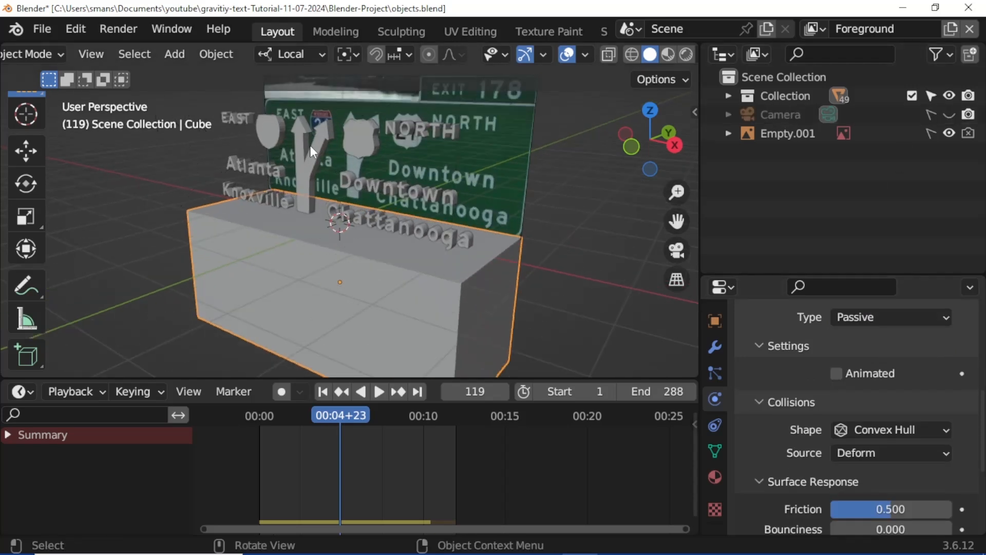
click(298, 158)
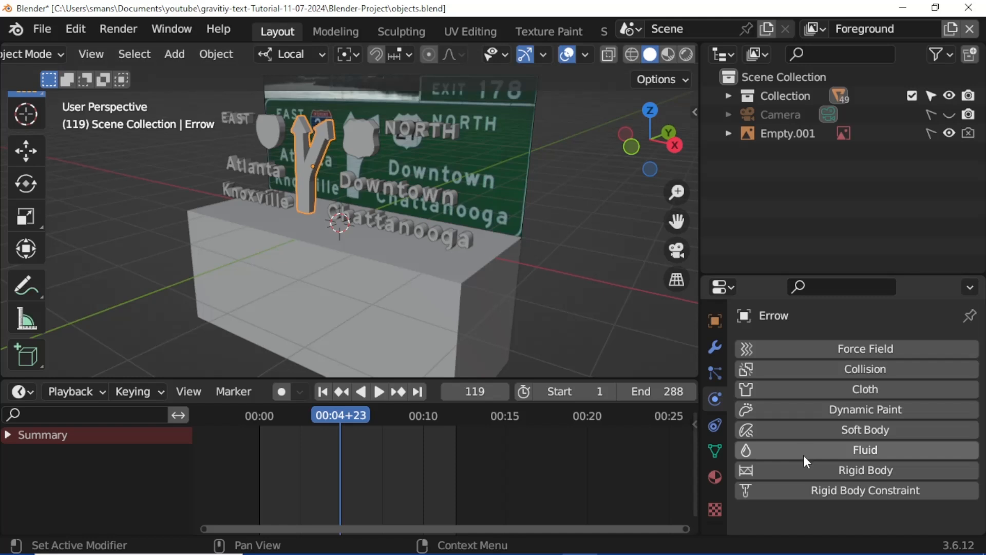
click(804, 470)
- Disable the arrow's rigid body Dynamic option and keyframe it at frame 119
scroll(804, 469, down, 7)
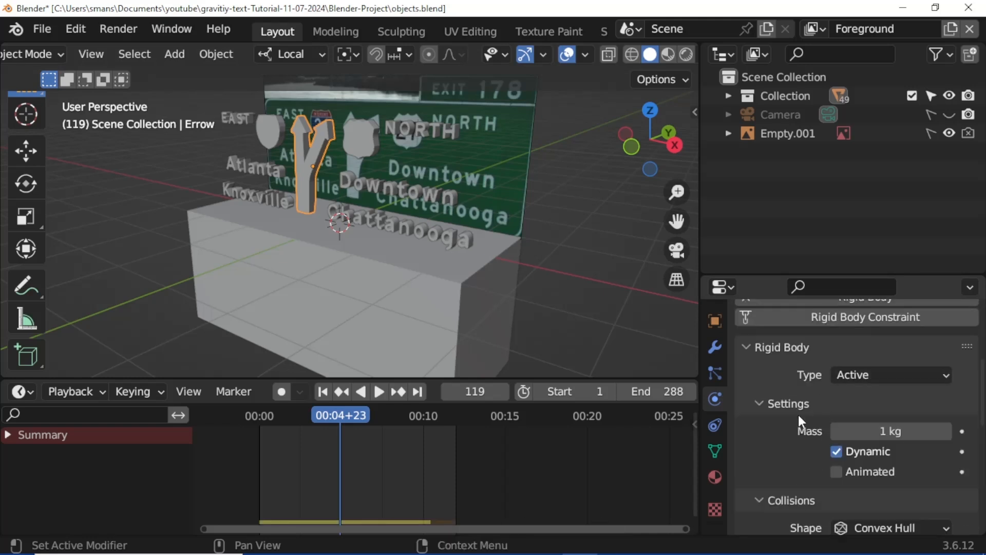
scroll(799, 414, down, 3)
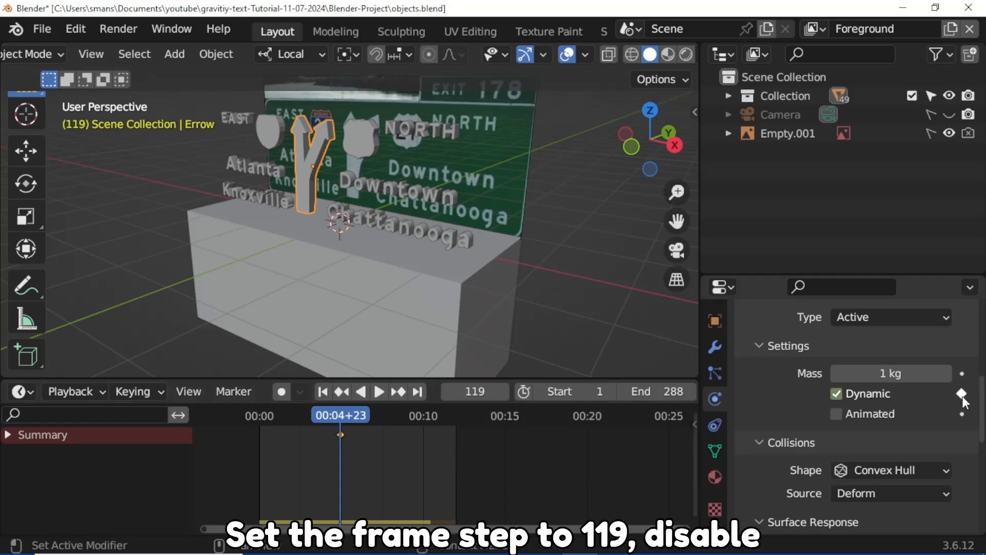
click(871, 395)
click(962, 394)
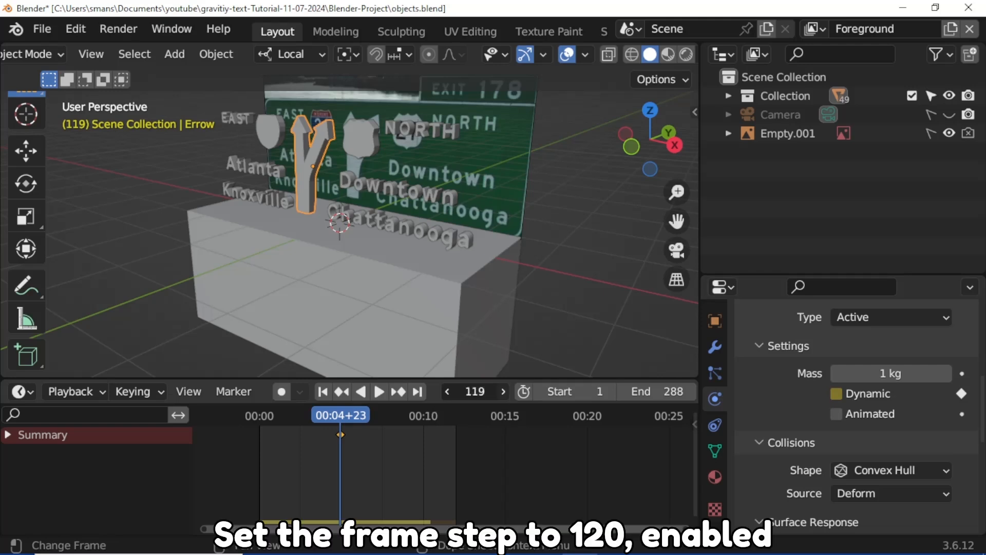
- Advance to frame 120, enable the arrow's Dynamic option and keyframe it
click(503, 392)
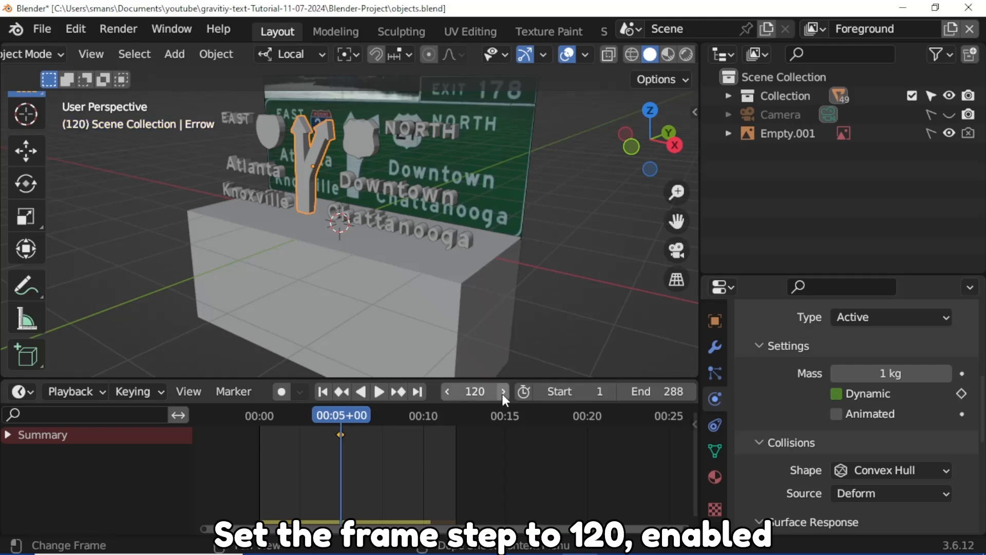
click(836, 394)
click(963, 394)
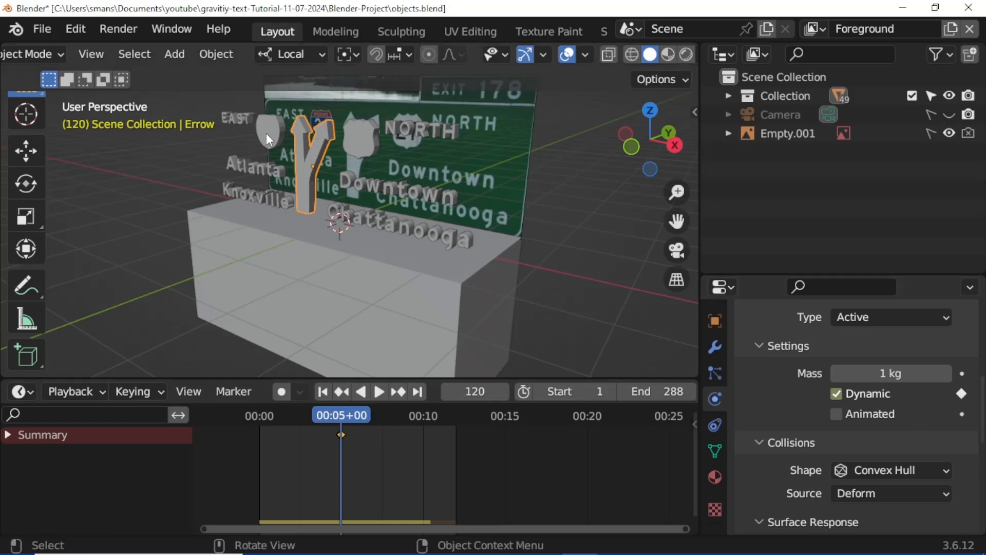
- In front view, select all the sign's text and shield objects with the arrow active, copy its rigid body to them and link its animation data
key(grave)
click(246, 127)
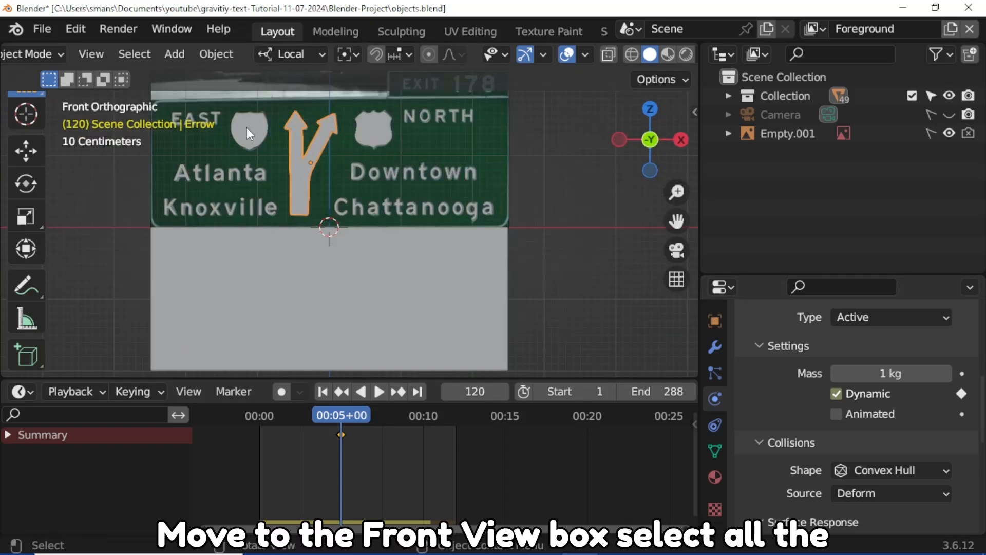
scroll(215, 166, down, 1)
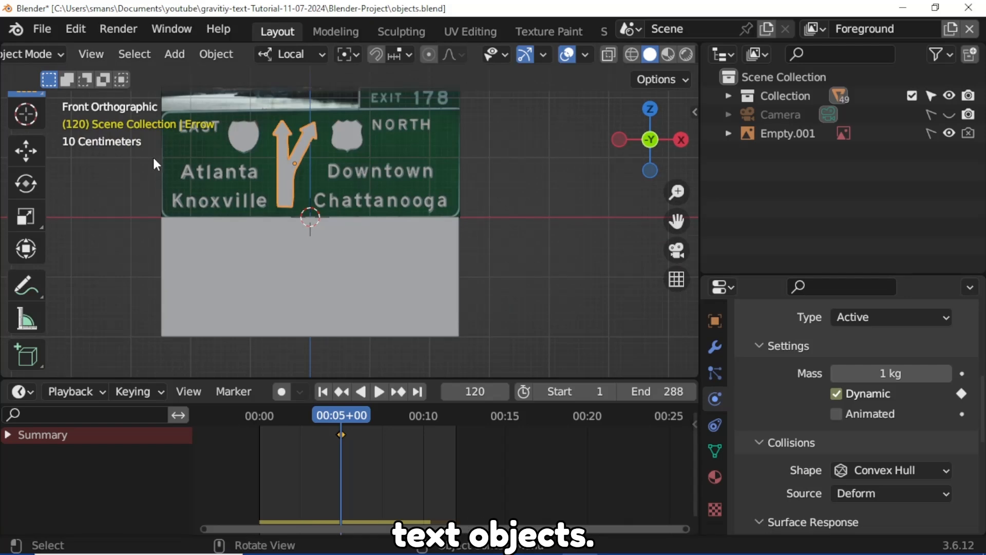
drag(132, 104, 481, 203)
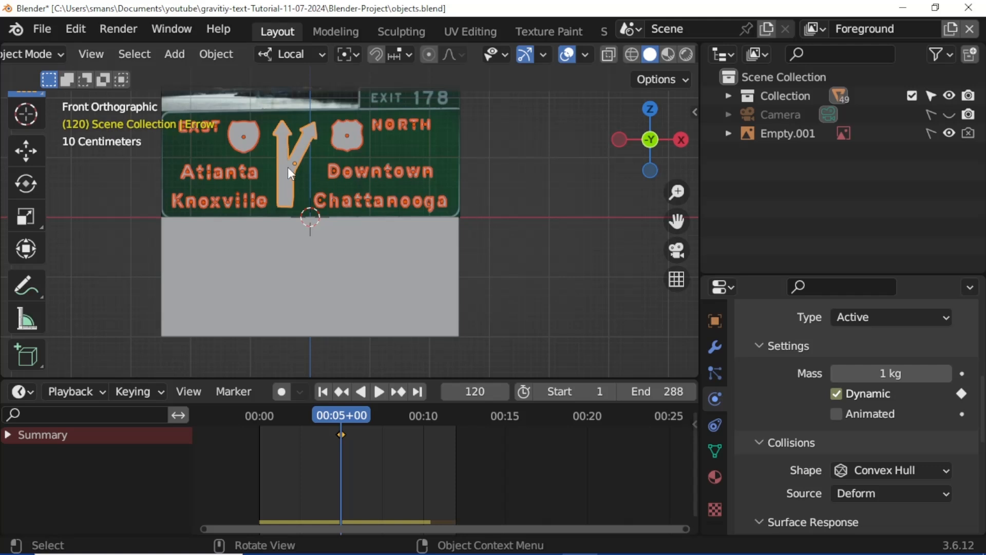
click(221, 59)
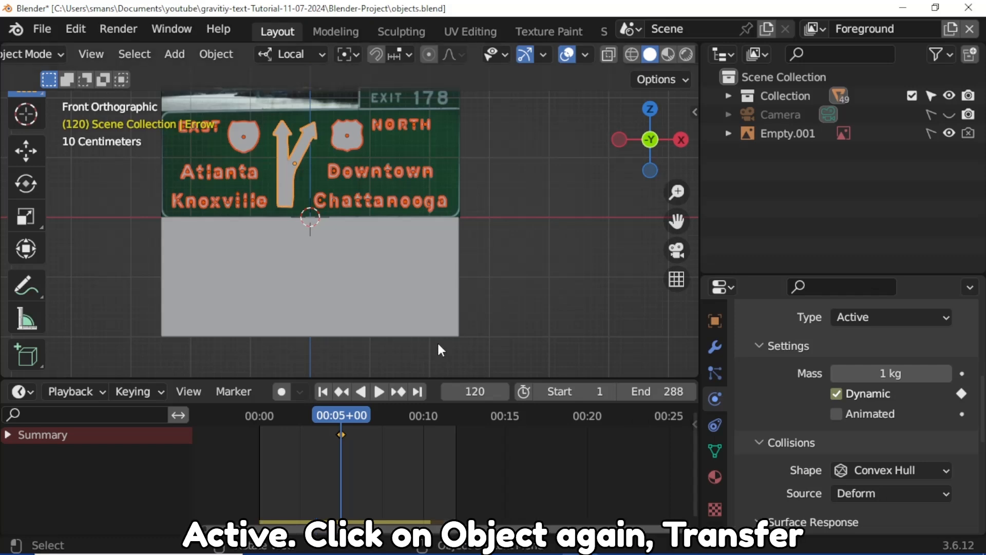
click(216, 57)
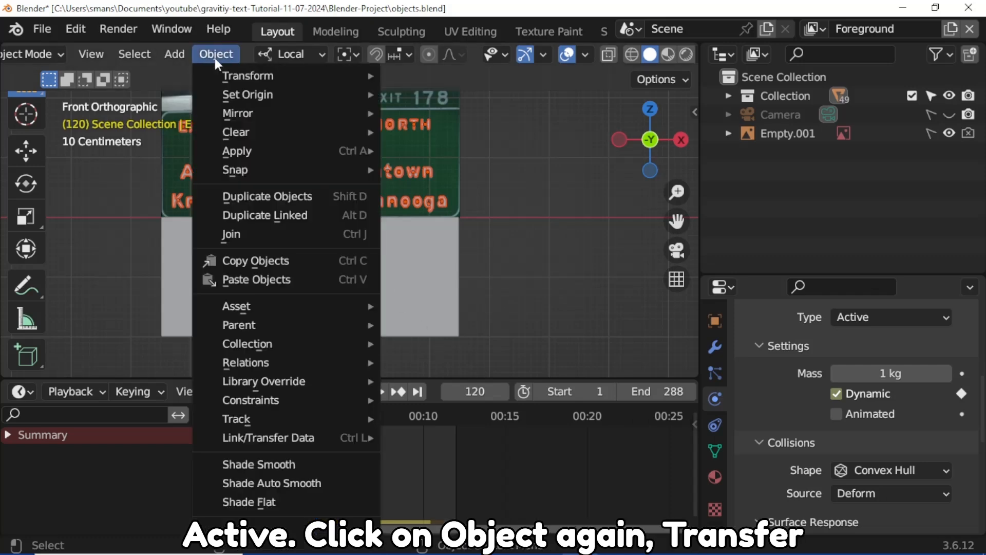
mouse_move(346, 440)
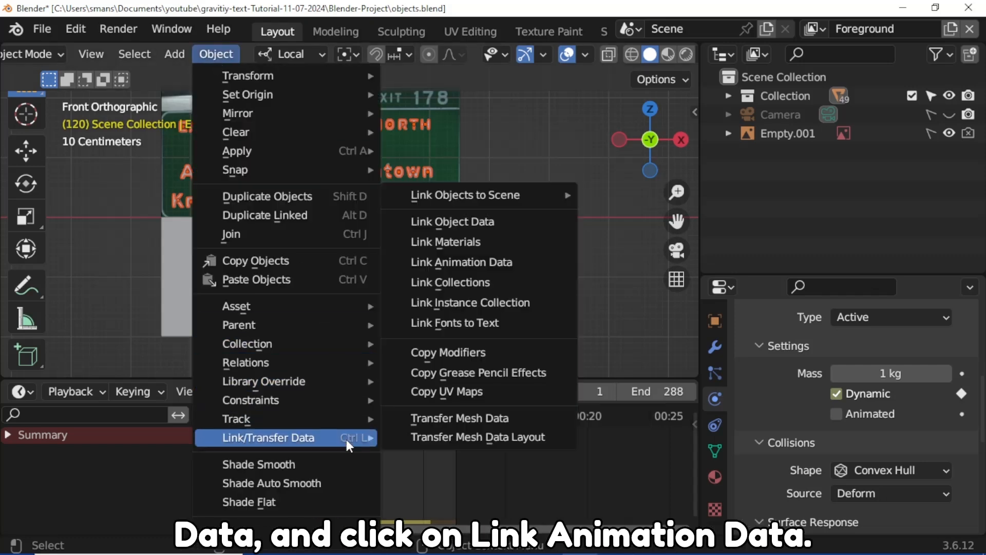
click(492, 262)
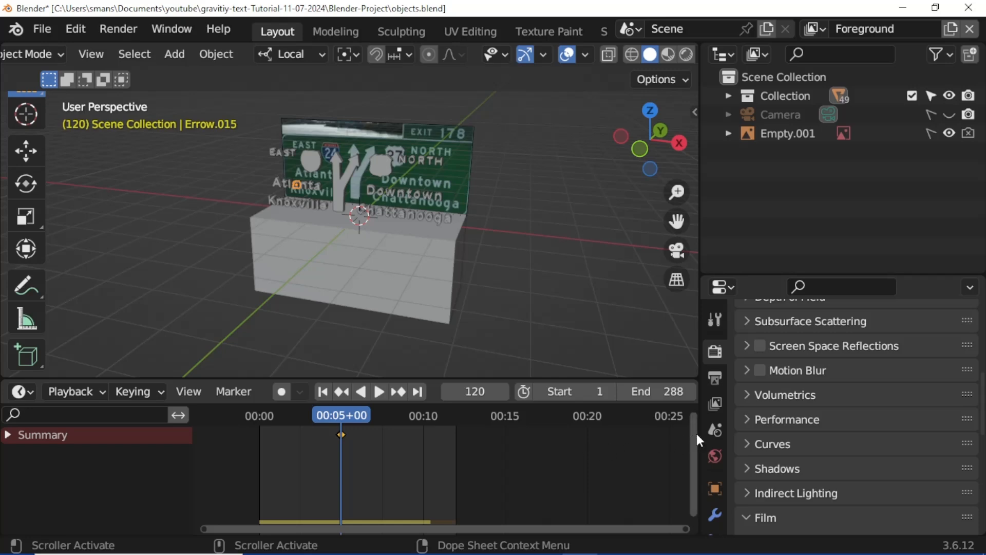
- Bake the scene's Rigid Body World cache for frames 1 to 288
click(720, 429)
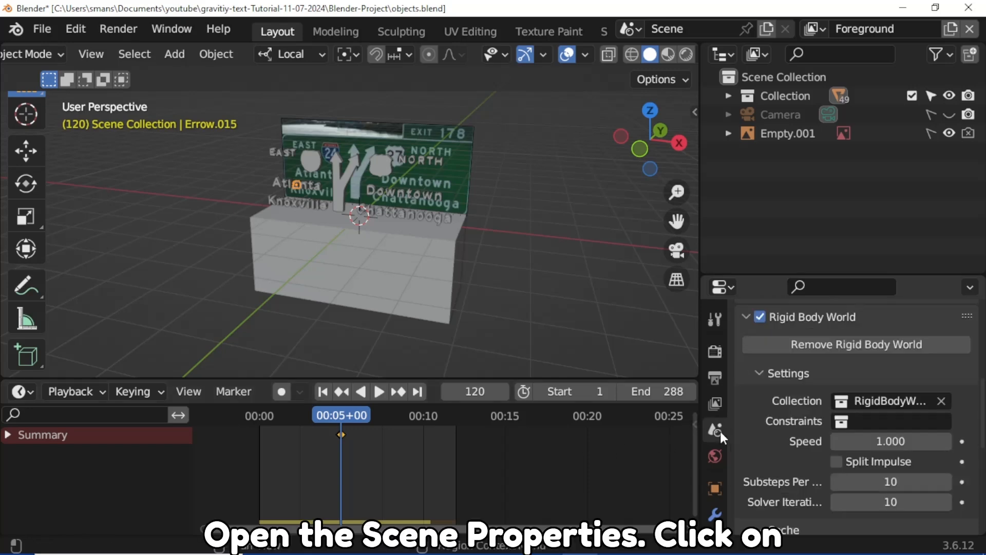
scroll(791, 389, down, 10)
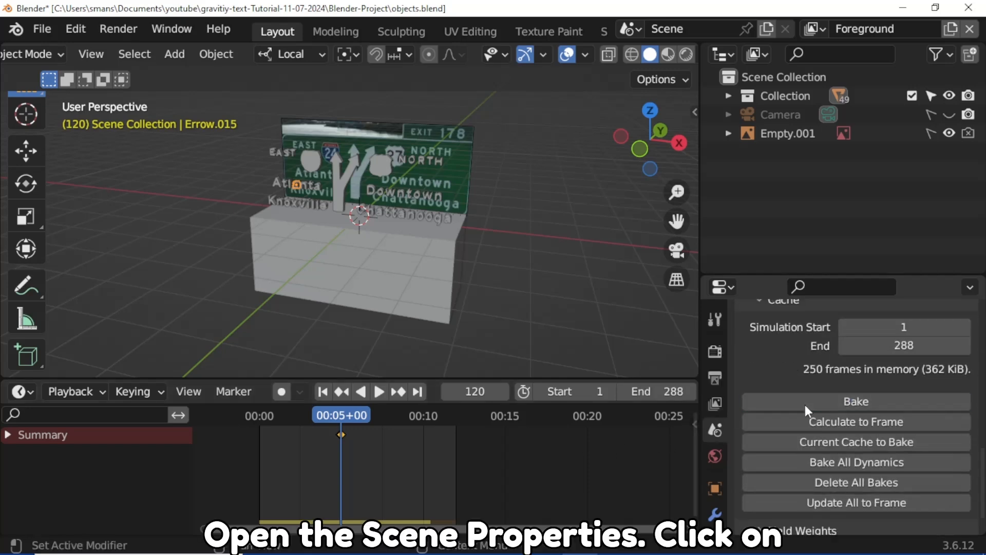
click(806, 405)
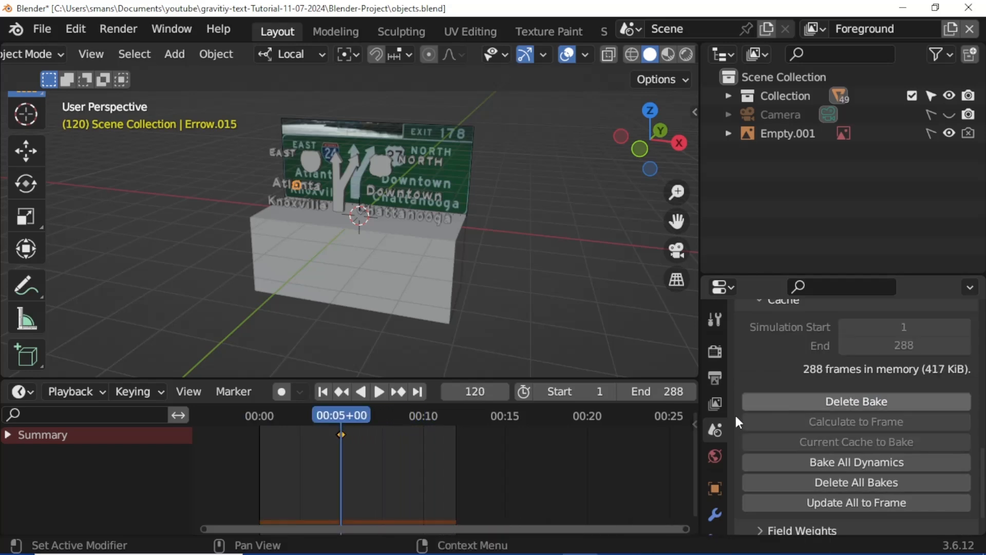
- Play the baked rigid body simulation from the first frame
click(324, 392)
key(space)
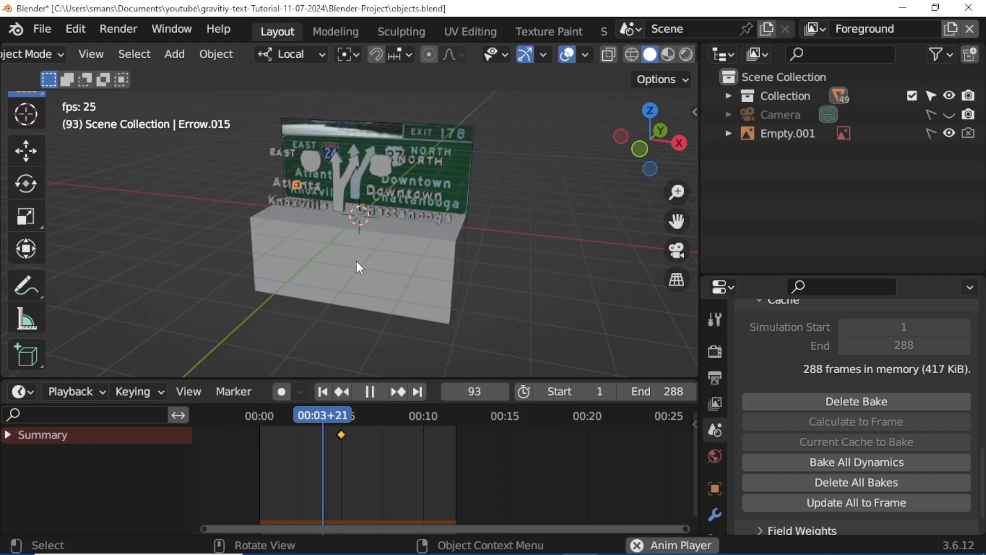
key(space)
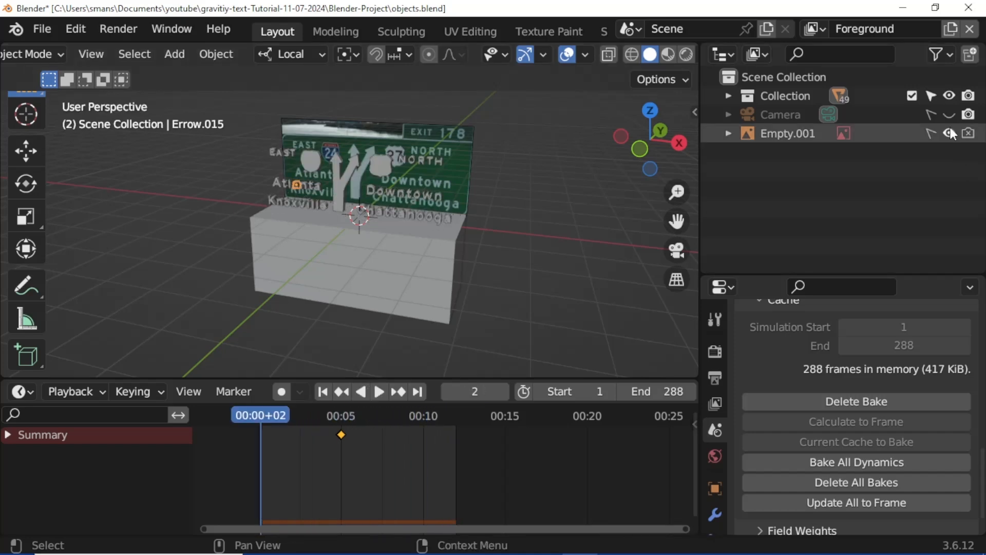
- Unhide the camera, play the simulation through the camera view and inspect the fallen text from an angle
click(948, 114)
click(676, 250)
key(space)
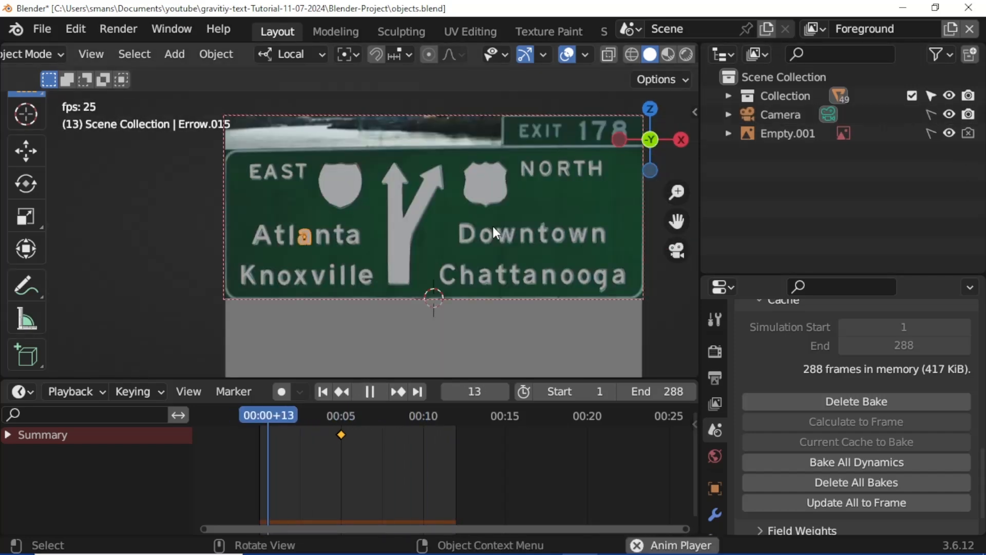
key(space)
mouse_move(492, 227)
middle_down()
mouse_move(489, 299)
mouse_move(477, 228)
middle_up()
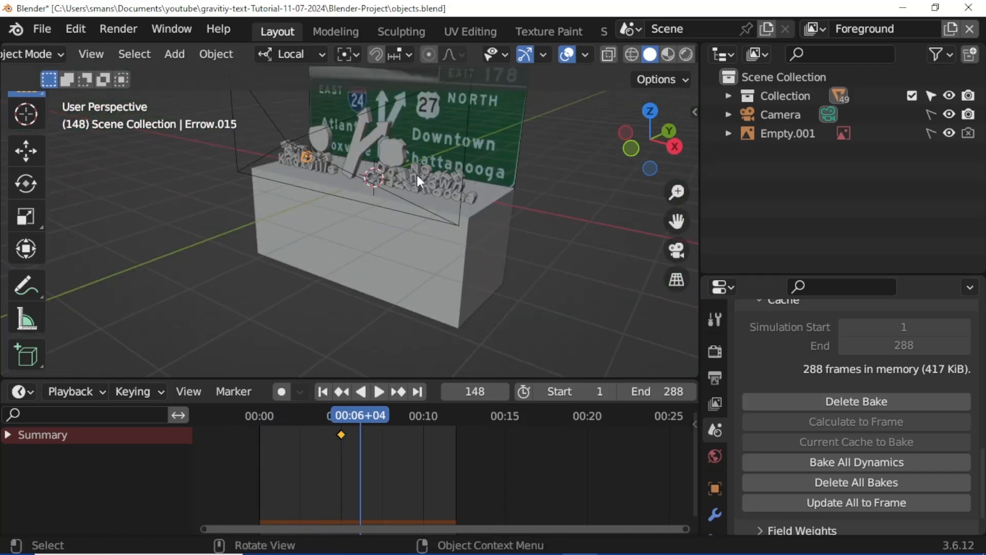
scroll(417, 174, down, 1)
- Set the render color management's View Transform to Standard and check the Film Transparent option
click(714, 319)
click(722, 359)
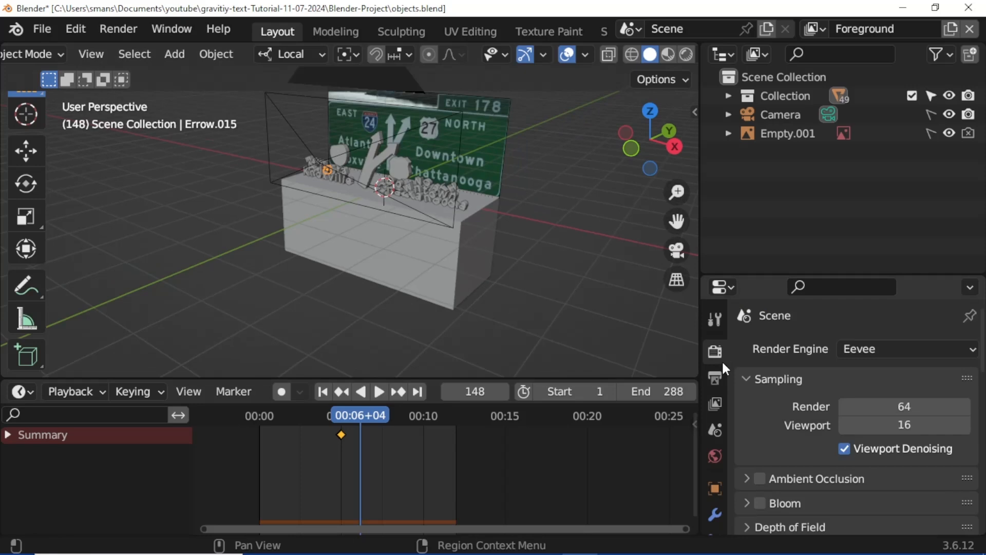
scroll(812, 378, down, 10)
click(813, 377)
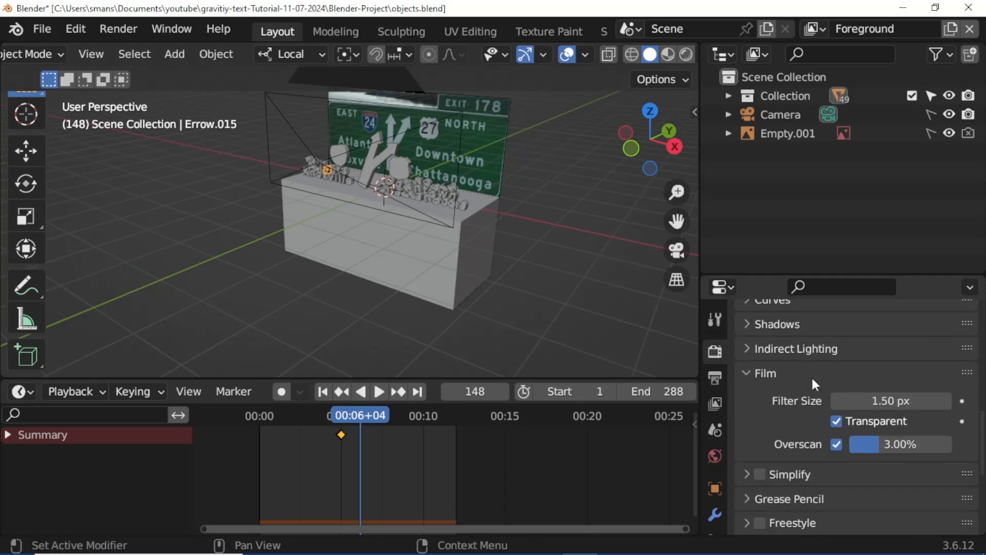
scroll(811, 382, down, 8)
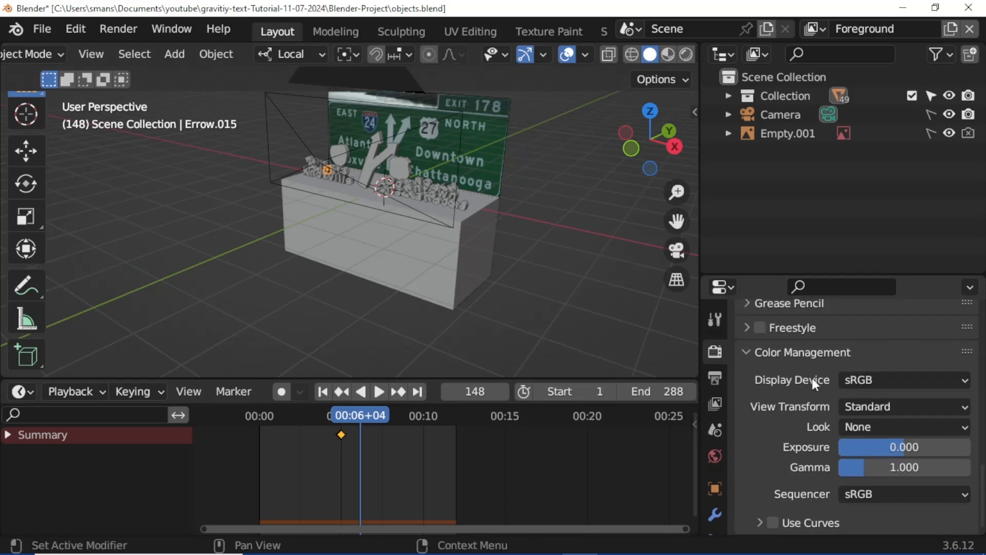
click(865, 408)
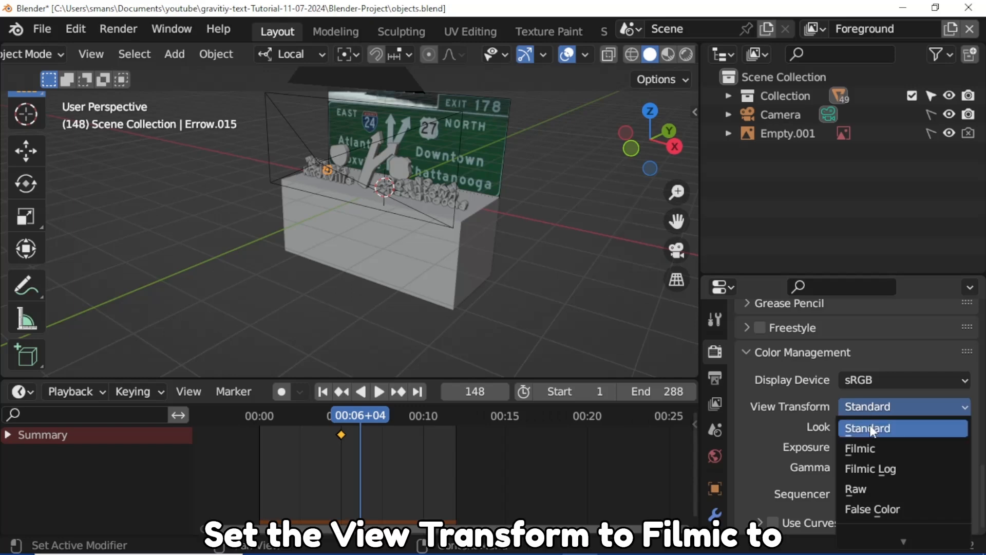
click(870, 428)
scroll(769, 427, up, 6)
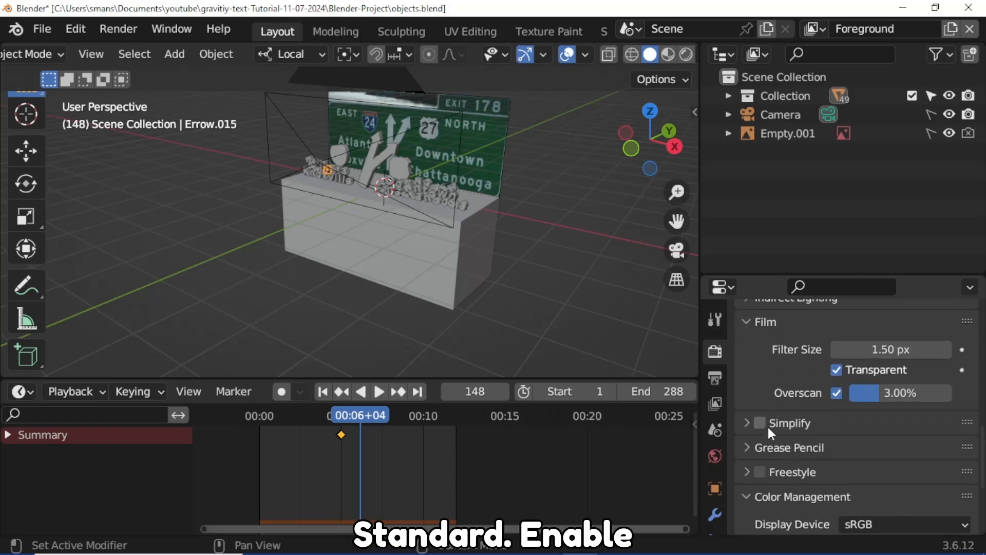
scroll(809, 417, up, 2)
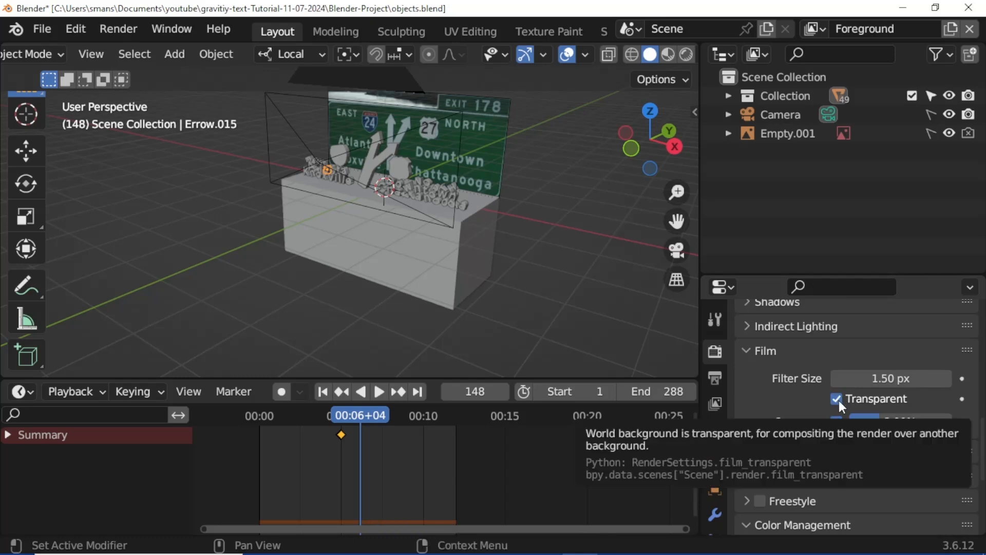
- Set the render output file format to OpenEXR with RGBA color, Float (Half) depth and the DWAA (lossy) codec
click(718, 380)
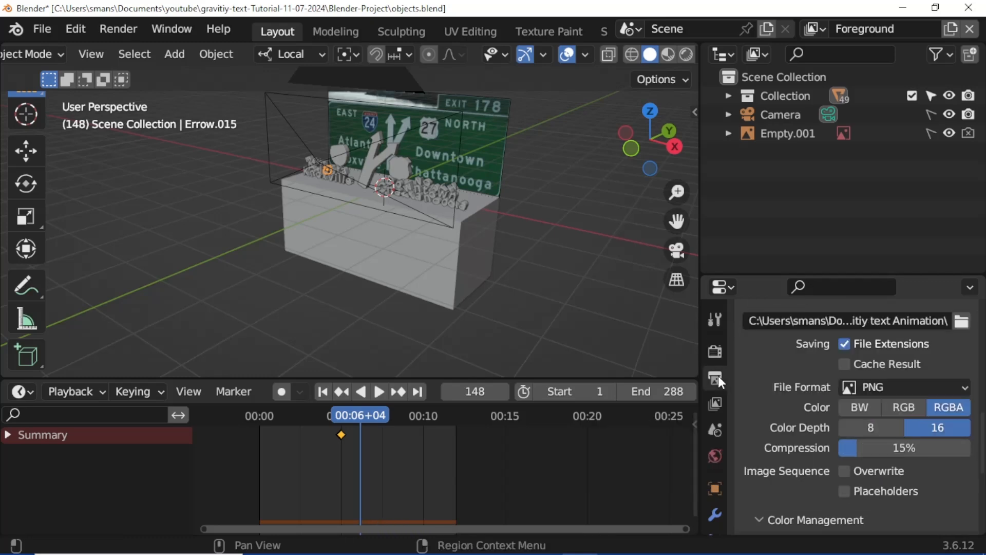
scroll(792, 378, up, 12)
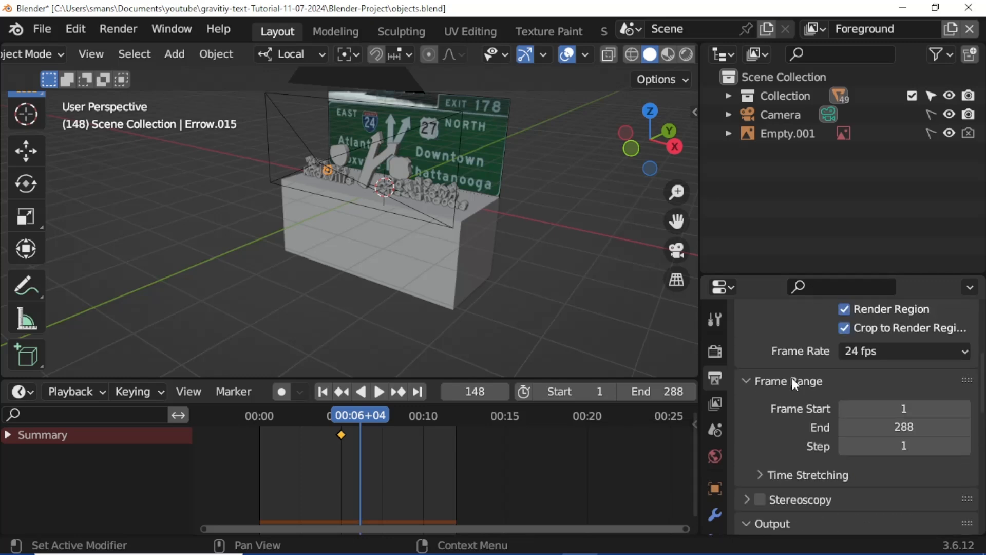
scroll(791, 377, up, 2)
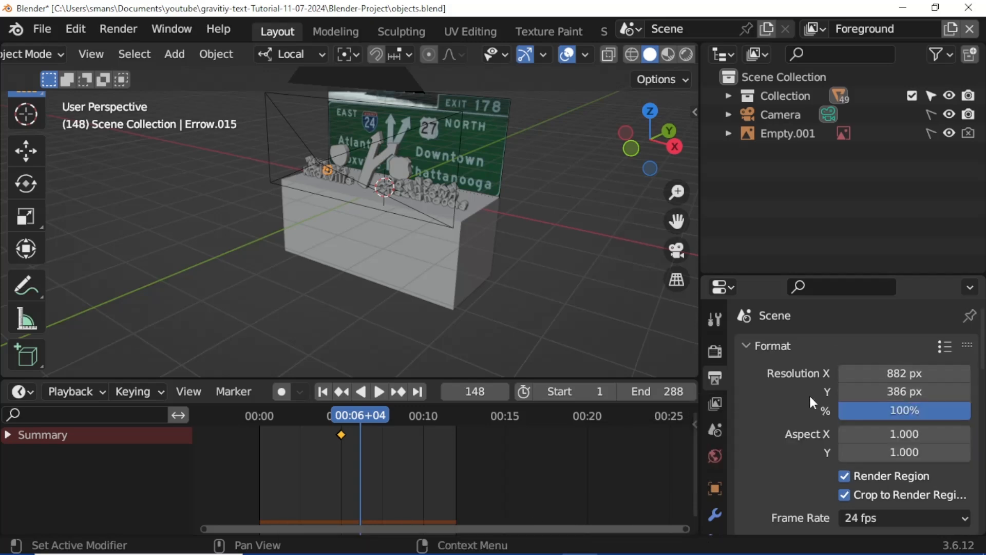
scroll(810, 395, down, 10)
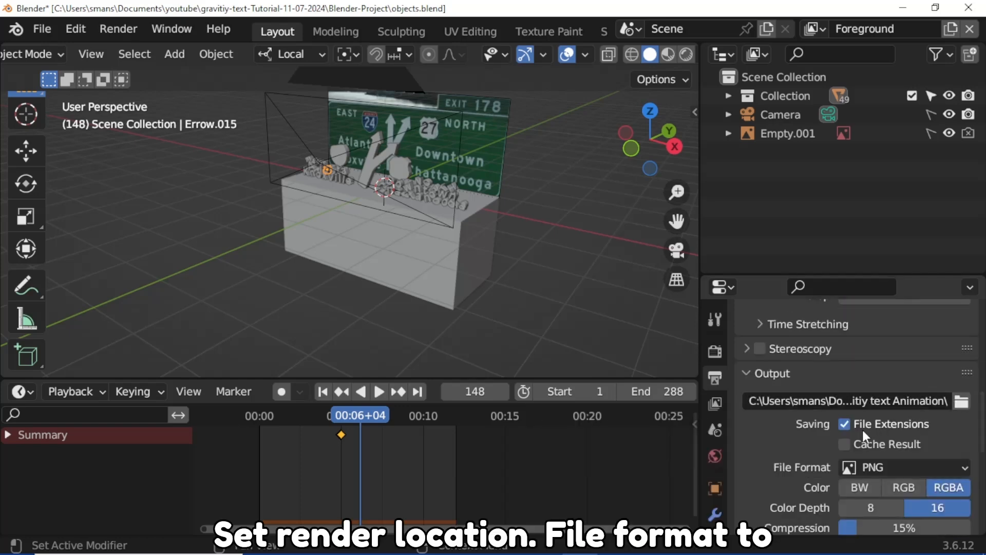
scroll(798, 446, down, 4)
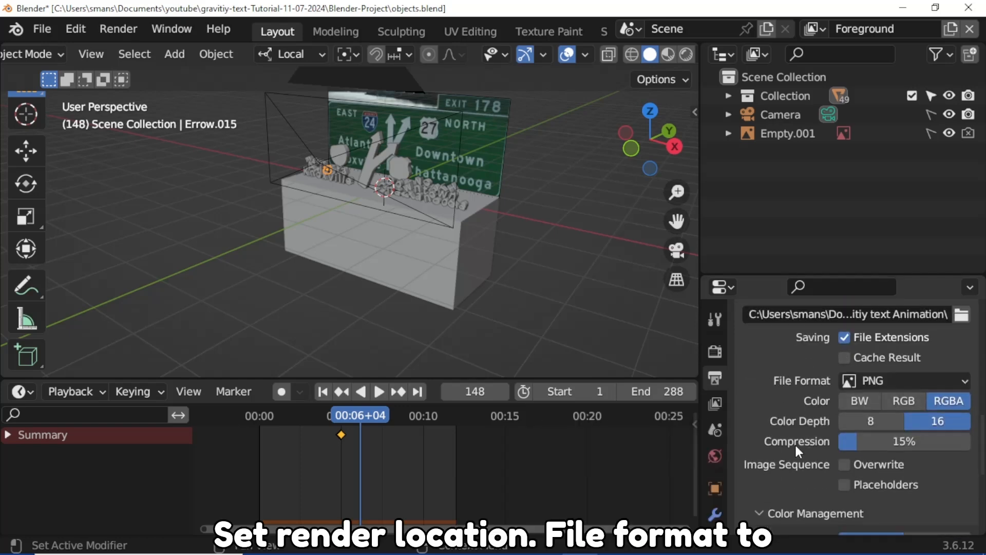
click(867, 383)
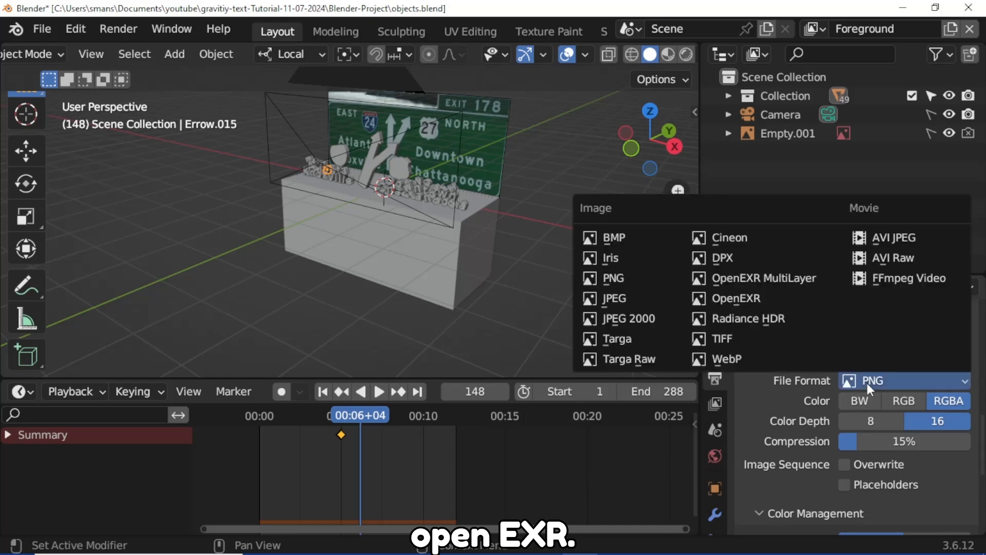
click(766, 297)
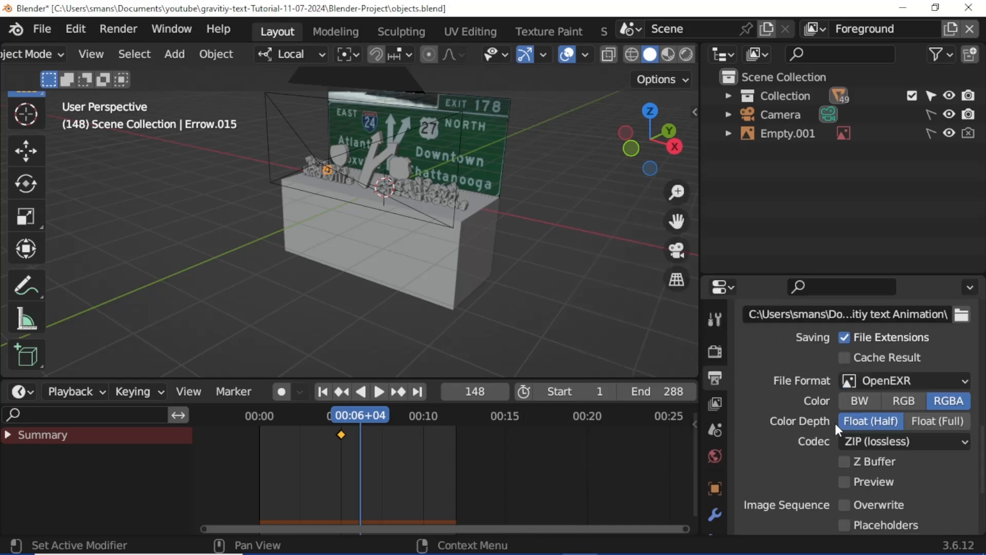
click(849, 442)
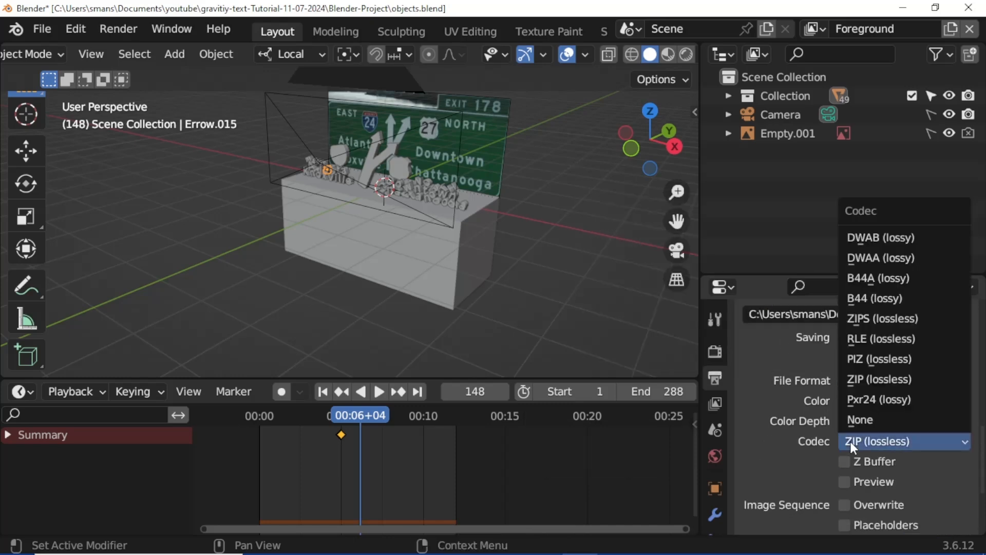
click(885, 254)
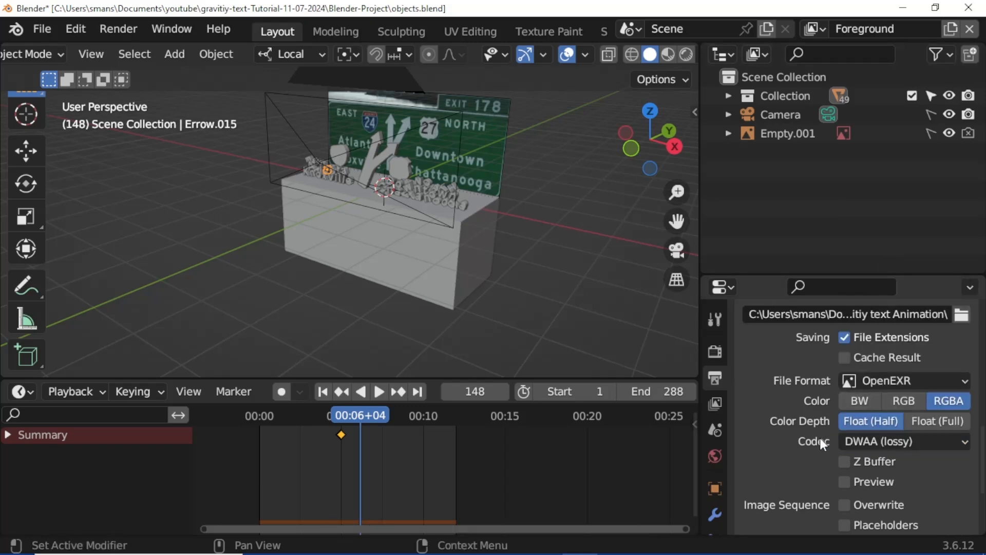
scroll(805, 451, down, 5)
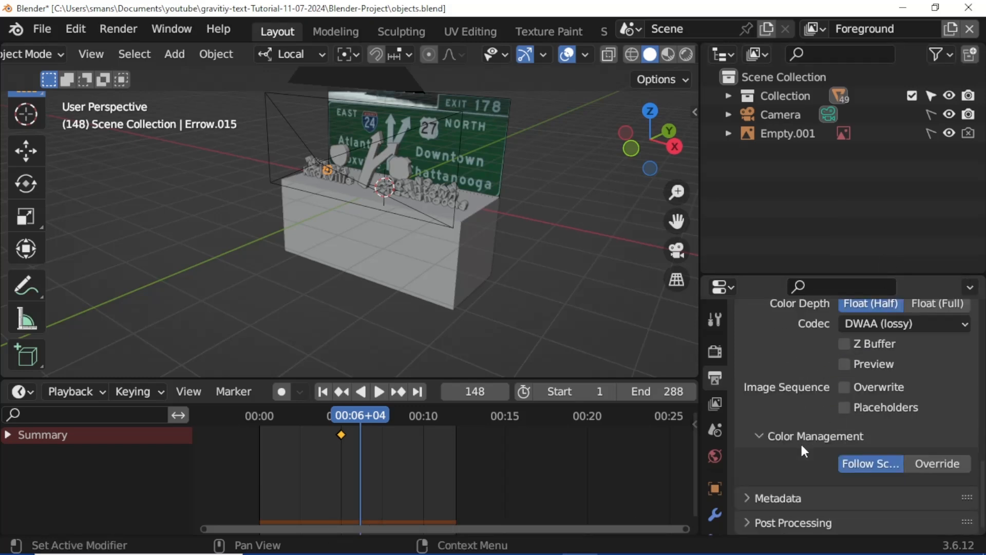
- Locate the Render Animation command and save the objects.blend project
click(117, 29)
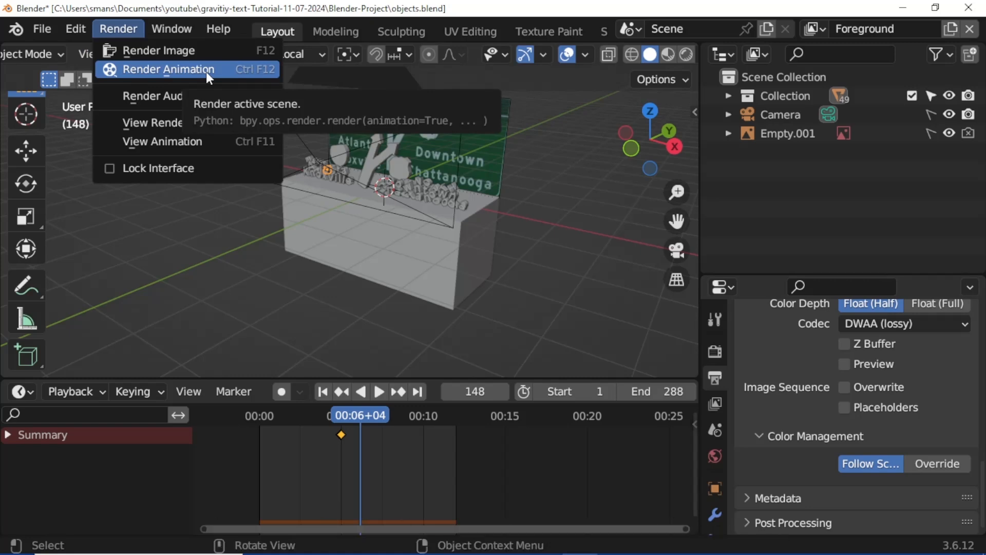
click(38, 32)
click(75, 154)
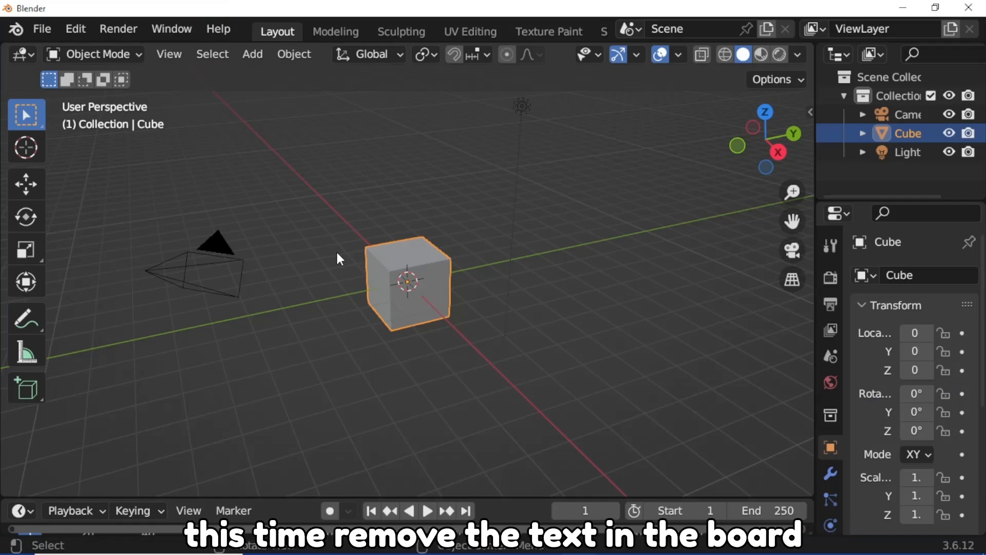
- In the new Blender file, delete all the default objects: camera, cube and light
key(a)
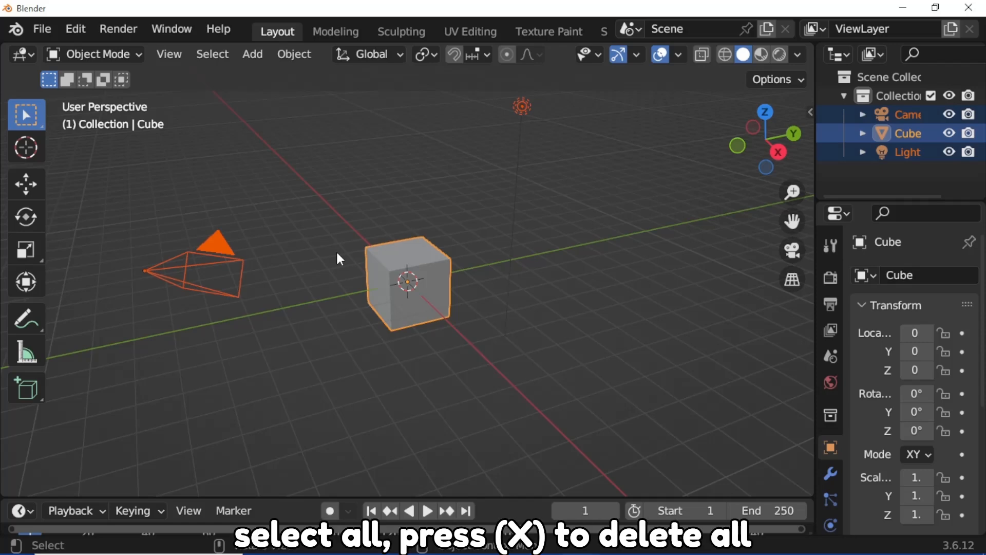
key(x)
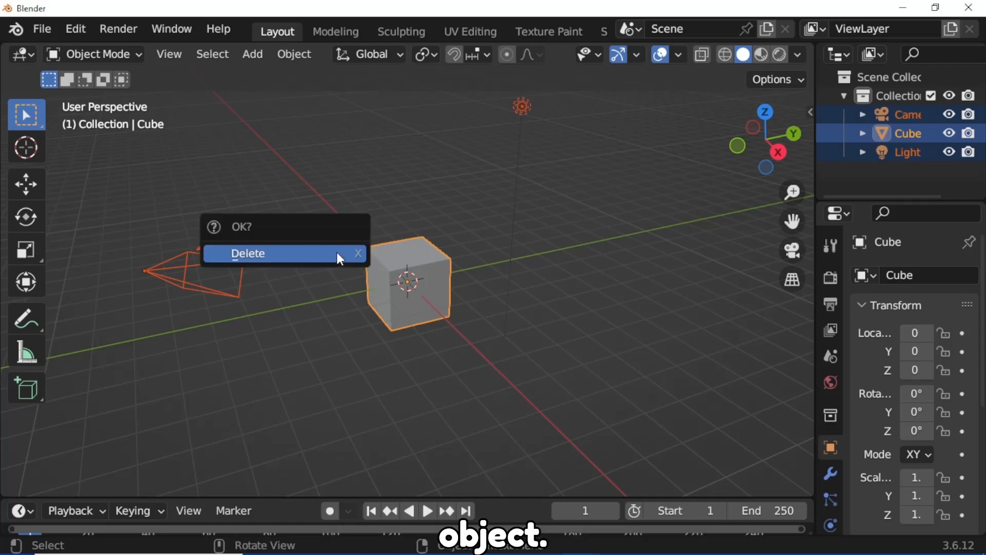
click(337, 254)
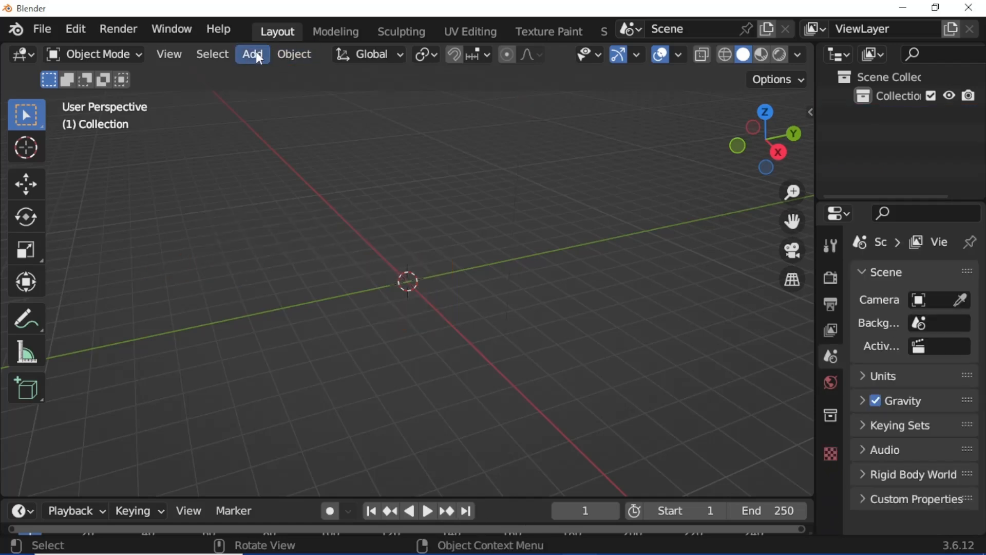
- Import Board_Img.png from the images folder into the scene using Images as Planes
click(255, 53)
mouse_move(305, 199)
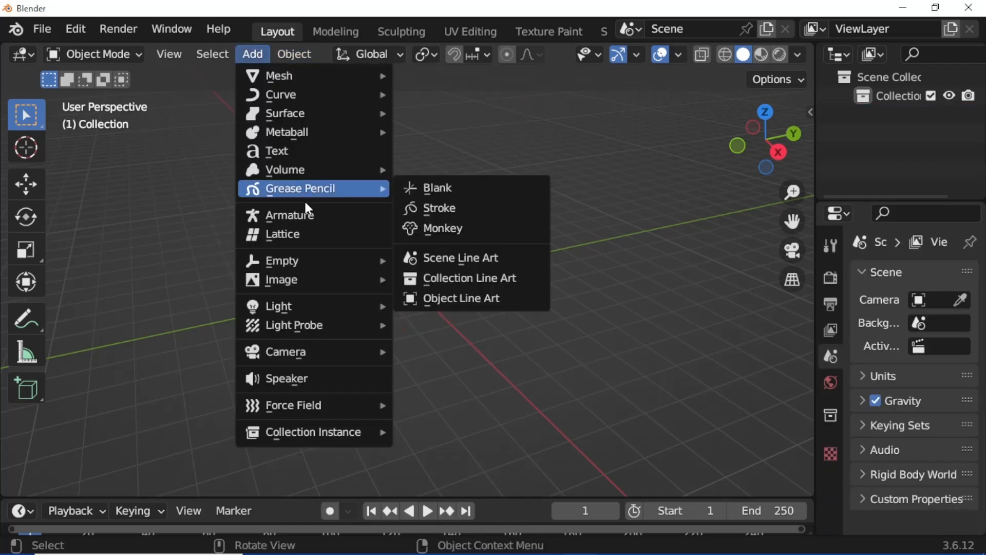
mouse_move(306, 286)
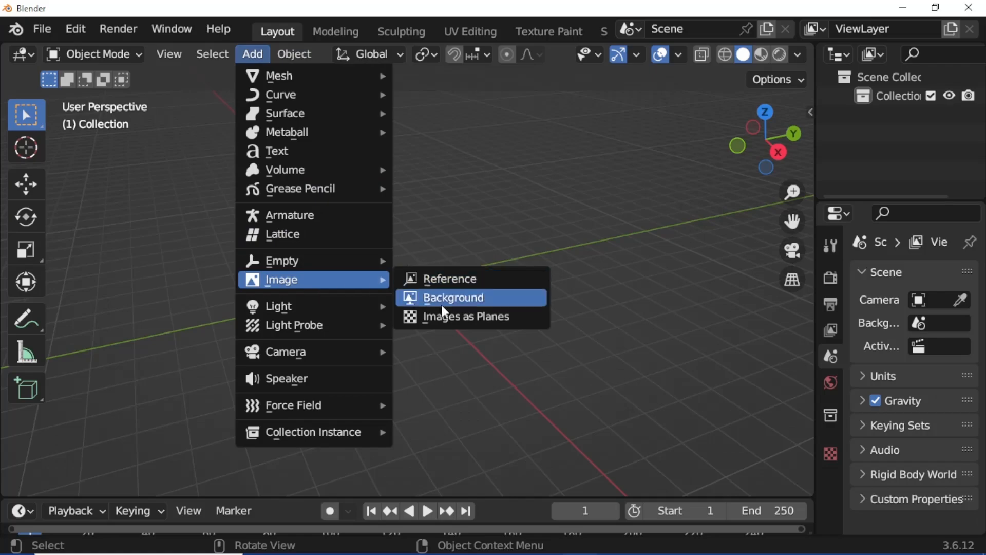
click(446, 322)
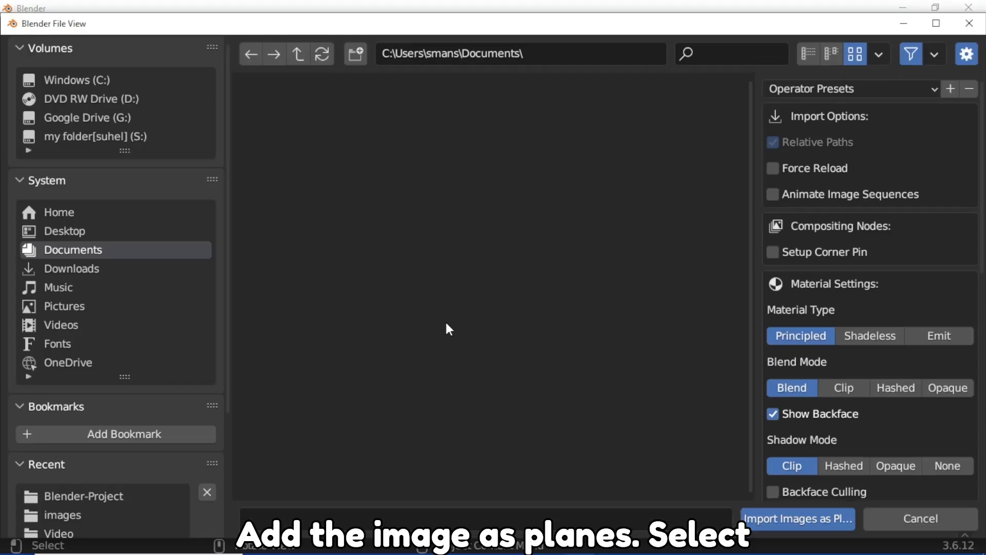
click(330, 200)
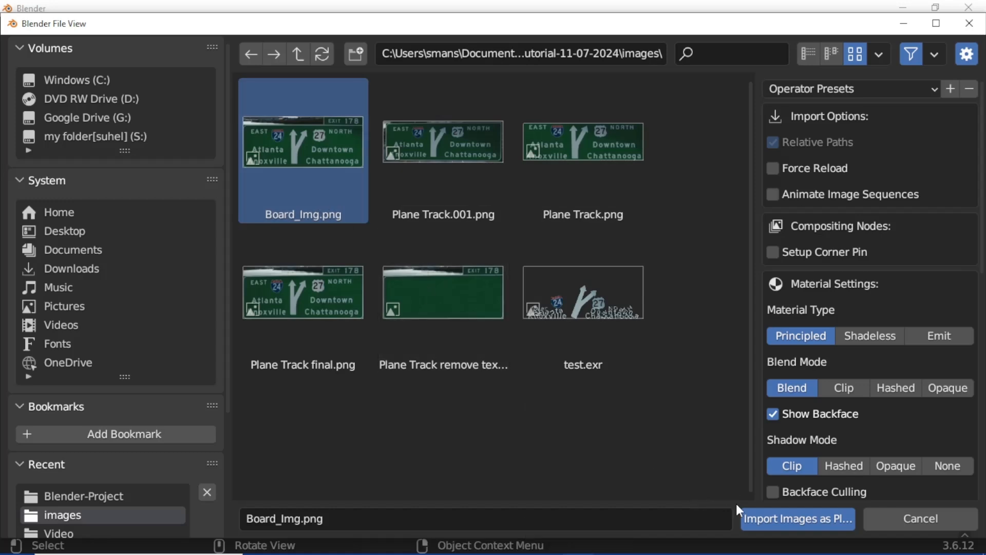
click(790, 517)
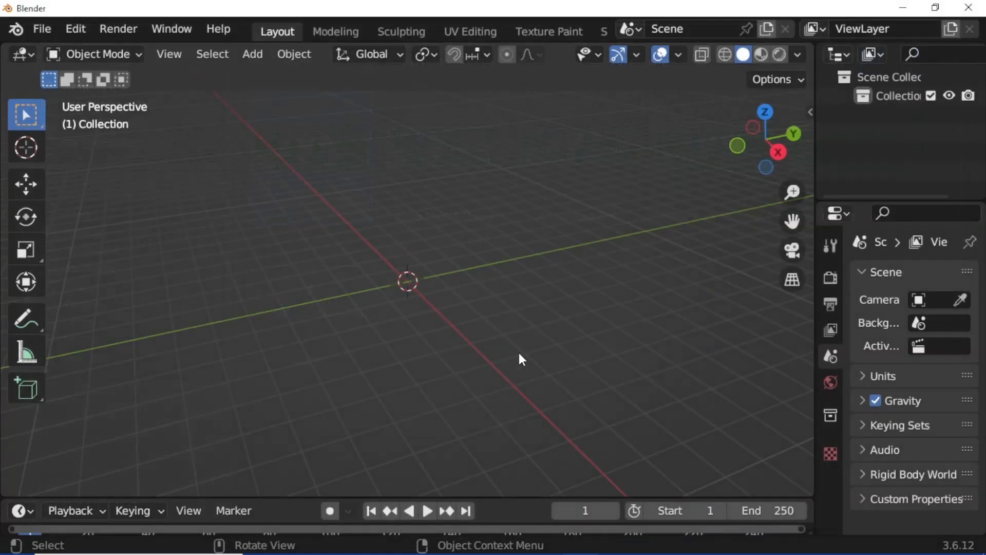
- Open the Texture Paint workspace and show the board from the top view in Material Preview shading
click(504, 32)
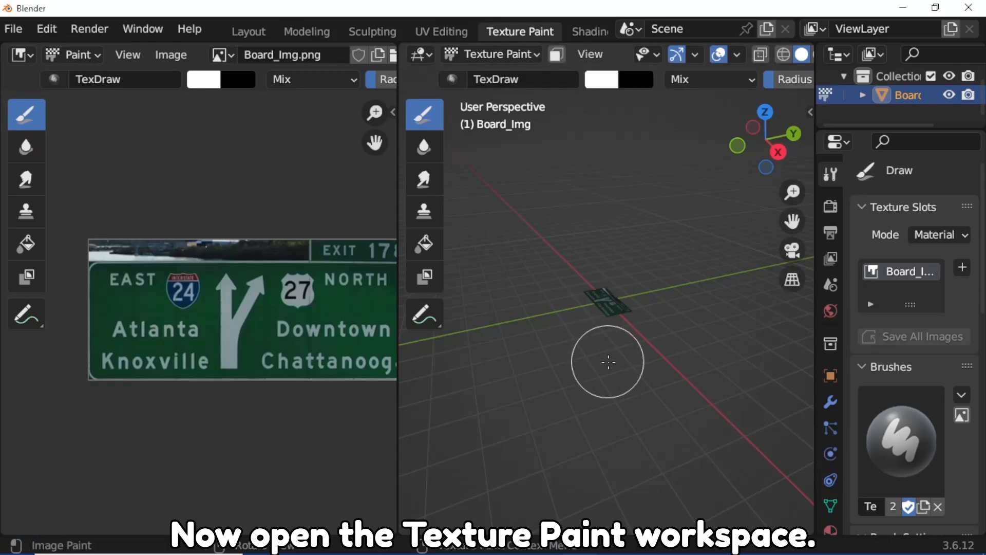
key(grave)
click(608, 257)
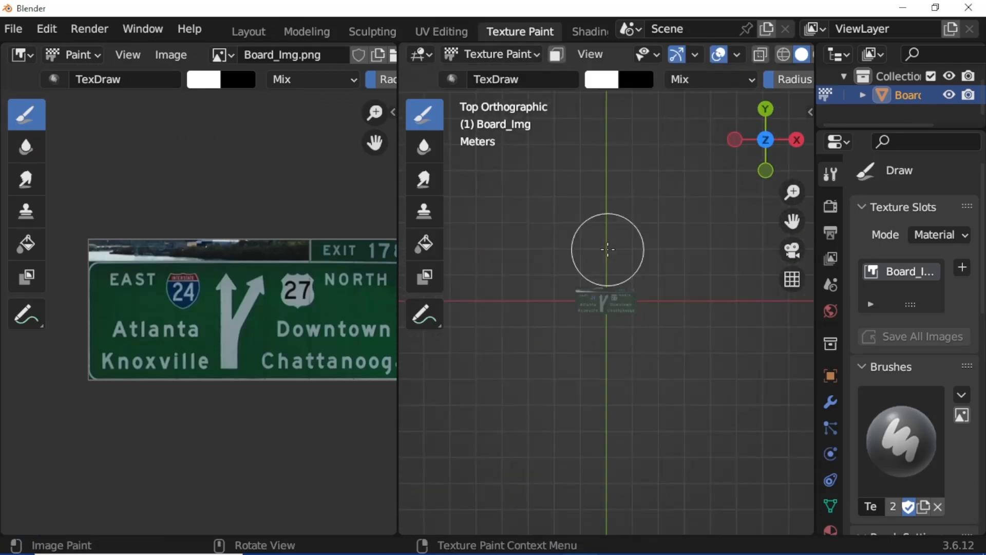
scroll(599, 288, up, 3)
scroll(600, 297, up, 6)
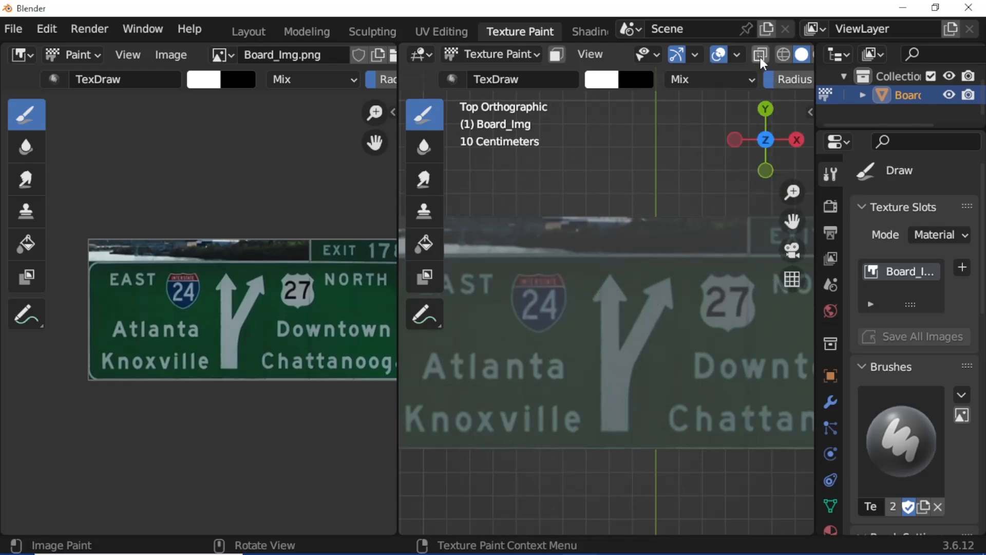
scroll(760, 57, down, 3)
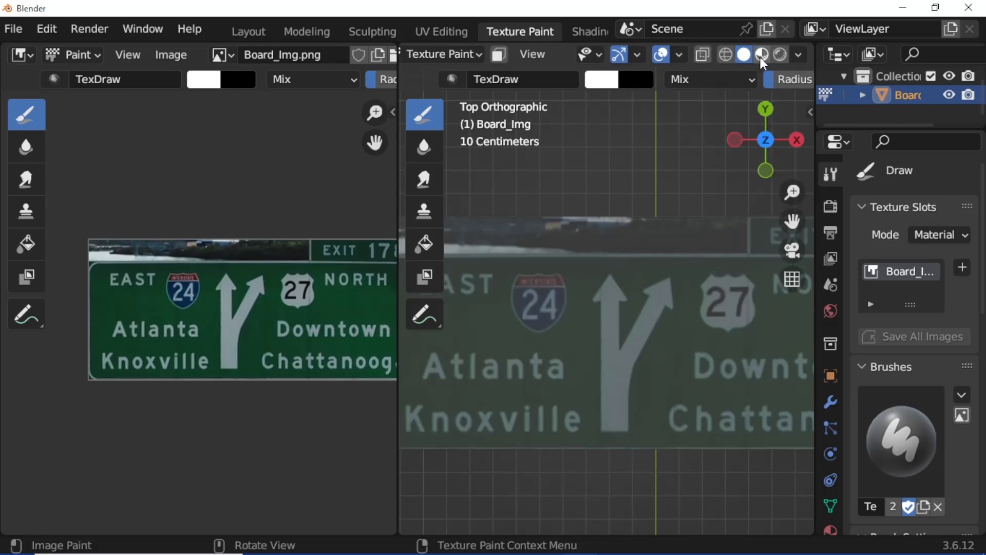
click(762, 55)
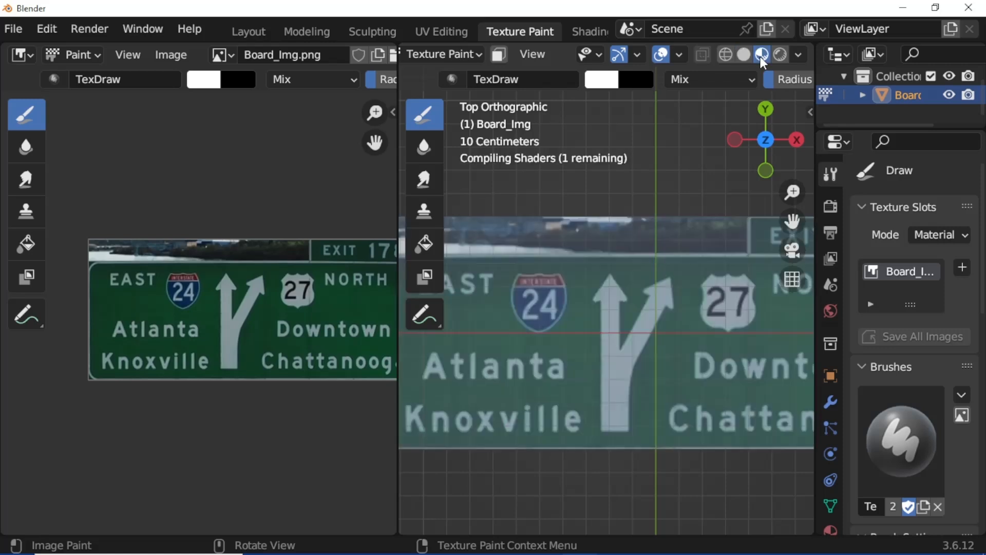
- Set the color management View Transform to Standard in the render properties
click(831, 206)
scroll(880, 341, down, 4)
scroll(881, 343, down, 4)
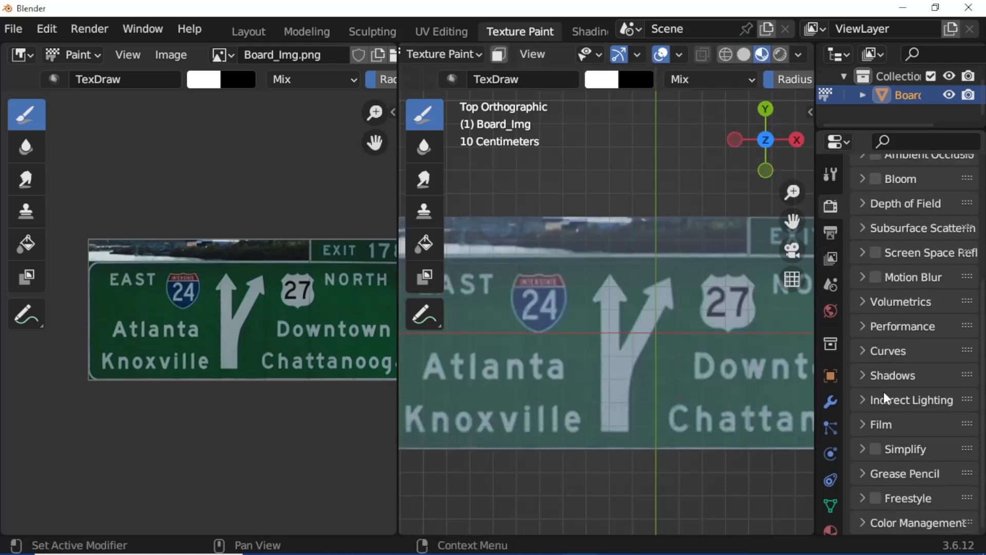
click(868, 522)
scroll(862, 487, down, 7)
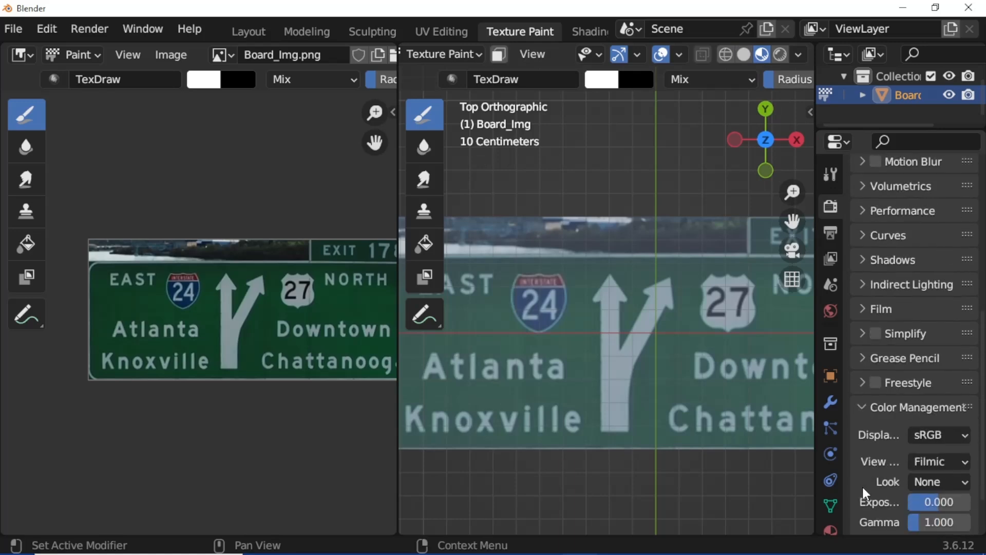
click(941, 405)
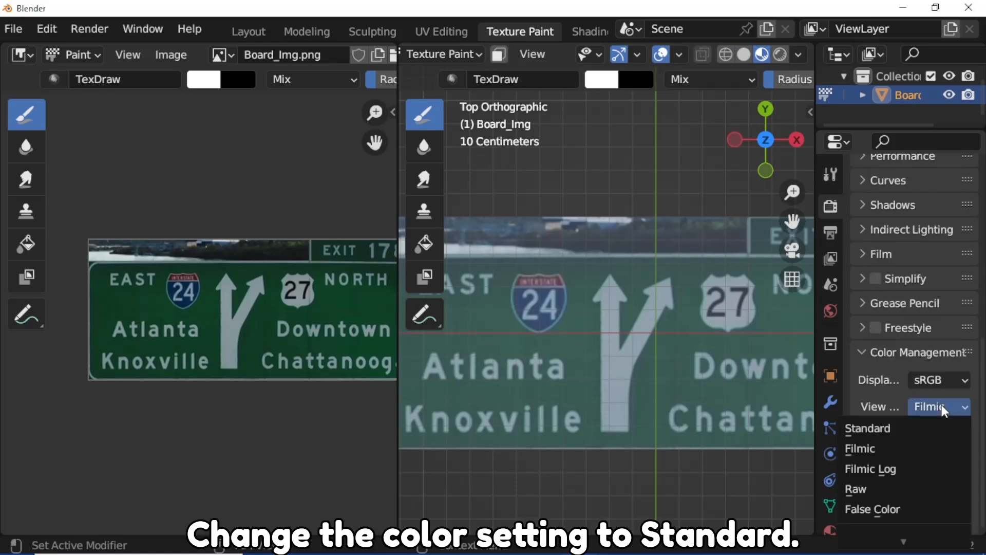
click(918, 428)
- Paint plain green over all lettering, route shields and arrows on the sign's main panel with the Clone brush
scroll(624, 359, down, 3)
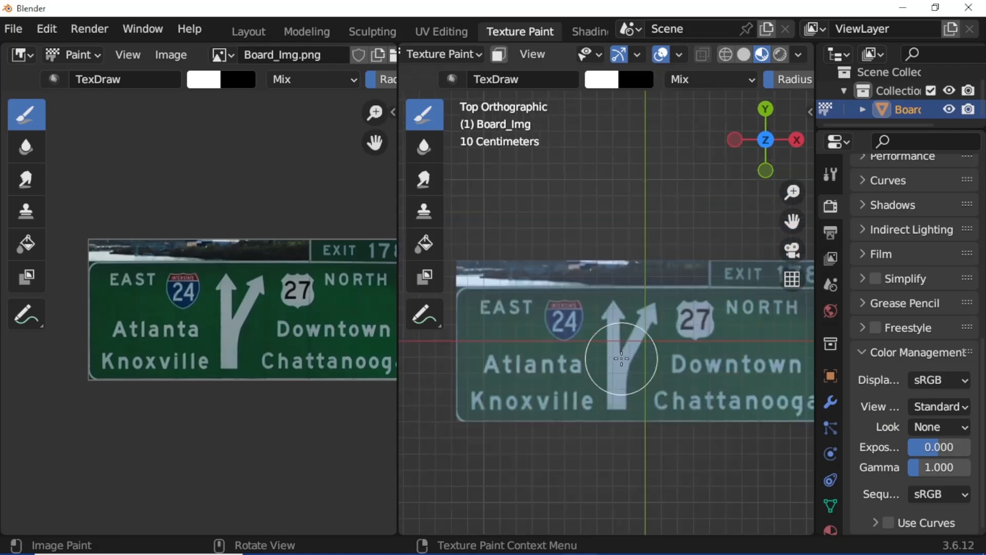
scroll(503, 362, up, 2)
drag(792, 220, 634, 306)
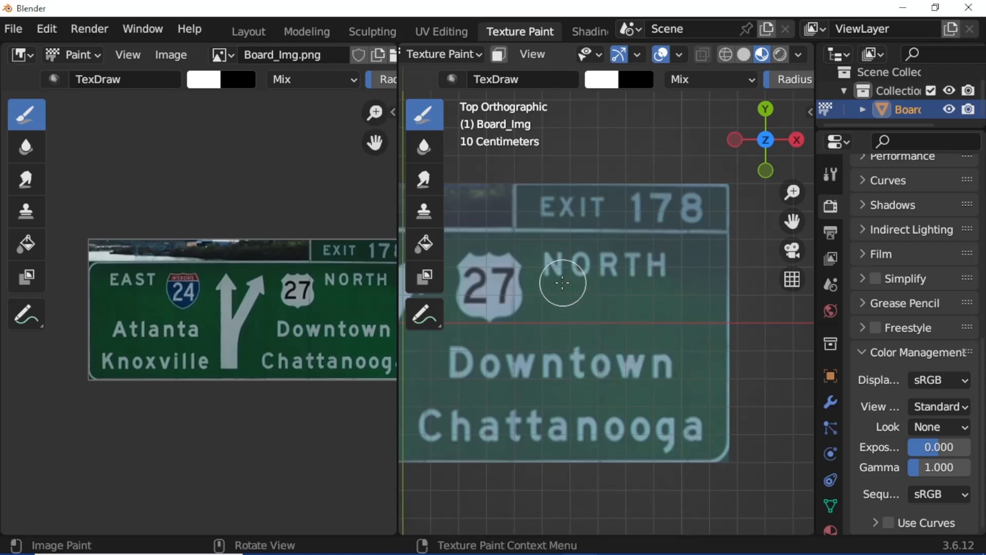
click(427, 211)
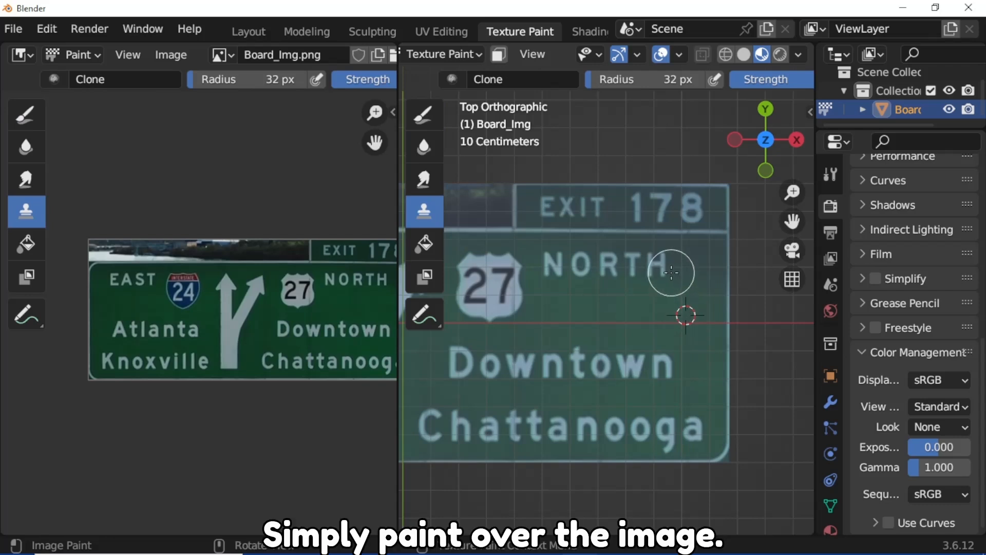
mouse_move(671, 272)
mouse_down()
mouse_move(645, 271)
mouse_move(711, 264)
mouse_move(609, 266)
mouse_move(702, 273)
mouse_move(707, 248)
mouse_move(652, 275)
mouse_move(549, 263)
mouse_move(533, 286)
mouse_move(498, 279)
mouse_move(488, 264)
mouse_up()
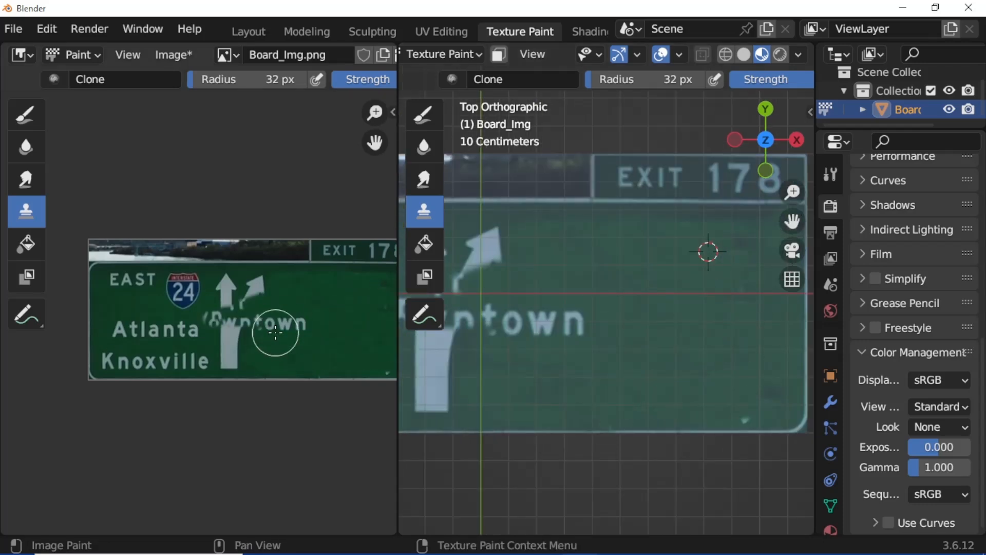
key(n)
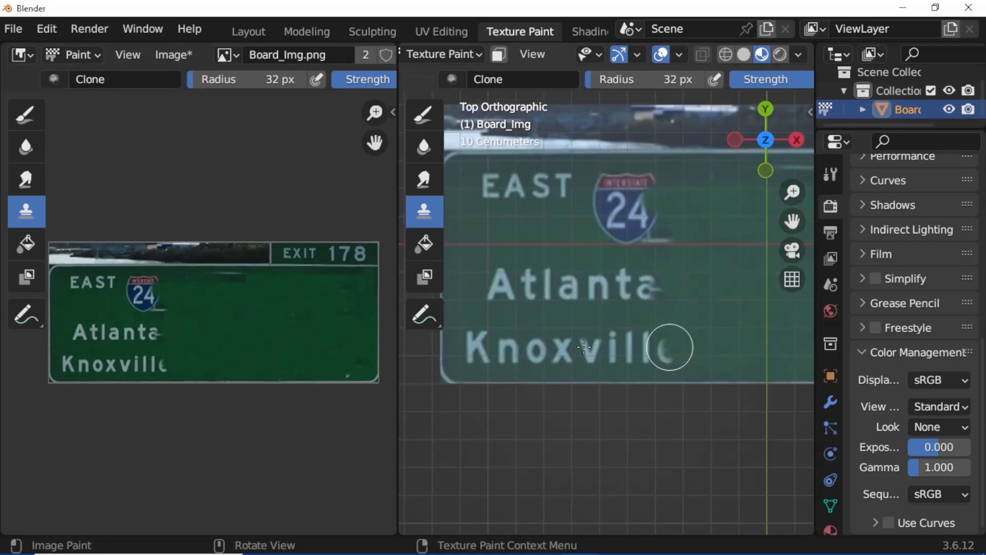
drag(667, 343, 522, 334)
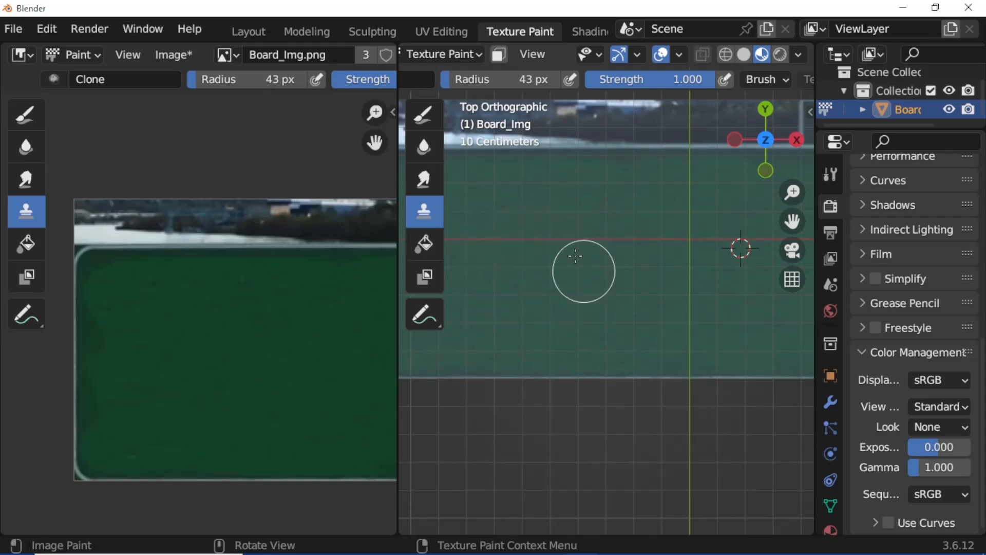
- Save the painted texture as a separate PNG in the images folder, adding "remove" to the Board_Img file name
key(Home)
click(176, 54)
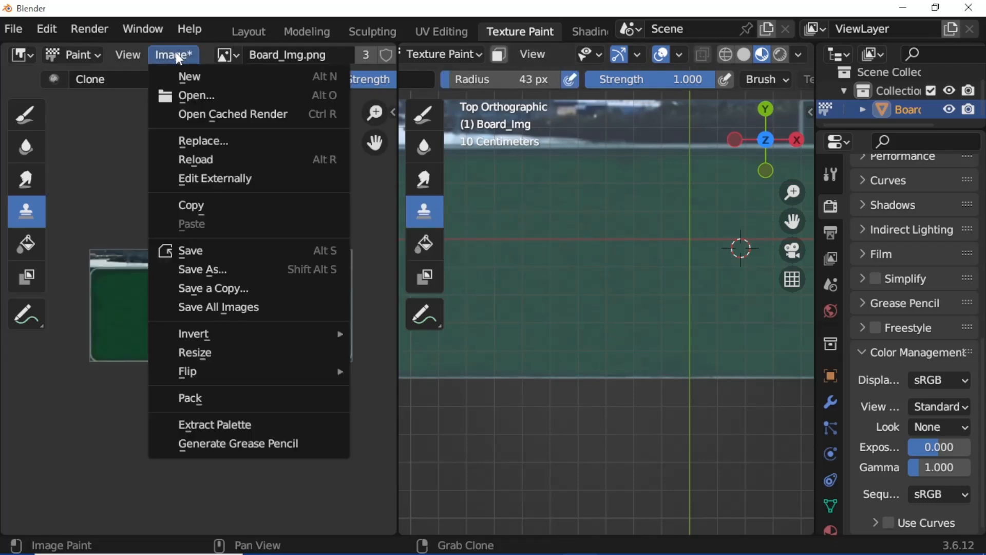
click(199, 269)
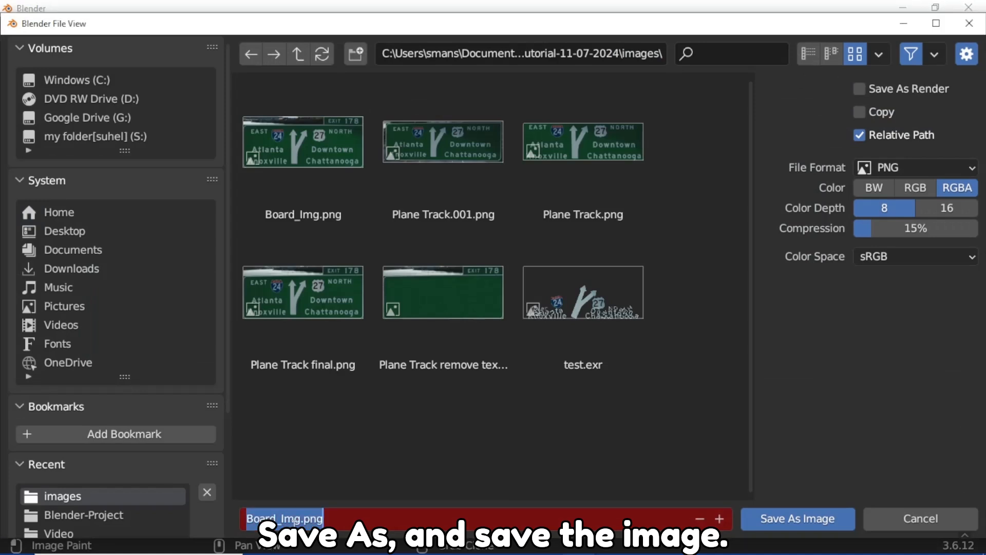
click(295, 519)
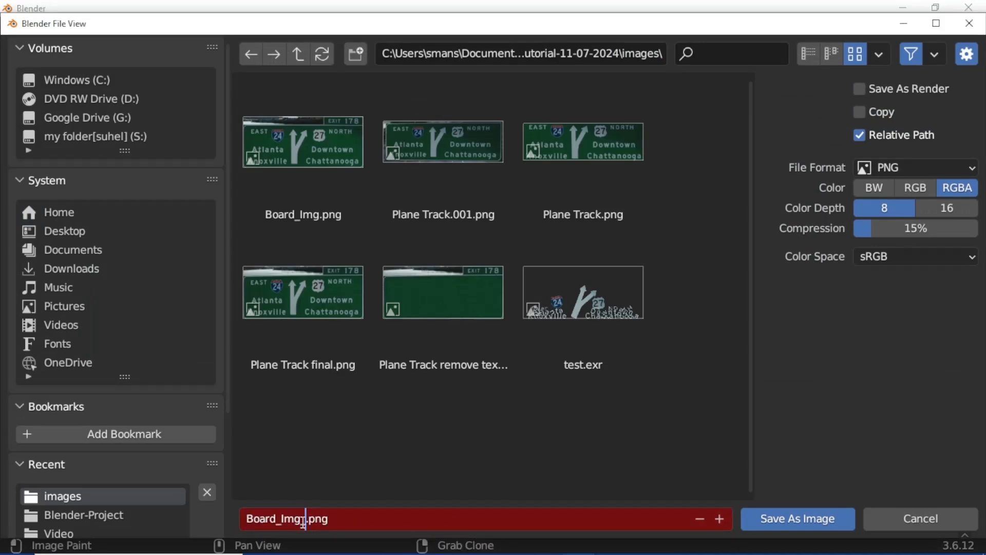
text(remove)
key(Return)
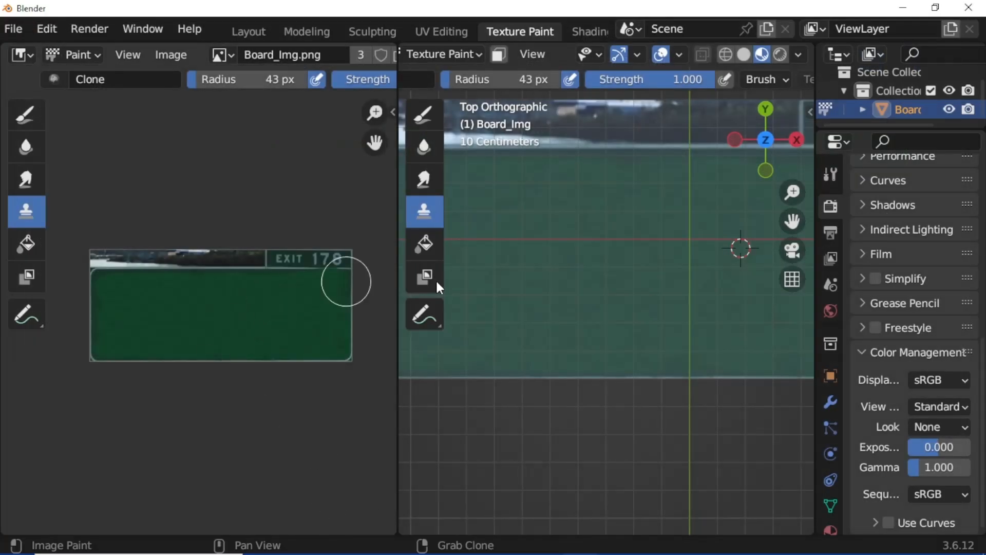
- Switch to the trackerfile.blend motion tracking project and set the timeline's end frame to 288
drag(793, 221, 668, 247)
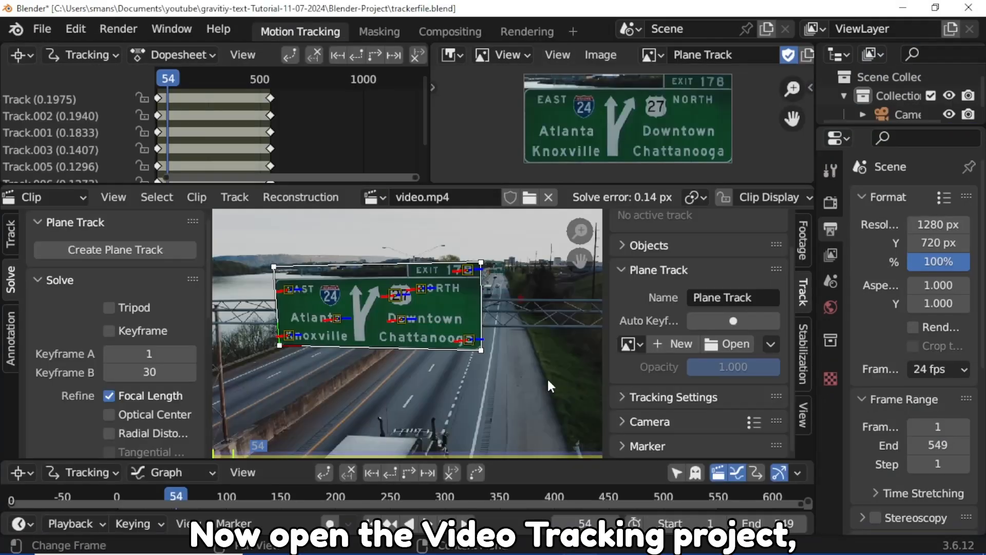
click(751, 523)
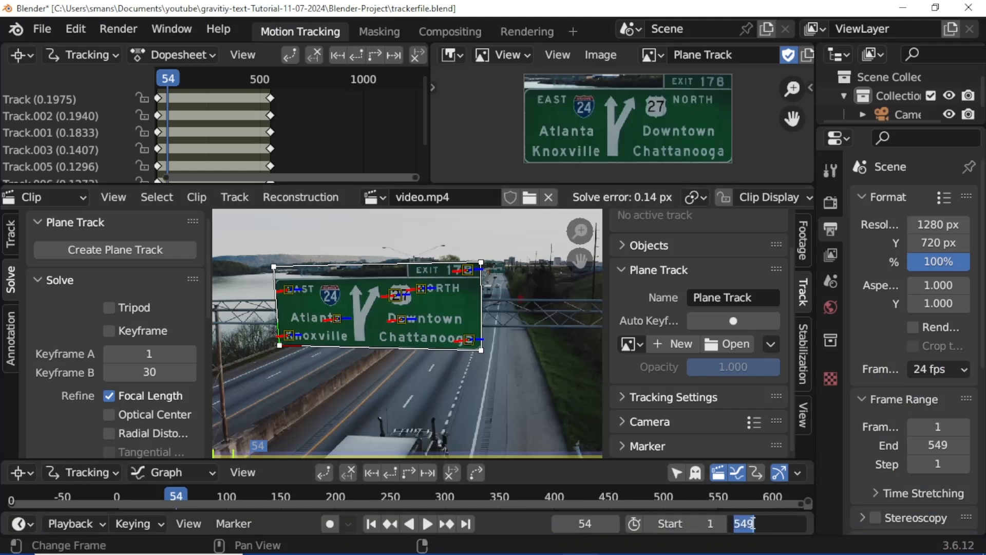
text(2)
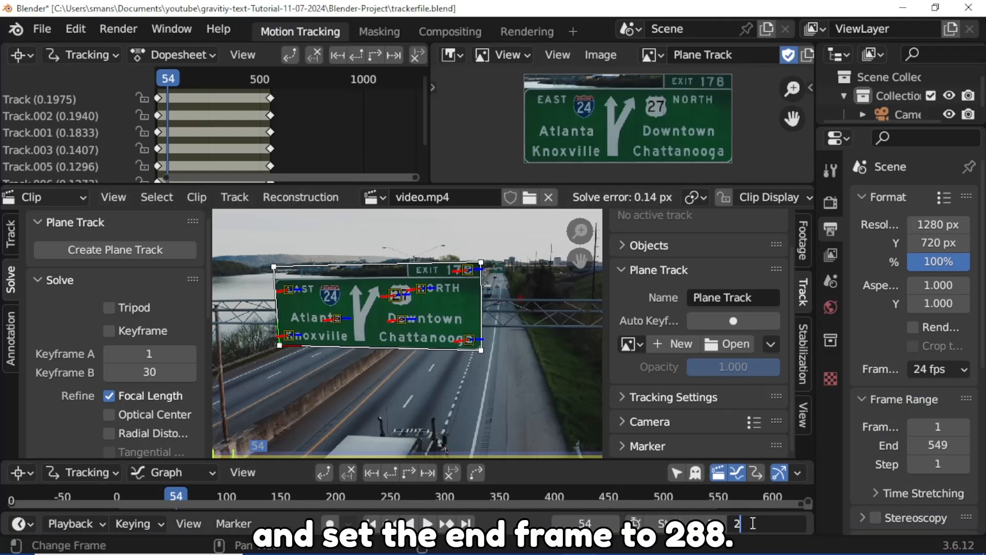
text(88)
key(Return)
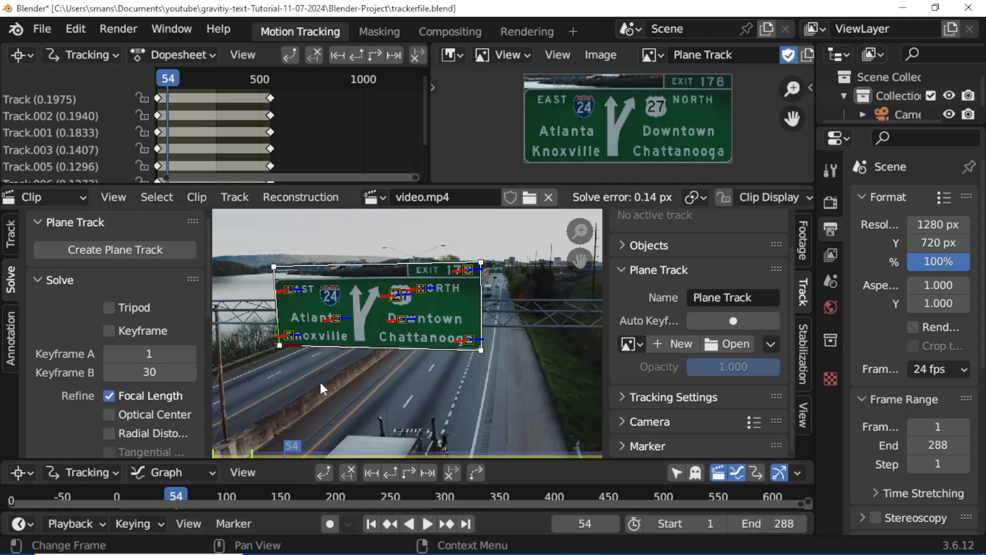
- Open the Compositing workspace, enable Use Nodes and delete the Render Layers node
click(465, 31)
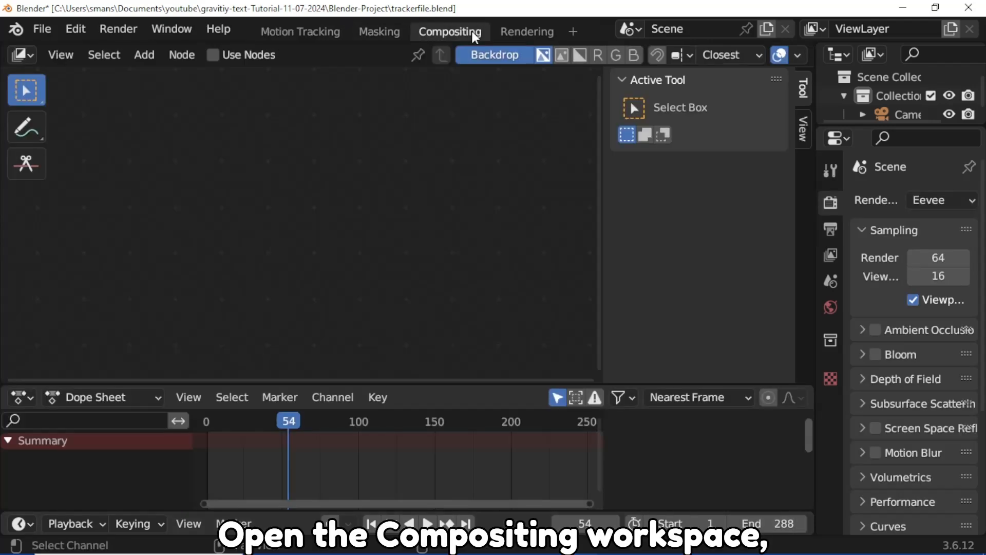
click(213, 55)
click(257, 155)
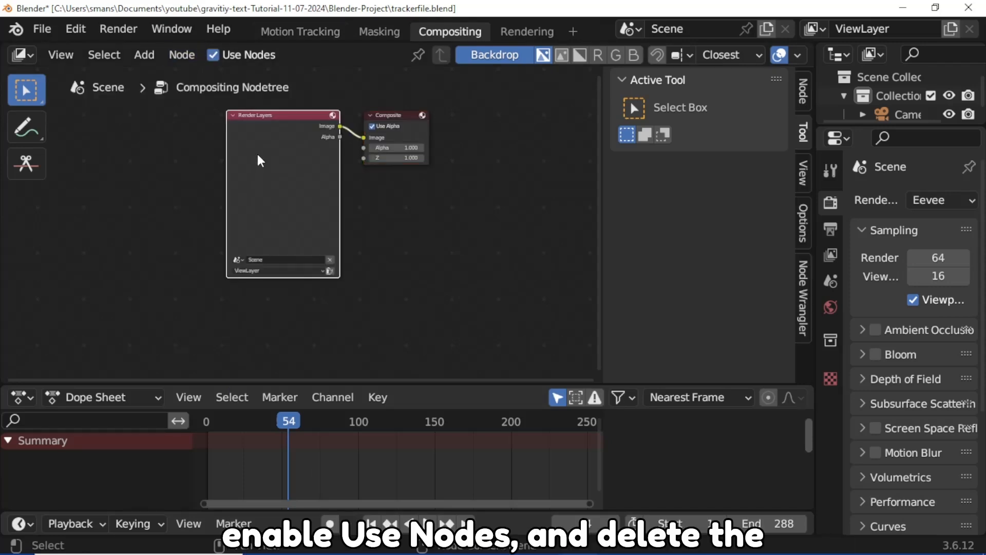
key(x)
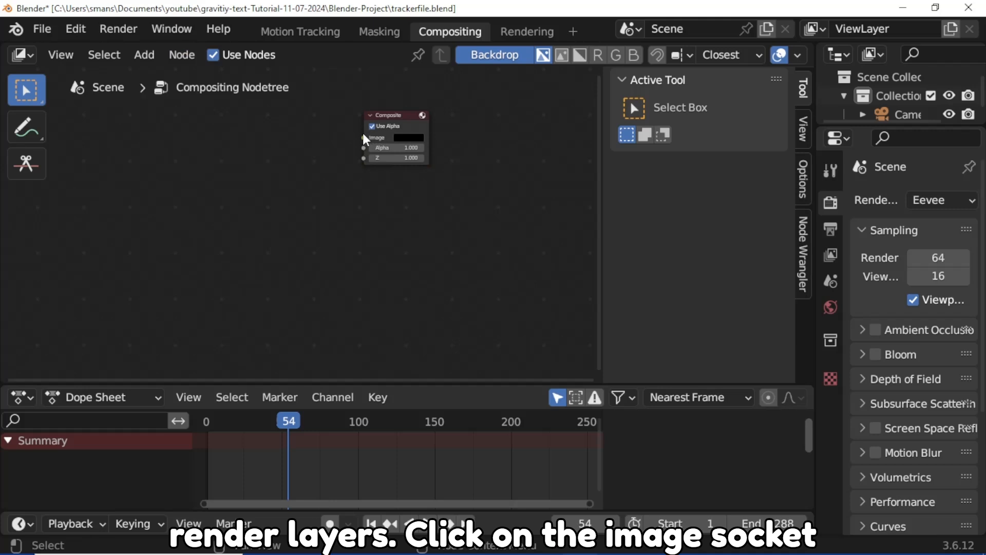
- Add a Movie Clip node linked to the Composite node's Image input
drag(363, 137, 269, 125)
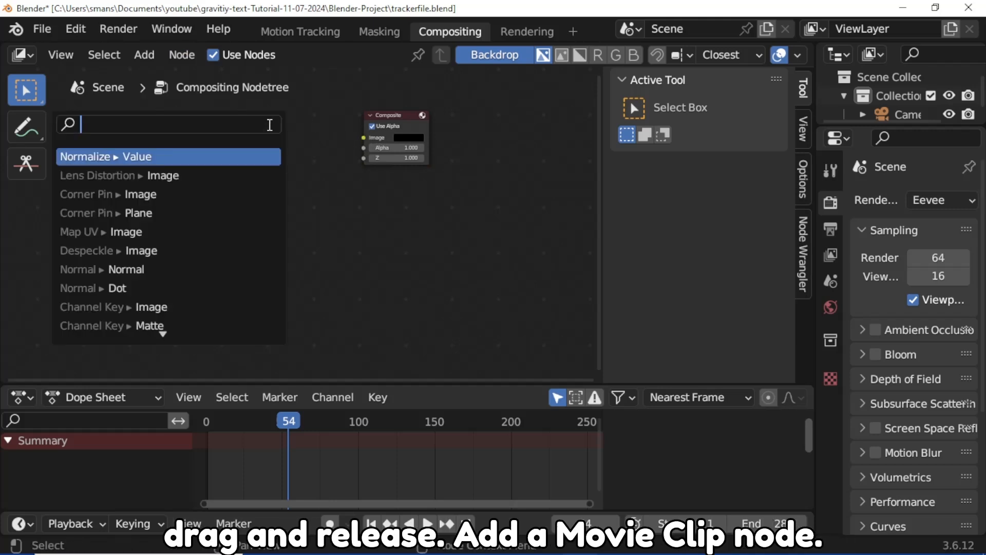
text(m)
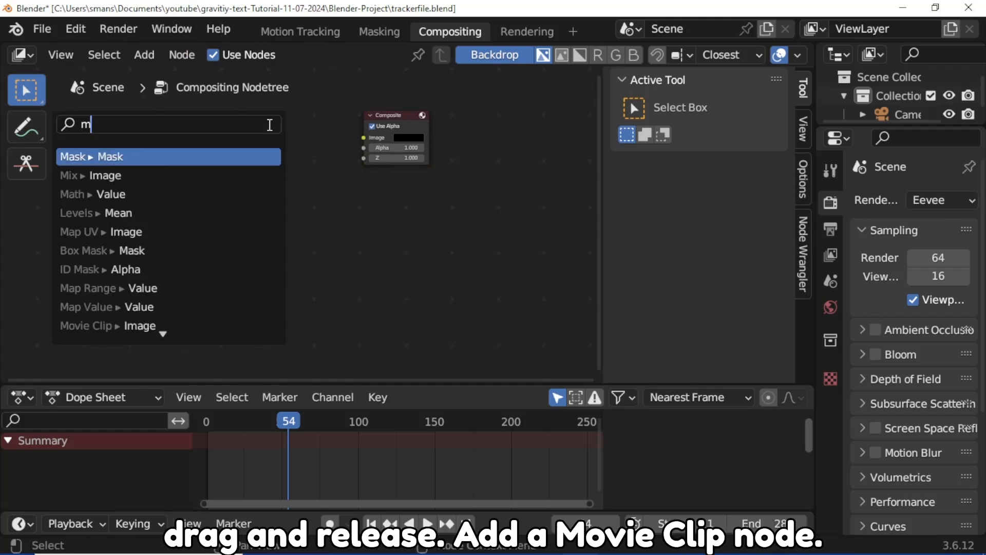
text(ov)
key(Return)
click(248, 125)
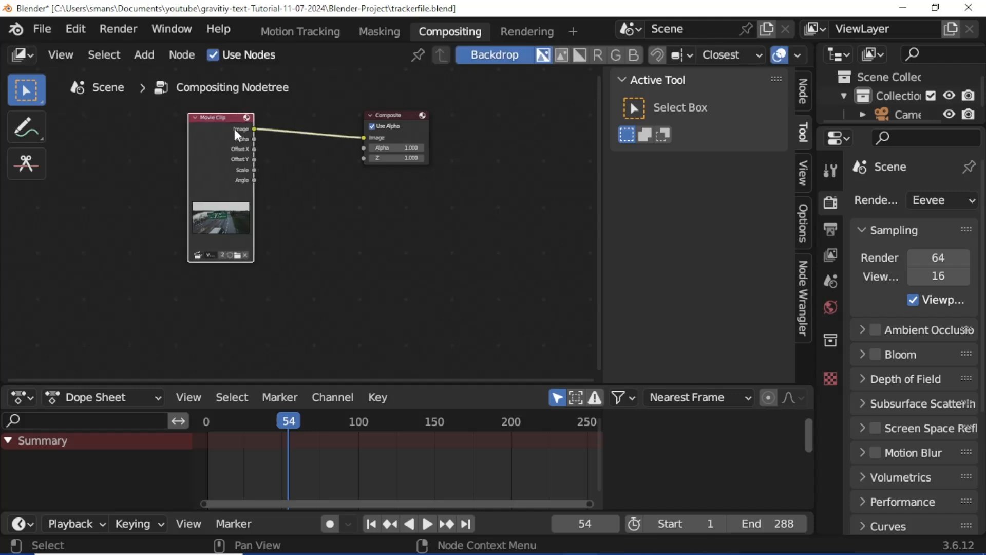
- Attach a Viewer node to the Movie Clip's Image output and spread the nodes apart to make room between them
drag(235, 128, 203, 122)
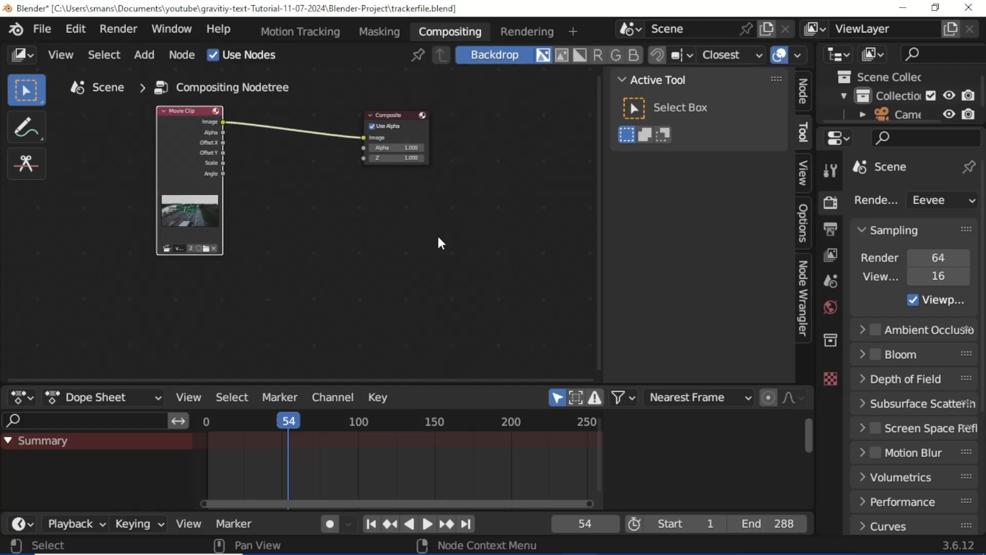
ctrl+shift+click(192, 134)
drag(279, 116, 533, 205)
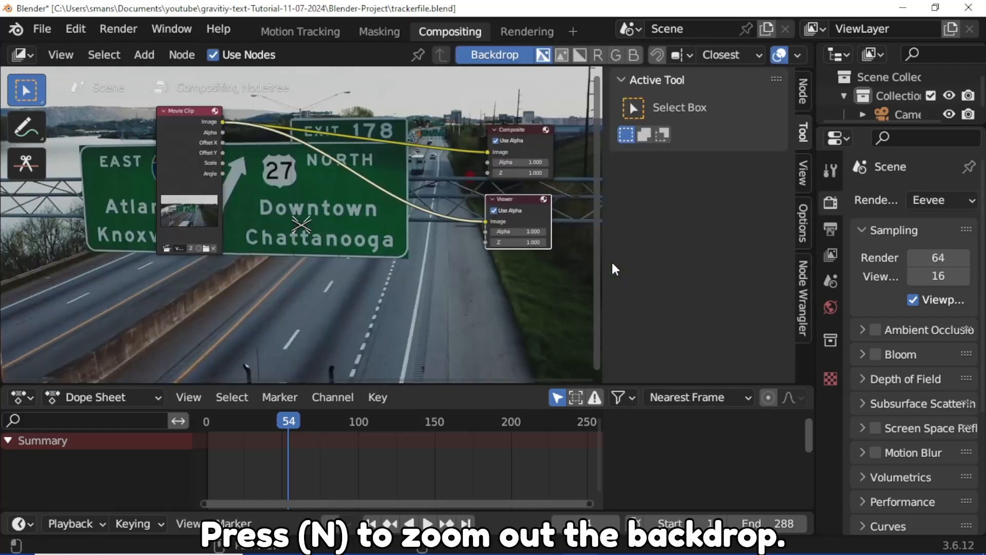
- Reduce the compositor backdrop's zoom to 0.23 so the preview fits between the nodes
click(799, 96)
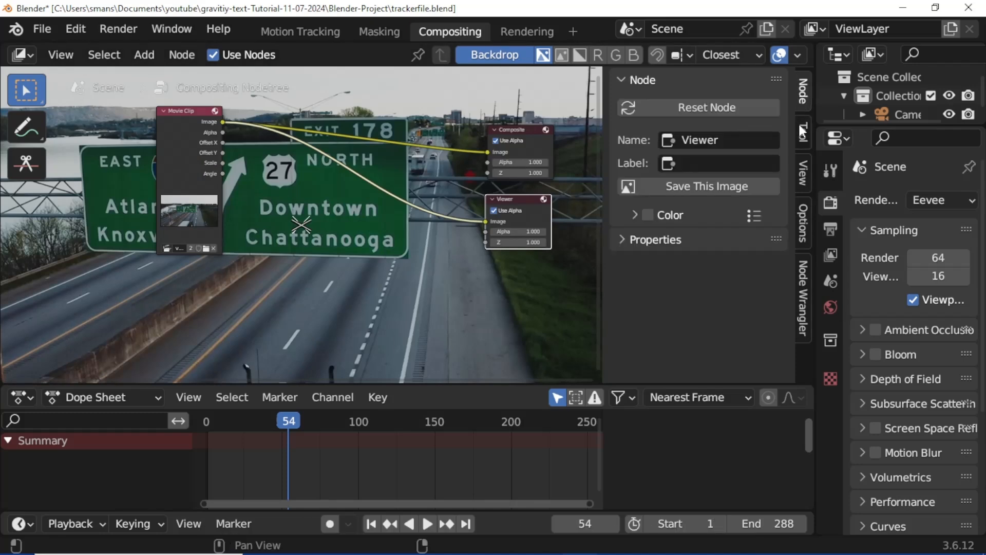
click(801, 172)
drag(739, 128, 663, 128)
scroll(383, 176, up, 3)
click(380, 176)
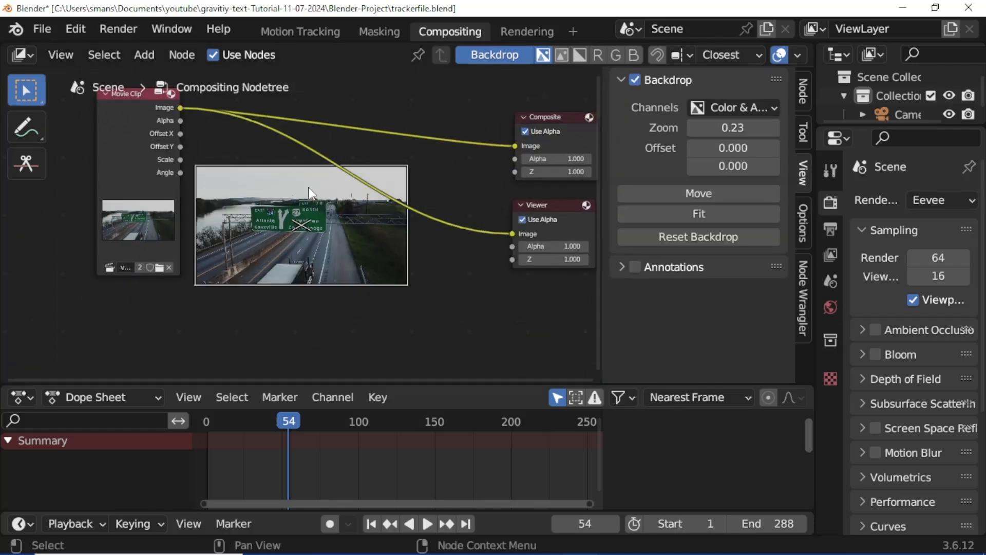
- Add a Plane Track Deform node in the space between the Movie Clip and Viewer nodes
key(shift+a)
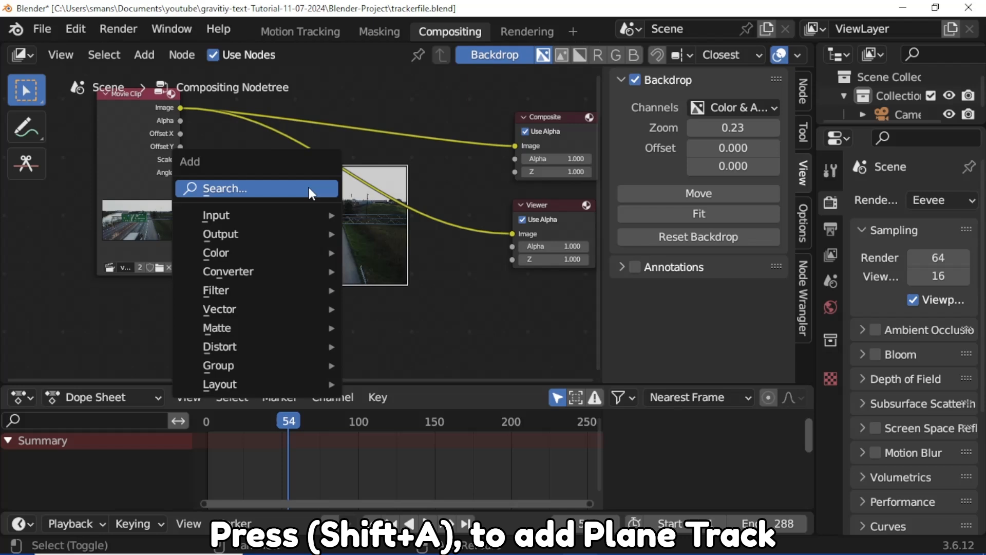
click(310, 187)
text(pan)
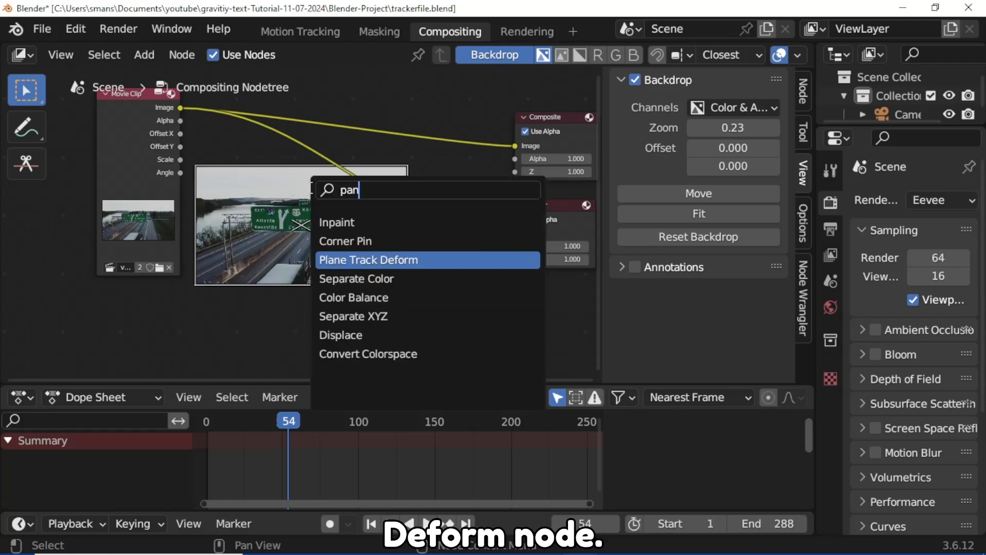
key(Return)
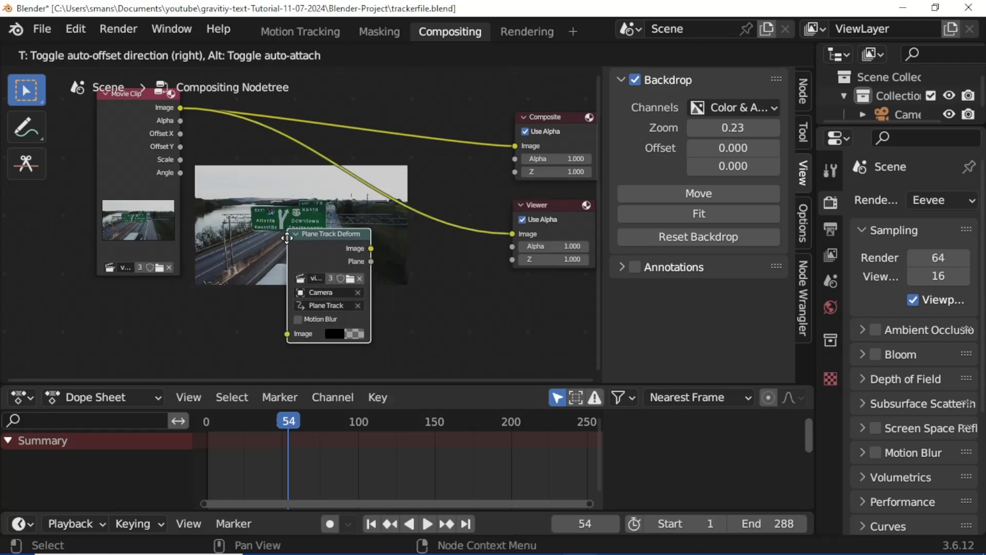
click(288, 238)
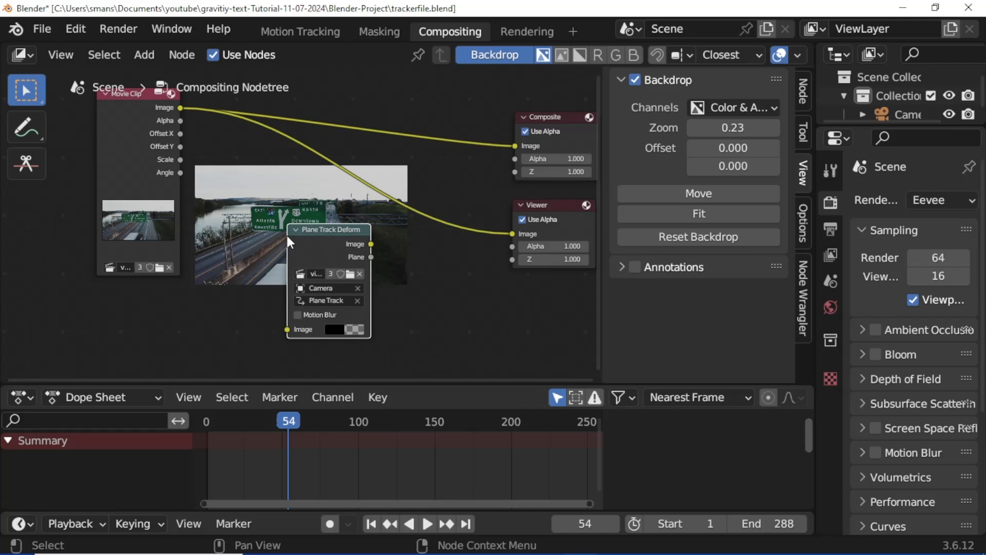
- Preview the Plane Track Deform output through the Viewer and reposition the node just beside the Movie Clip node
ctrl+shift+click(315, 251)
key(g)
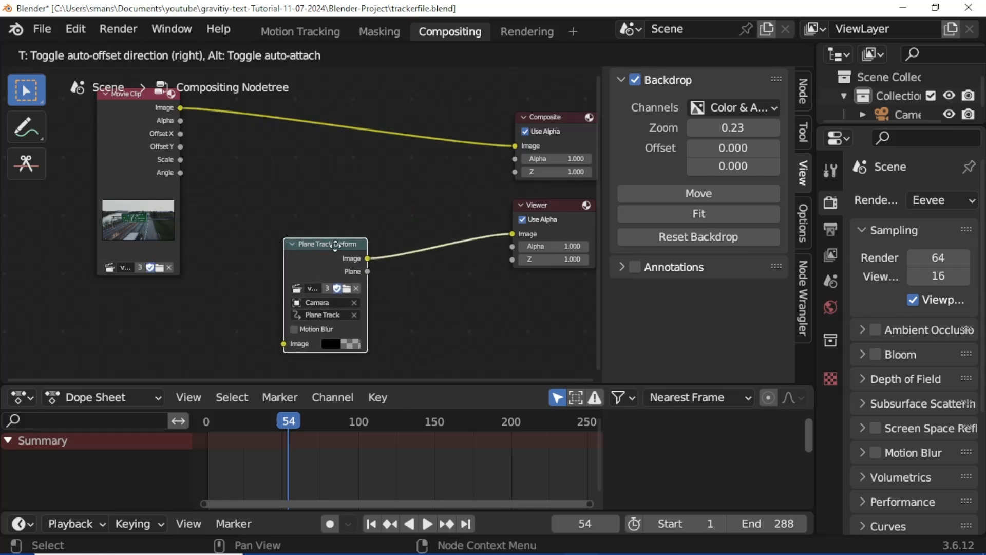
click(316, 214)
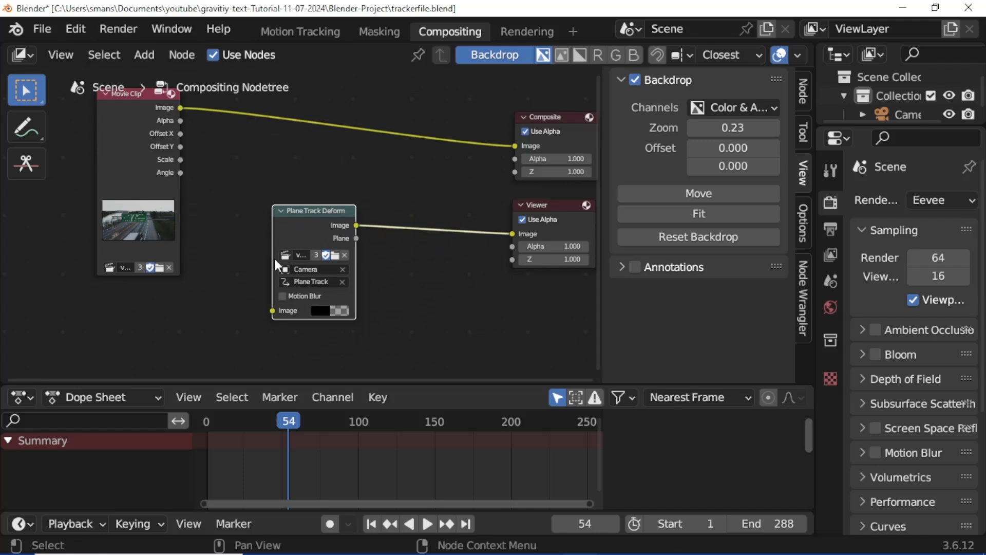
key(ctrl+z)
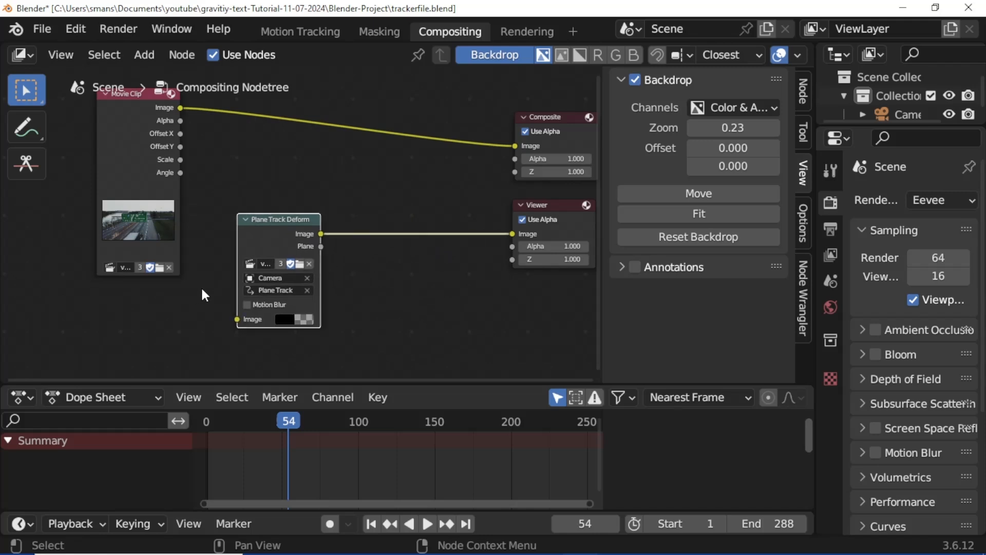
- Insert an Alpha Over node on the link between the Movie Clip and Composite nodes
key(shift+a)
text(al)
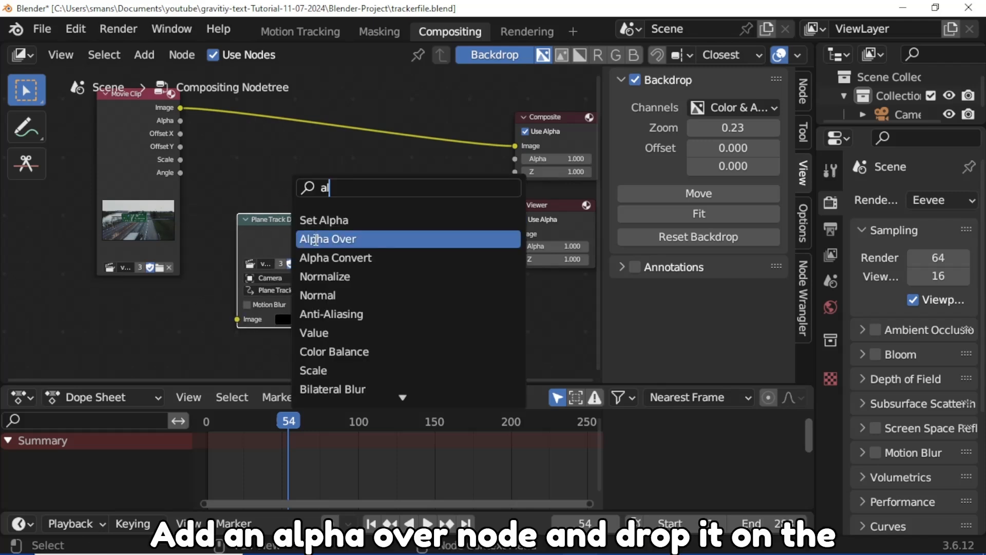
key(Return)
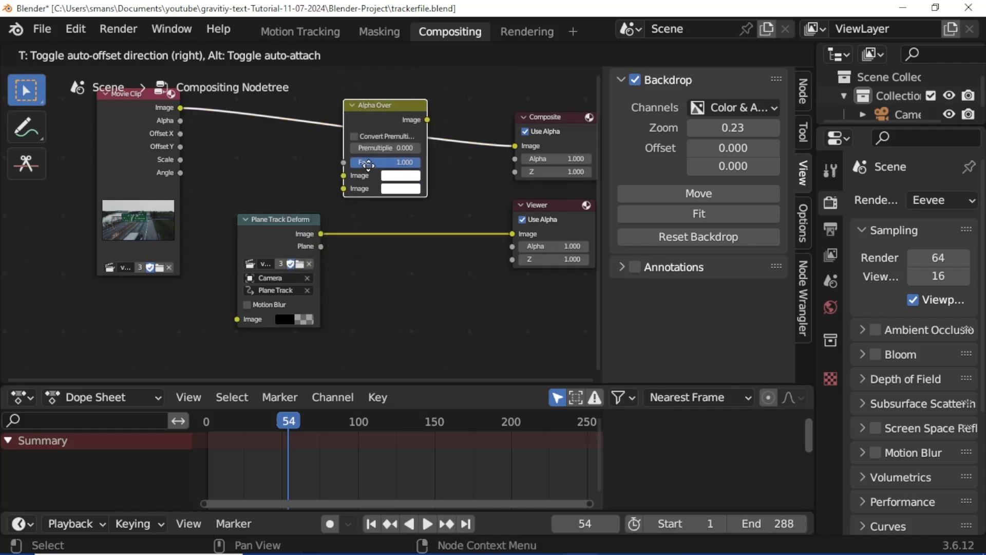
click(368, 167)
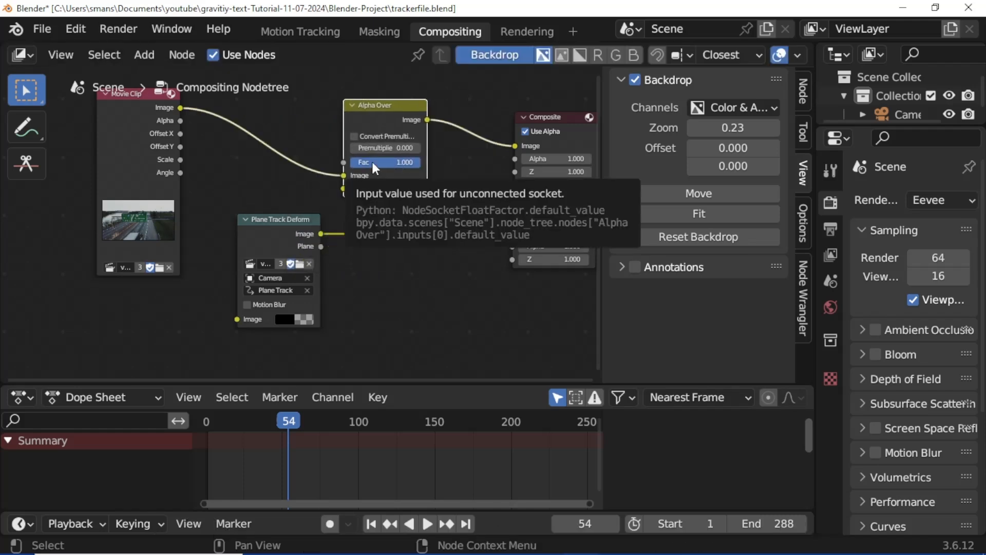
- Route Alpha Over's output to the Viewer and link Plane Track Deform's Image output to Alpha Over's second Image input
ctrl+shift+click(396, 118)
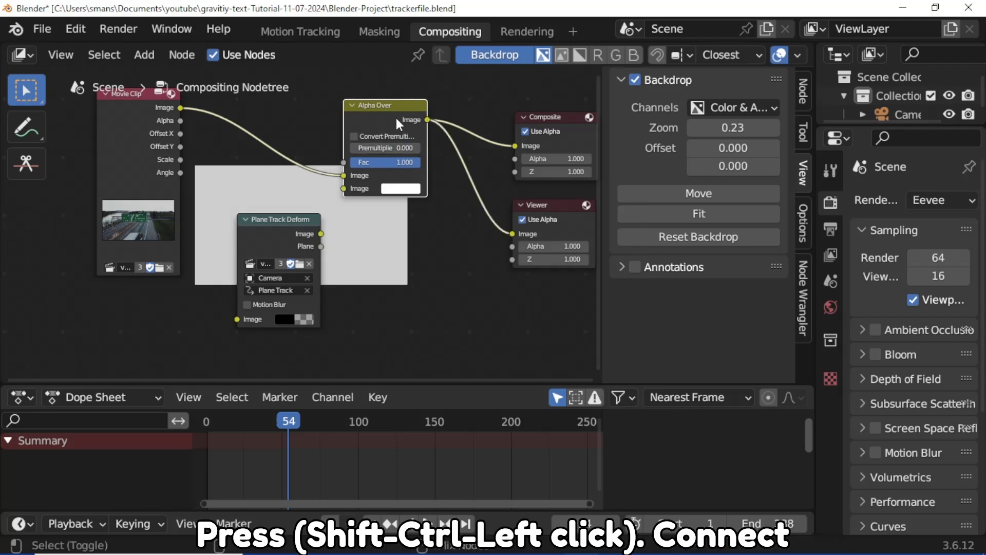
drag(321, 234, 344, 189)
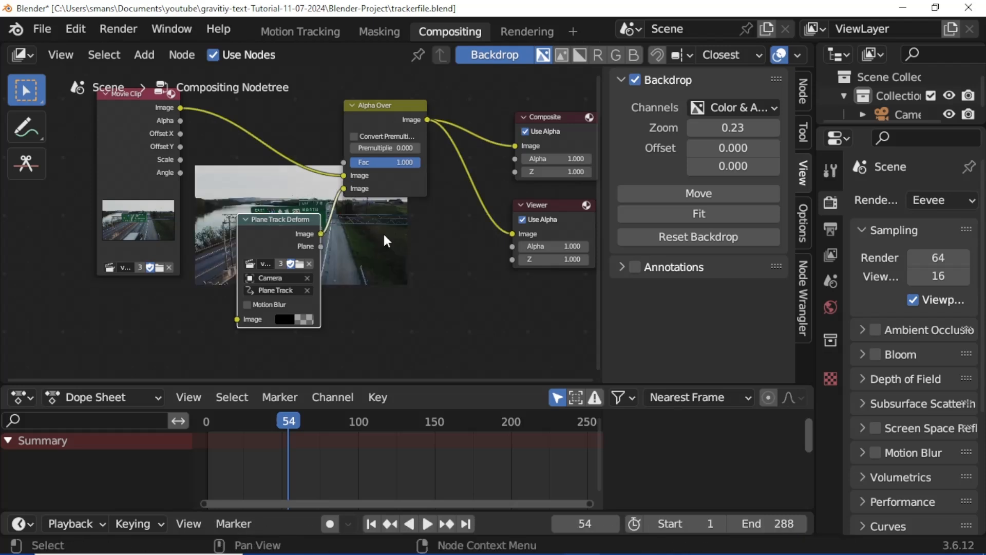
- Add an image sequence starting at 0001.exr from the Gravitiy text Animation folder and place its node below the Movie Clip
alt+drag(361, 272, 535, 193)
key(n)
click(145, 56)
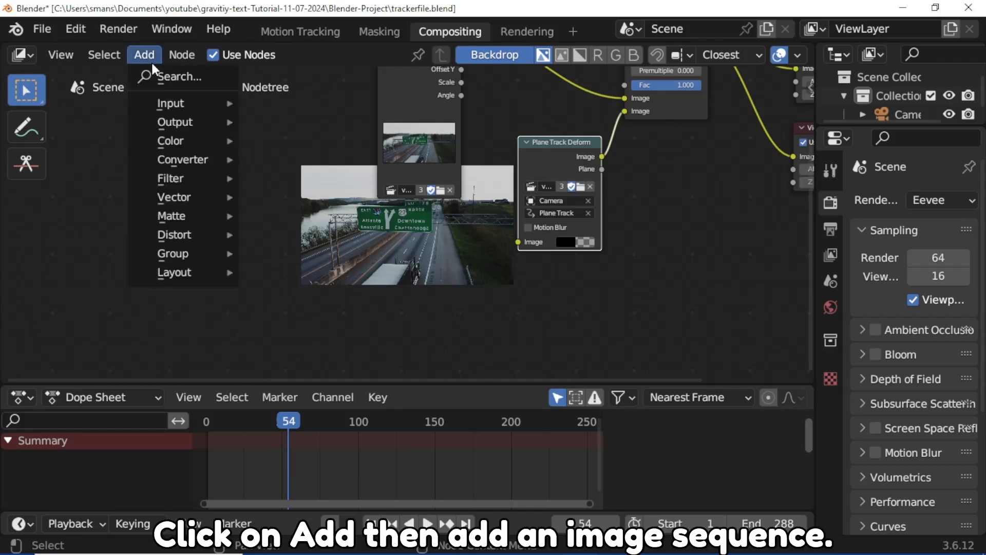
mouse_move(175, 97)
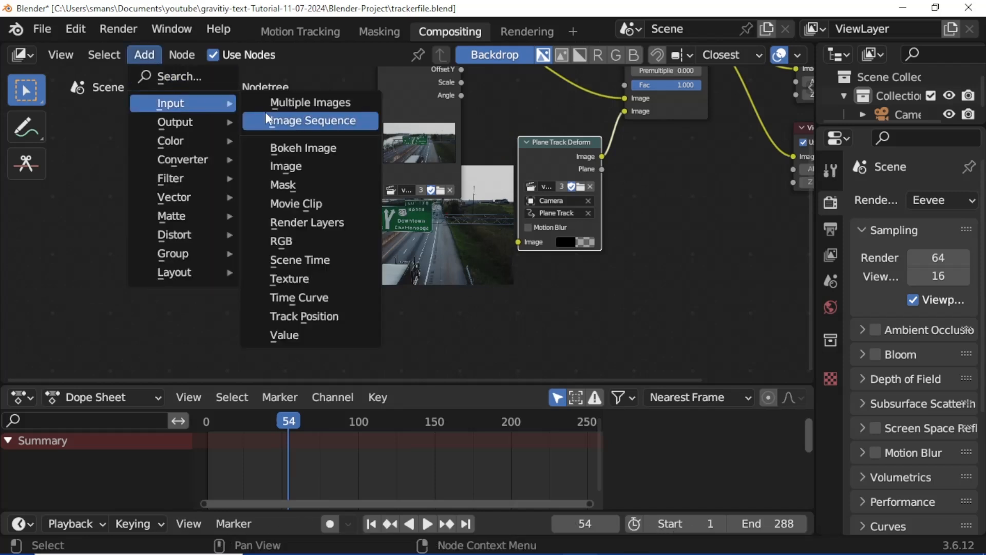
click(278, 121)
click(321, 184)
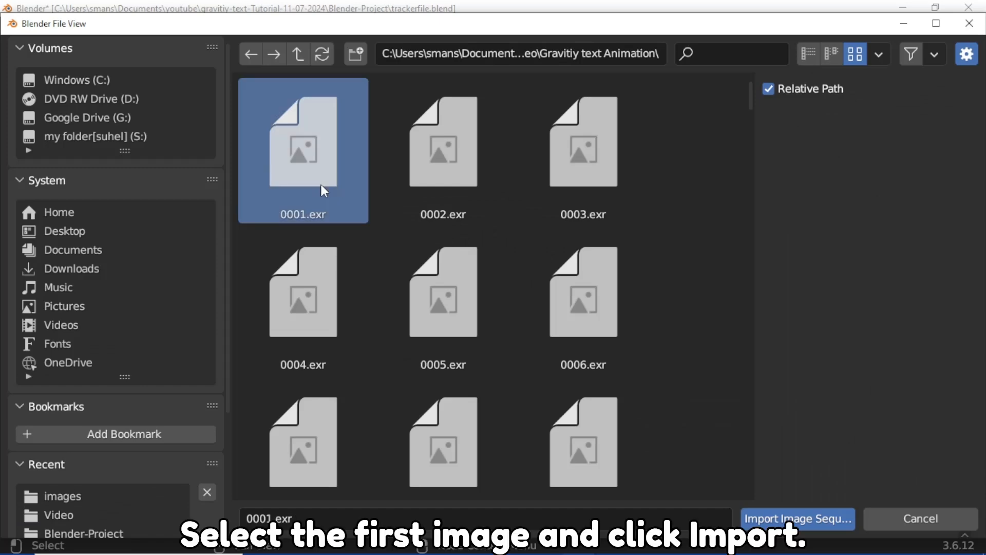
click(798, 518)
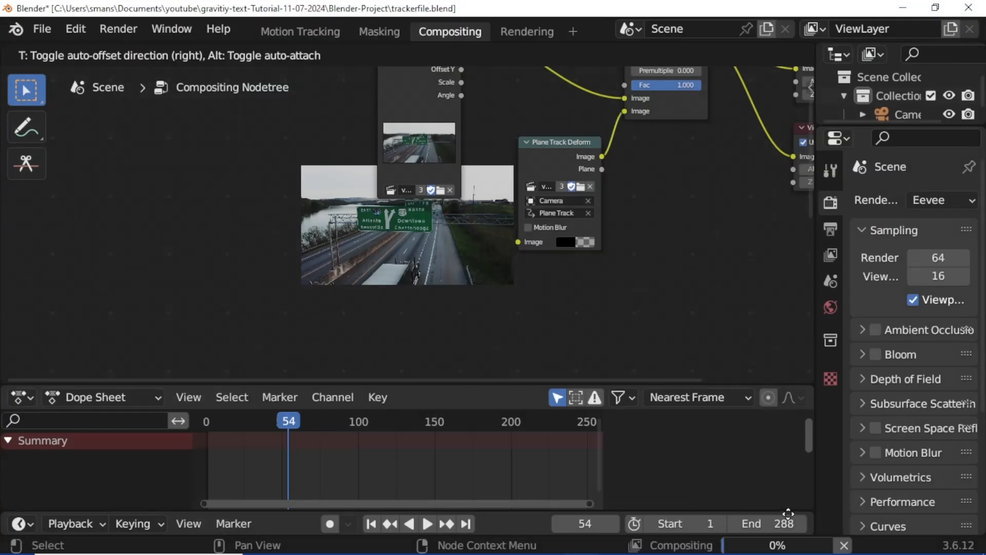
click(360, 248)
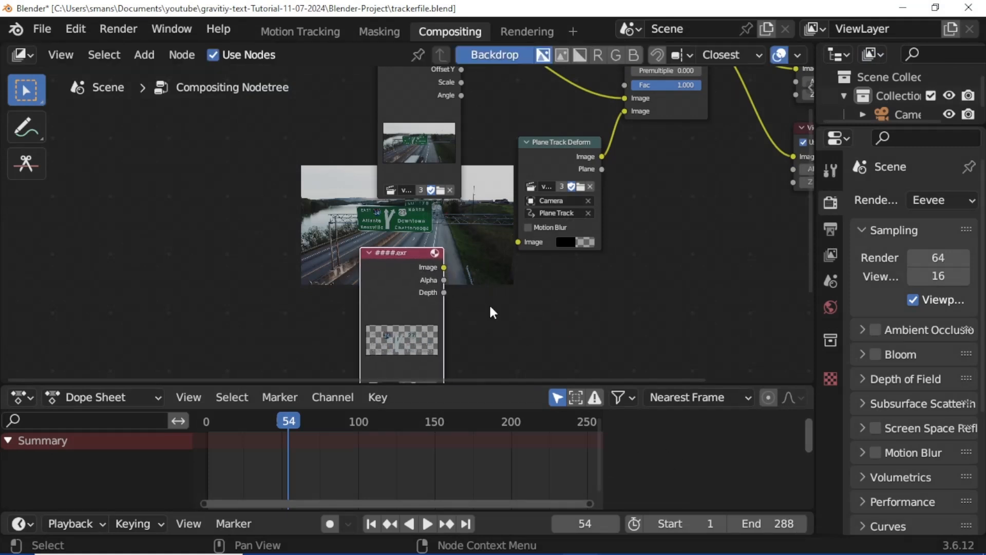
- Connect the EXR sequence's Image output to the Plane Track Deform node's Image input
alt+drag(489, 303, 436, 209)
drag(360, 192, 357, 167)
middle_drag(470, 211, 475, 307)
scroll(475, 307, up, 2)
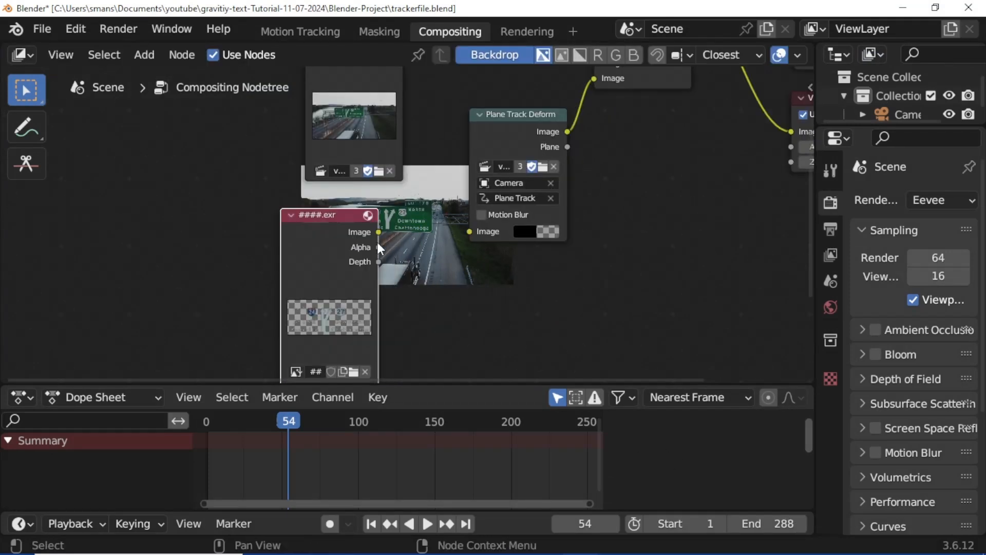
drag(379, 232, 402, 218)
drag(472, 230, 472, 232)
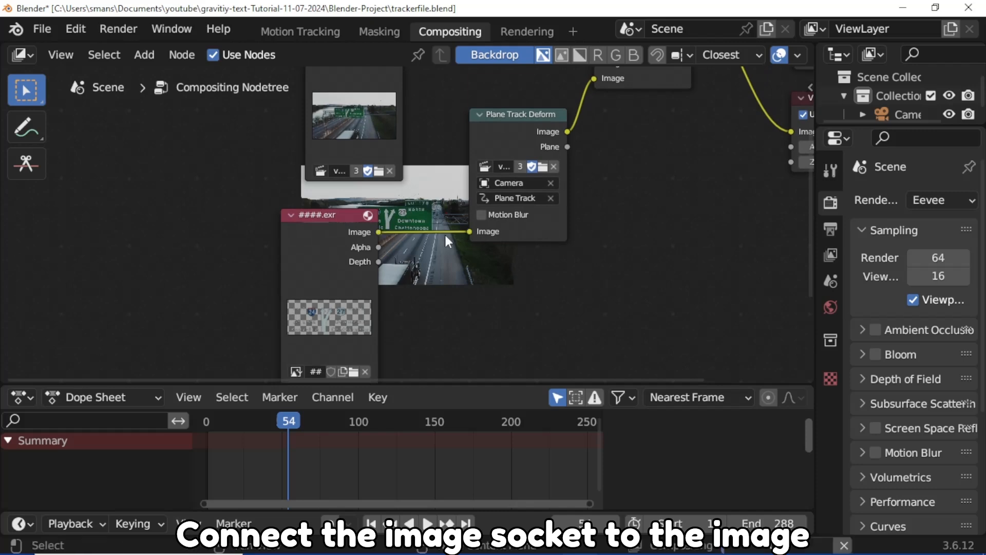
- Move the EXR sequence node farther from Plane Track Deform and insert a Scale node on the link between them
drag(329, 230, 151, 264)
scroll(302, 276, down, 1)
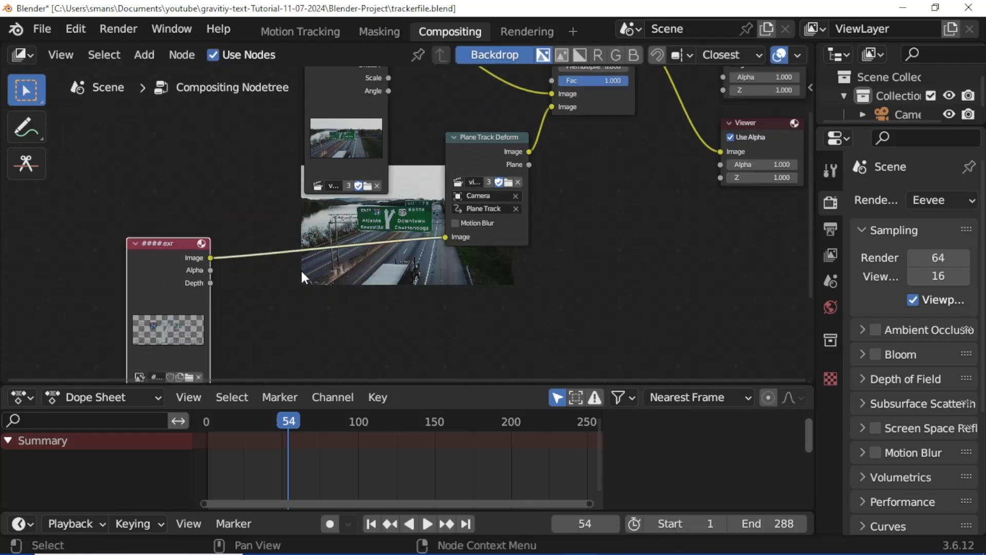
key(shift+a)
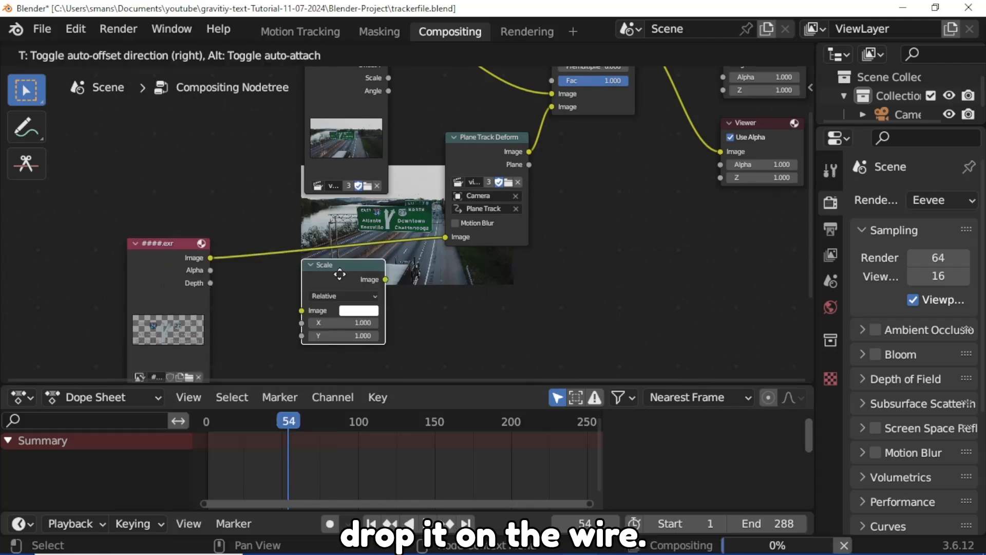
click(301, 247)
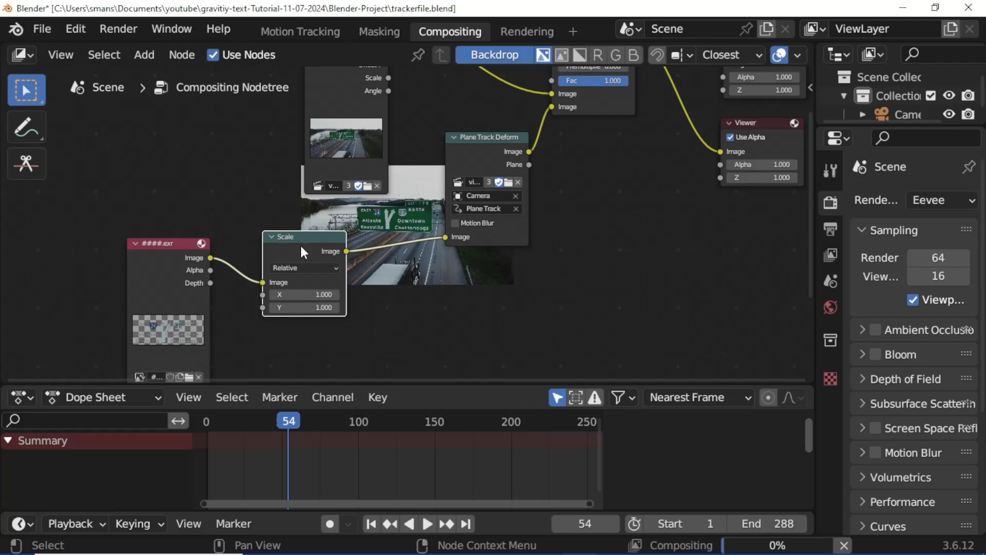
- Insert an RGB Curves node on the link between the Scale and Plane Track Deform nodes
key(n)
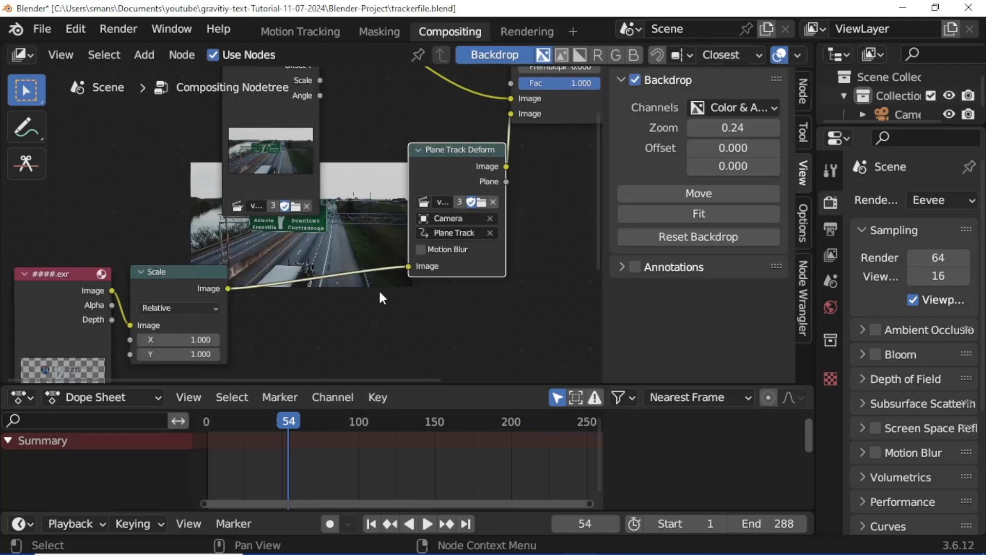
key(shift+a)
text(c)
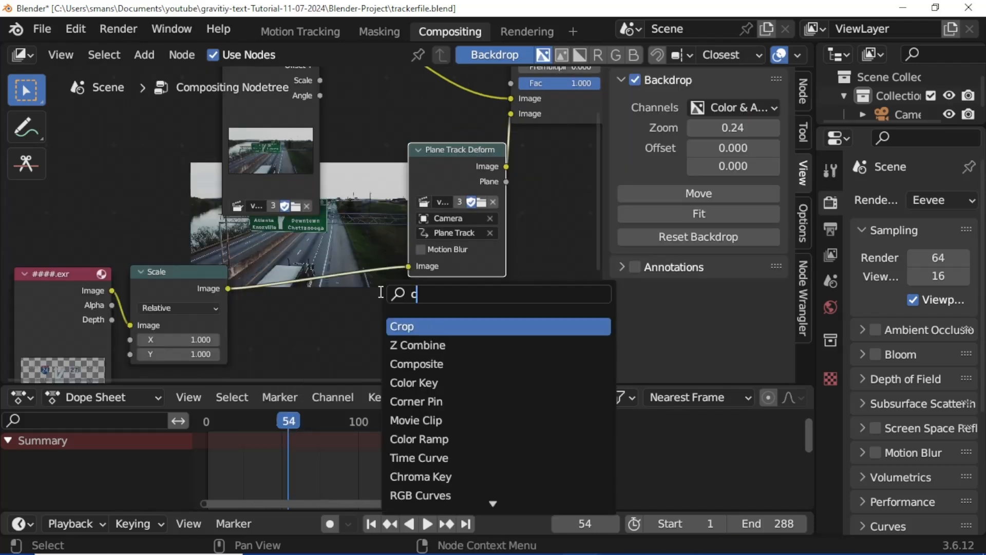
click(421, 495)
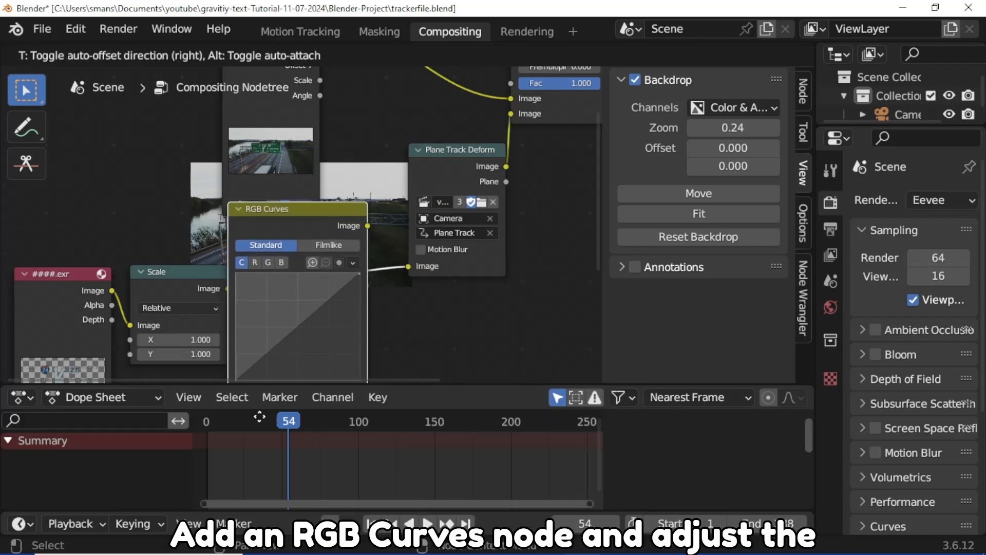
click(275, 434)
- Darken the RGB Curves with a midpoint at about 0.5, 0.4, and shift the node slightly closer to the Scale node
drag(410, 385, 409, 511)
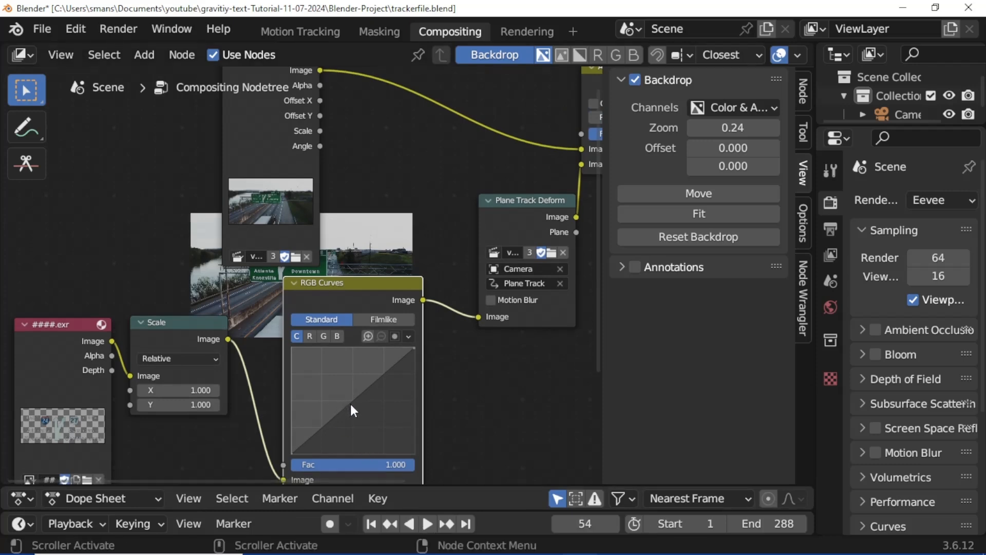
drag(350, 402, 356, 406)
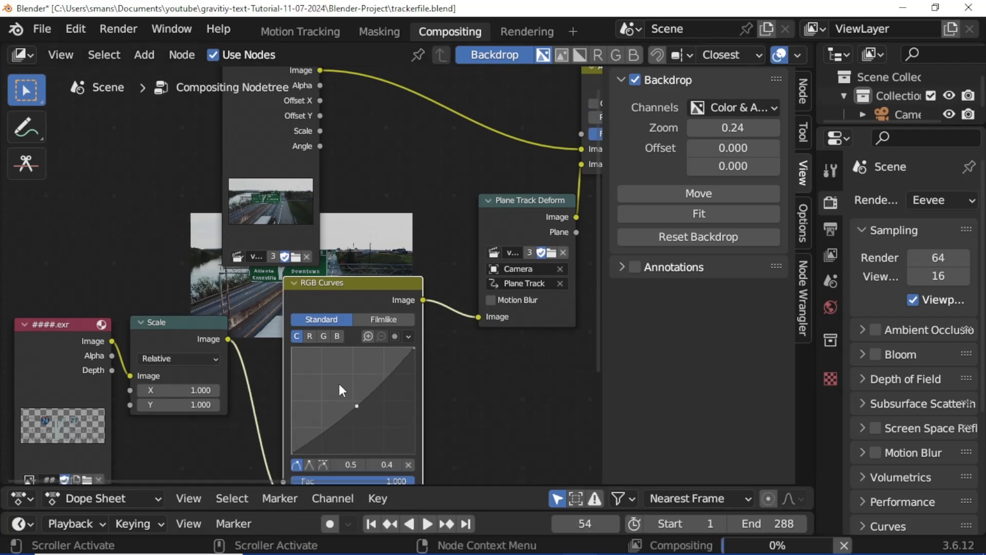
drag(340, 284, 305, 310)
- Insert a Blur node on the link between the RGB Curves and Plane Track Deform nodes
key(shift+a)
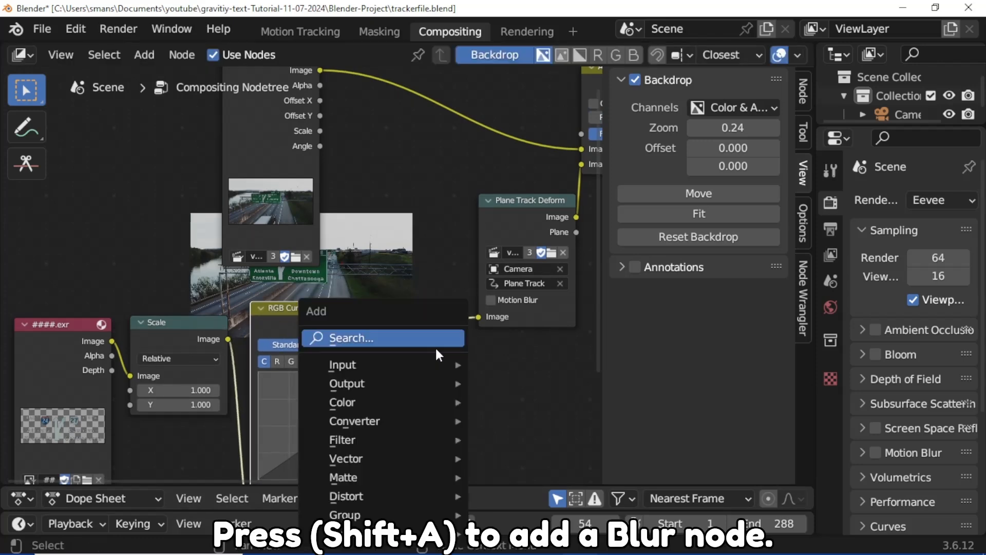
click(435, 338)
text(b)
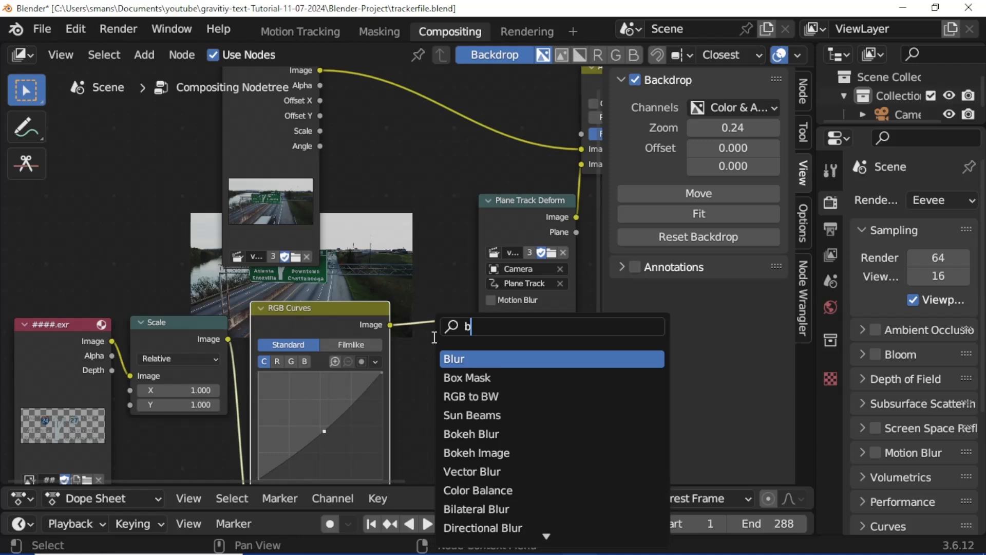
key(Return)
click(444, 341)
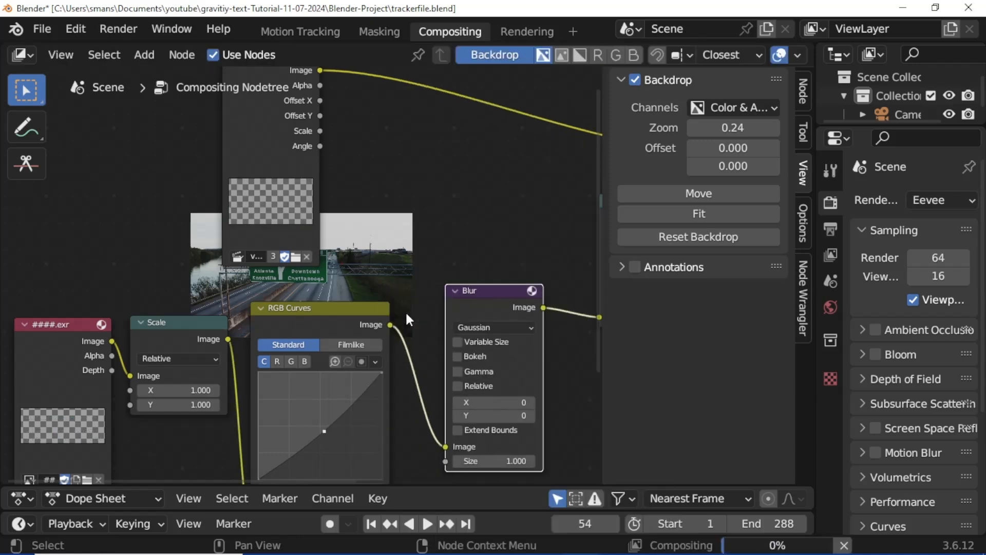
- Set the Blur node's X and Y values to 1 and enable Bokeh
drag(506, 403, 506, 415)
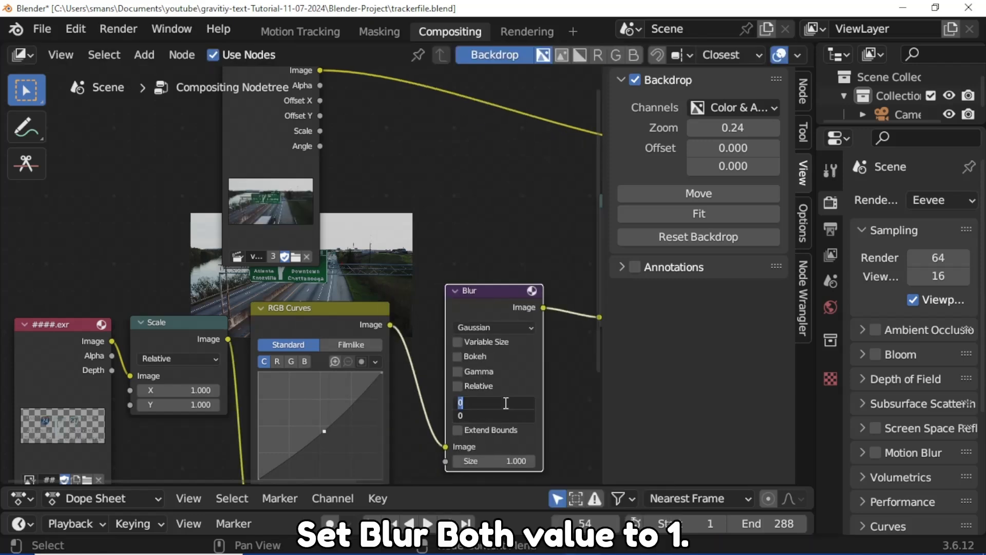
text(1)
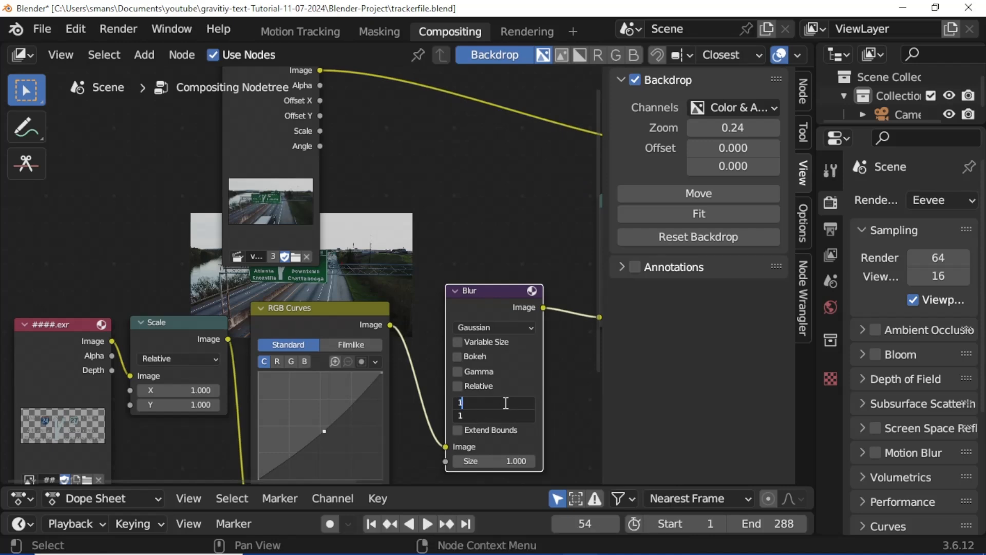
key(Return)
click(456, 357)
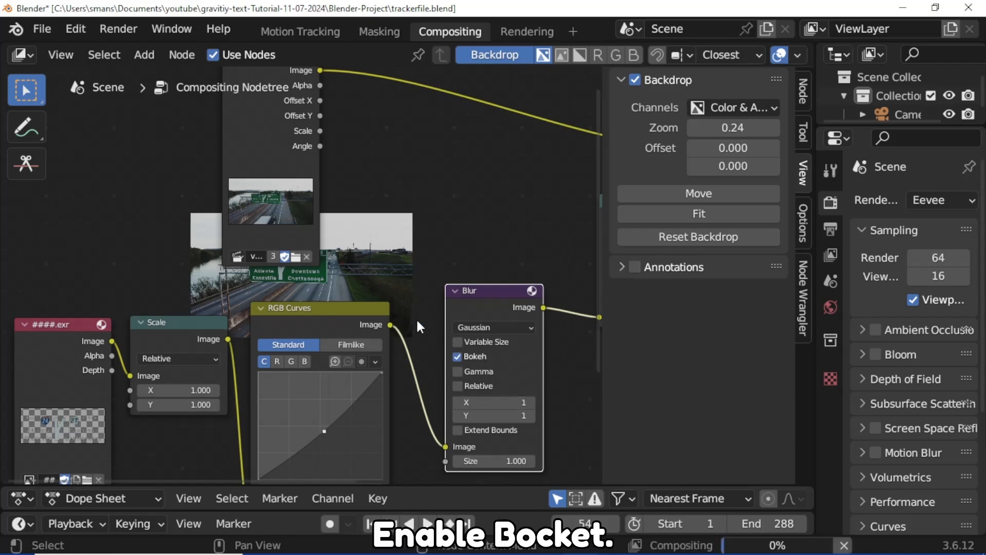
- Move the Movie Clip node higher in the node tree and shift the Blur node slightly closer to the RGB Curves node
scroll(416, 318, down, 3)
scroll(417, 321, up, 1)
drag(331, 172, 331, 128)
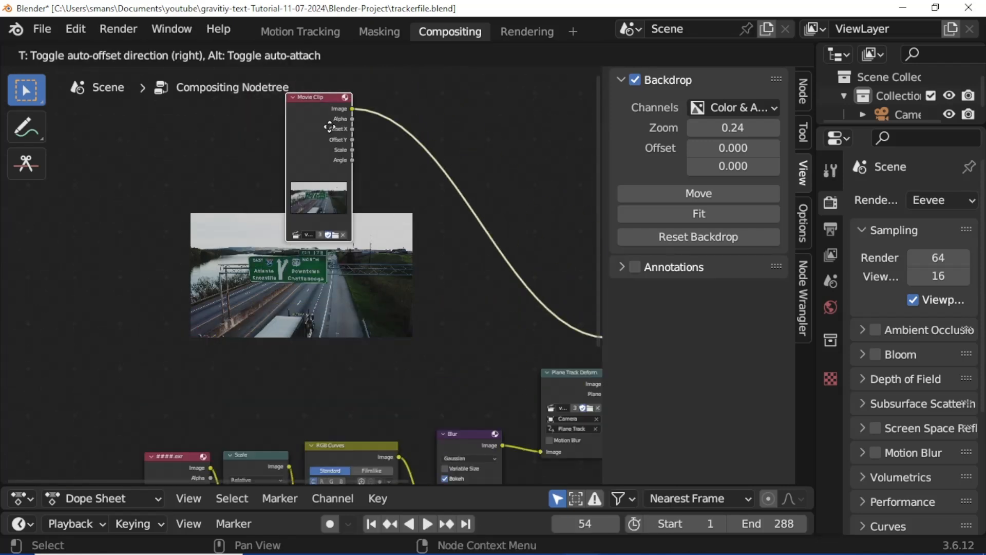
alt+drag(491, 358, 424, 245)
scroll(417, 275, up, 3)
drag(405, 334, 383, 334)
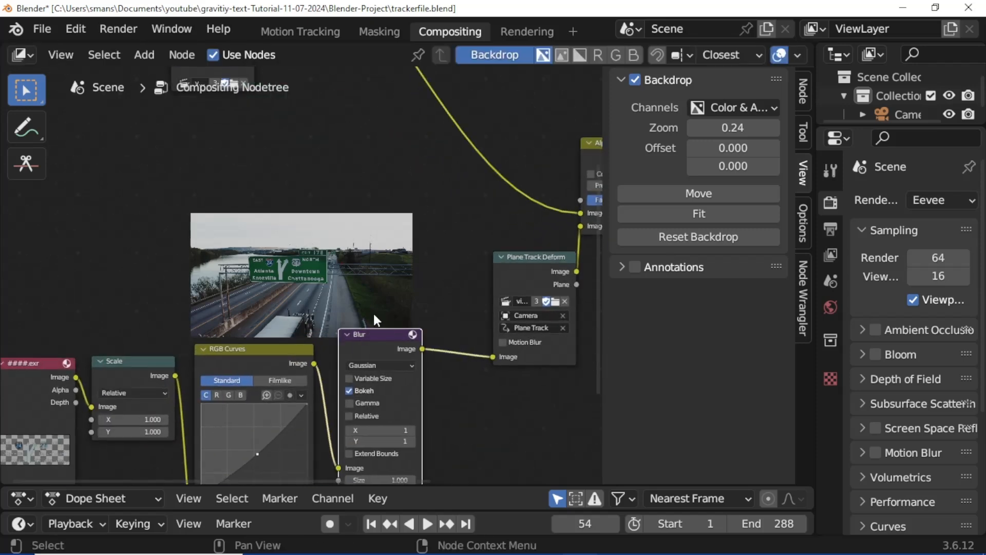
- Add an Alpha Over node and place it just above the Blur node
key(shift+a)
click(382, 285)
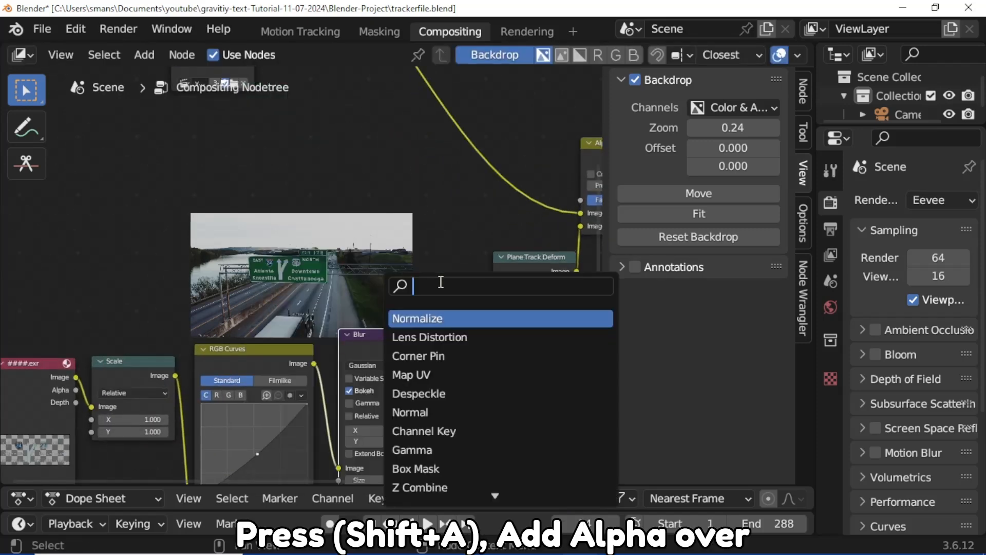
text(al)
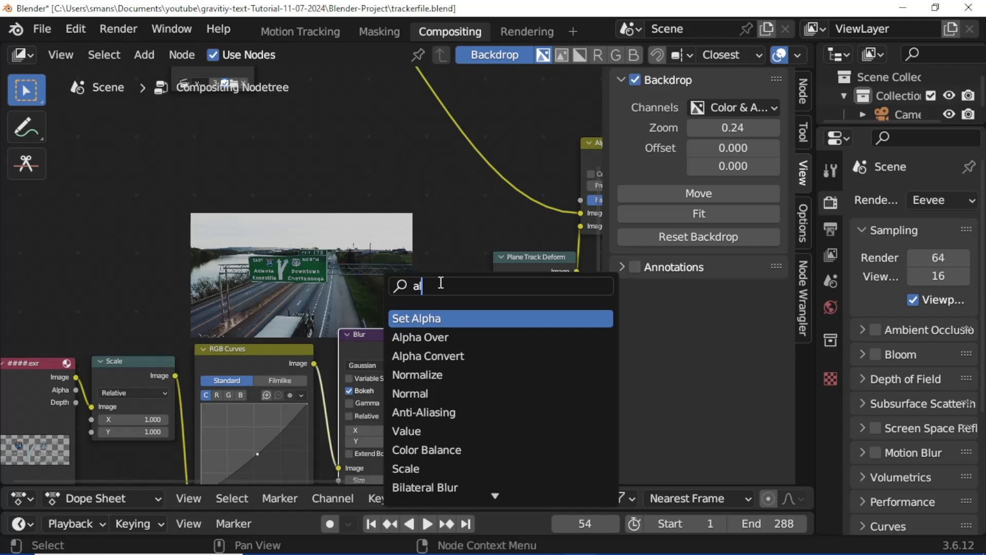
click(420, 337)
click(365, 226)
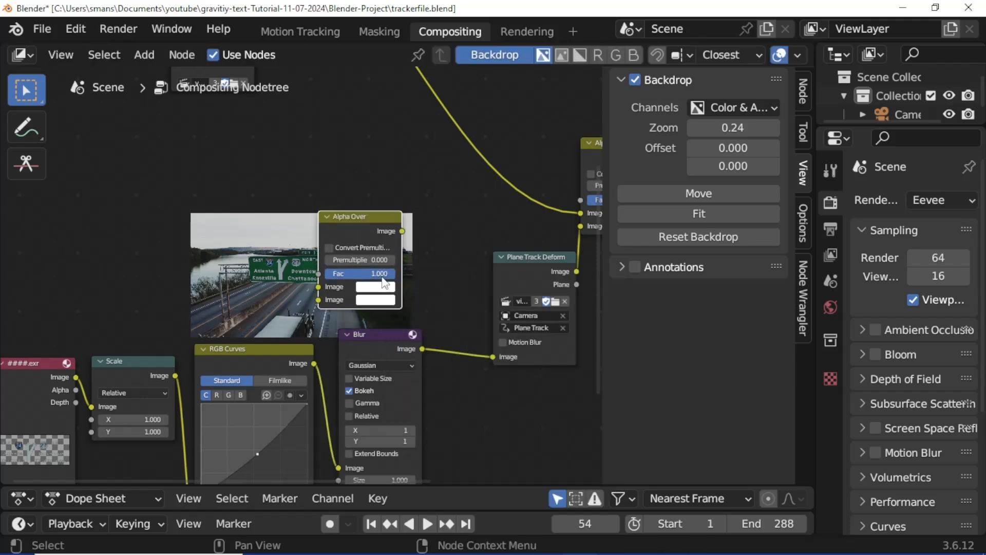
- Link Blur into the Alpha Over's second Image input and its output to Plane Track Deform, arranging the nodes in a row
drag(363, 222, 501, 356)
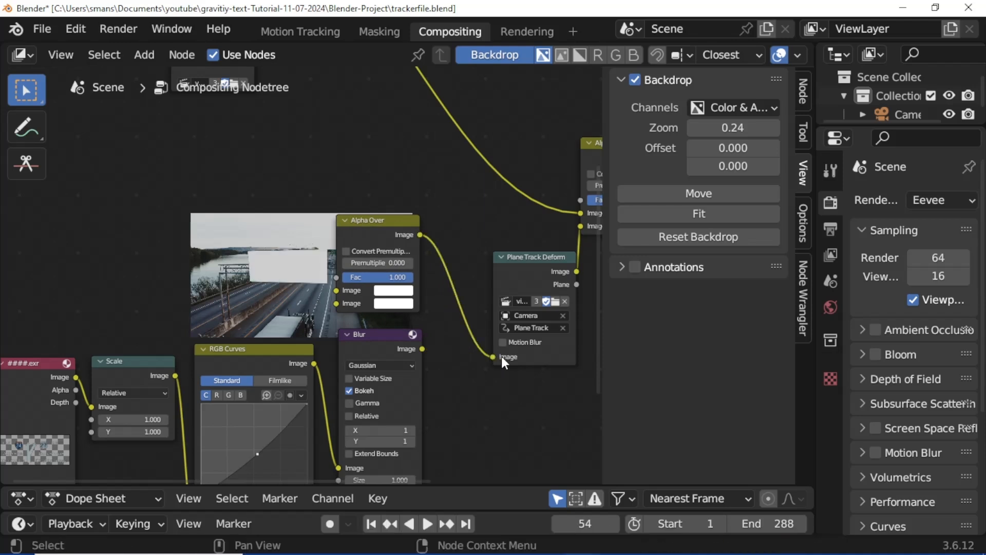
drag(402, 341, 334, 303)
drag(363, 223, 424, 260)
drag(240, 360, 219, 371)
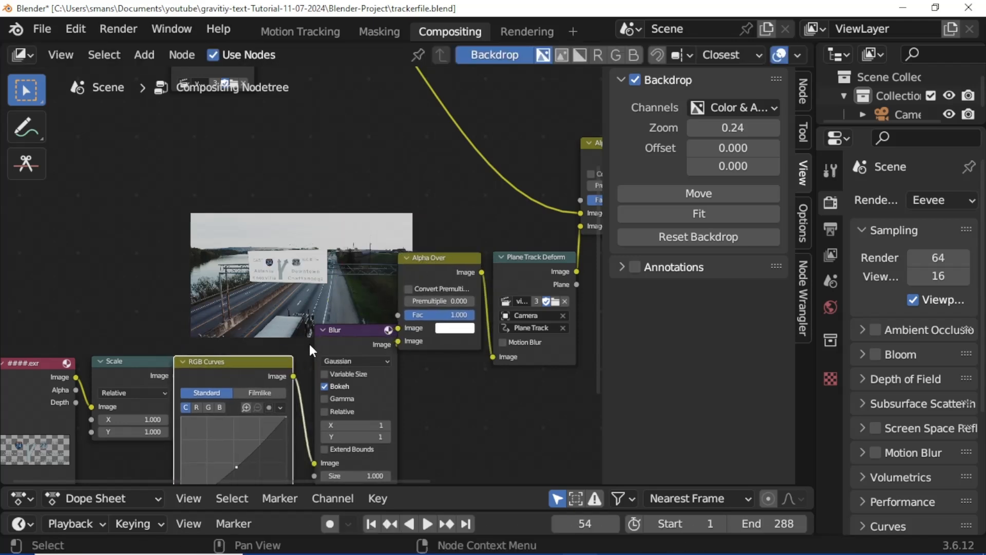
drag(332, 334, 310, 345)
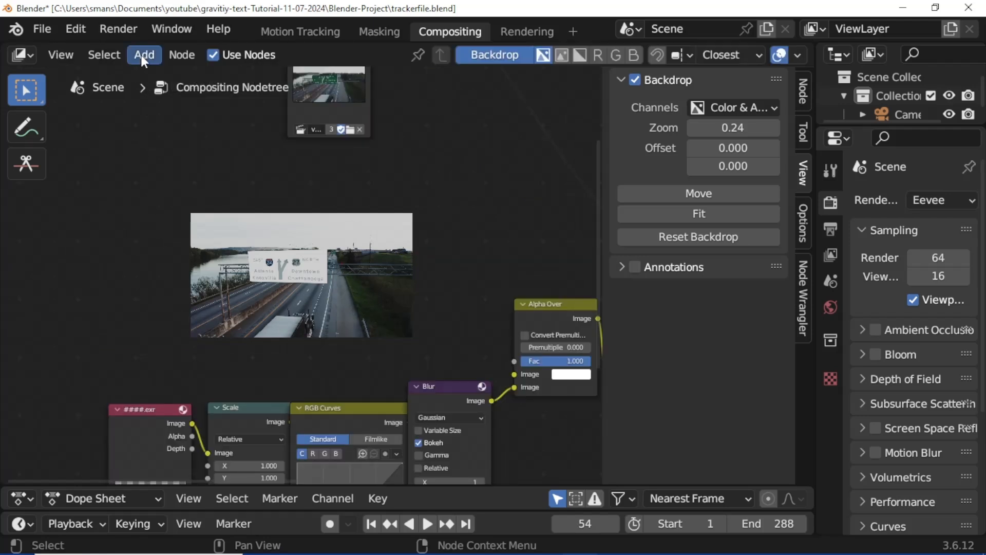
- Add an Image input node above the image sequence and Scale nodes
click(140, 54)
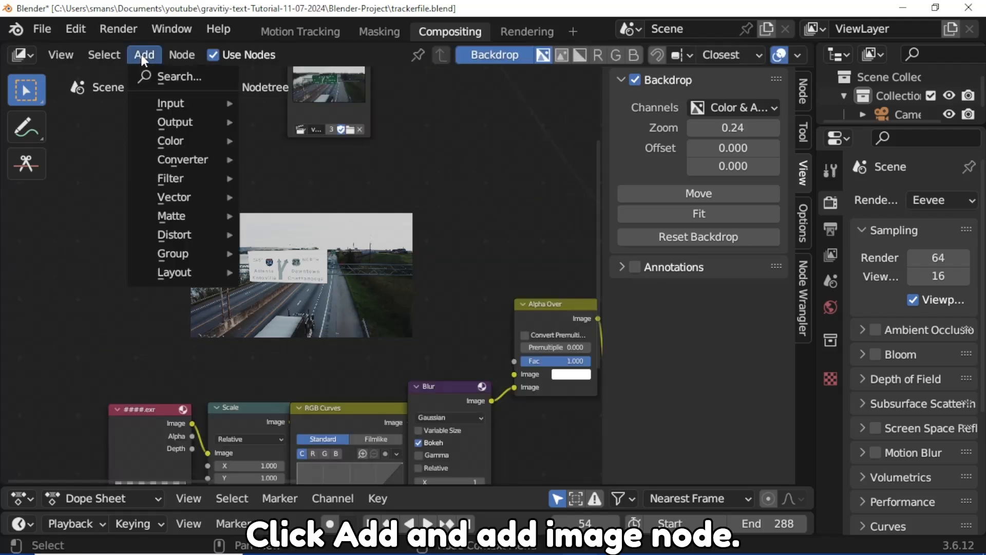
mouse_move(168, 105)
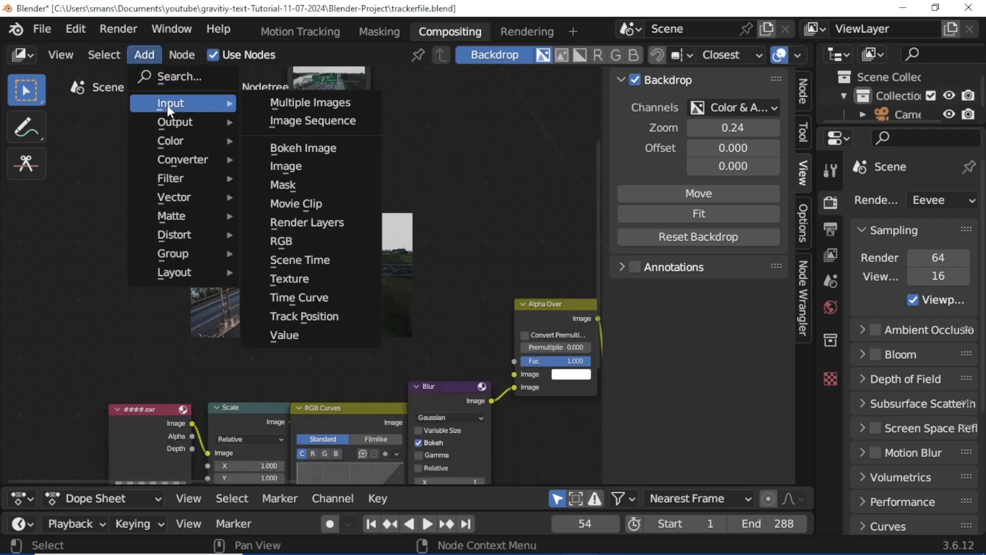
click(284, 165)
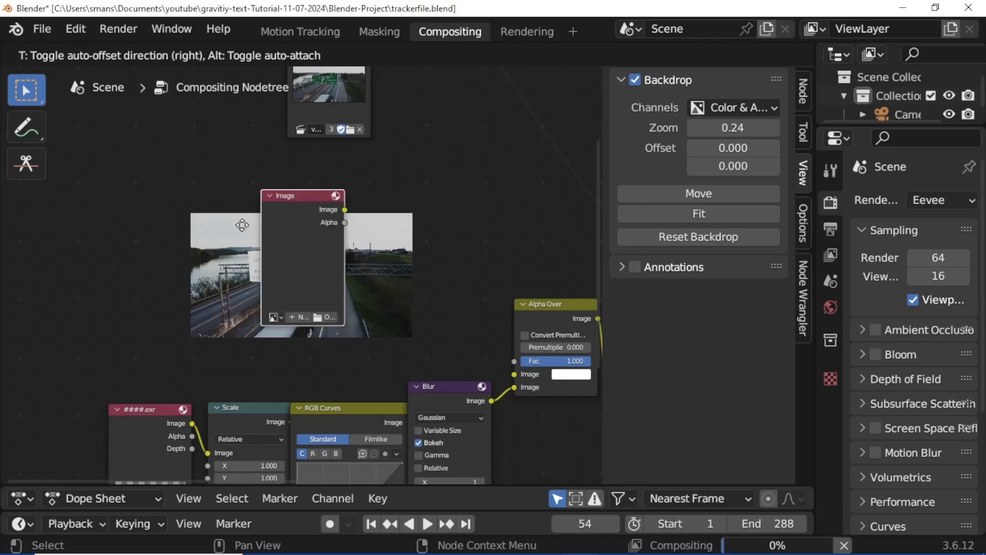
click(193, 227)
- Load Board_Img_remove.png from the images folder into the Image node and connect it to the Alpha Over's first Image input
click(258, 354)
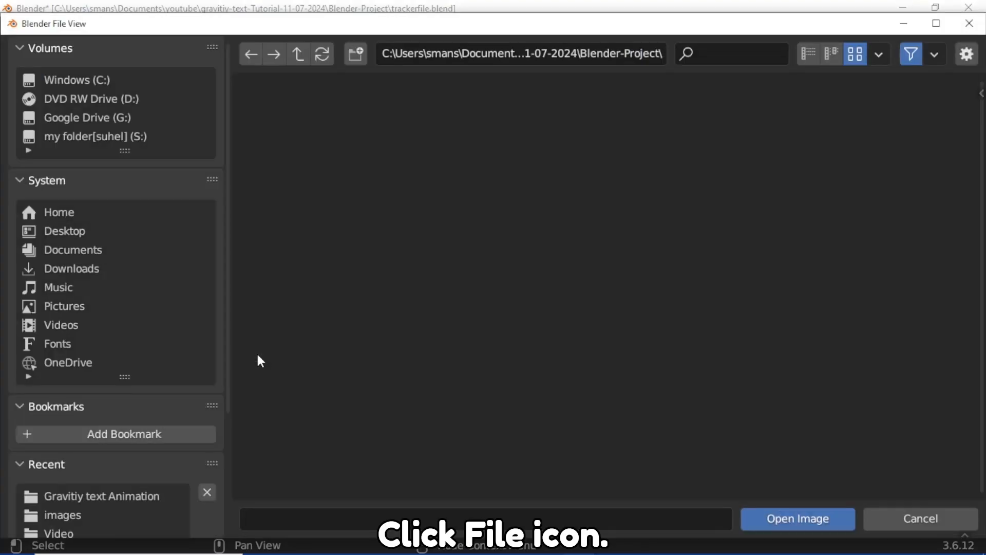
click(76, 515)
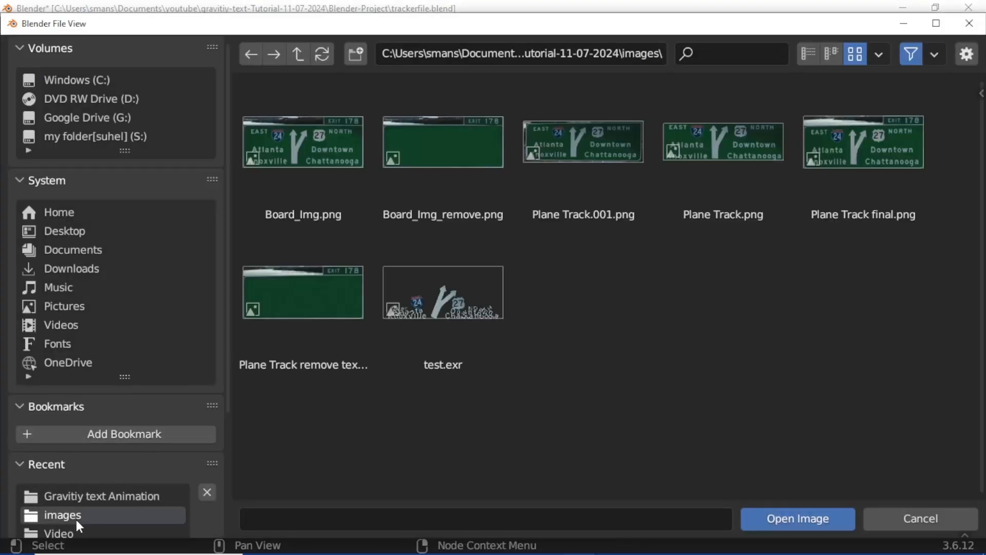
click(460, 200)
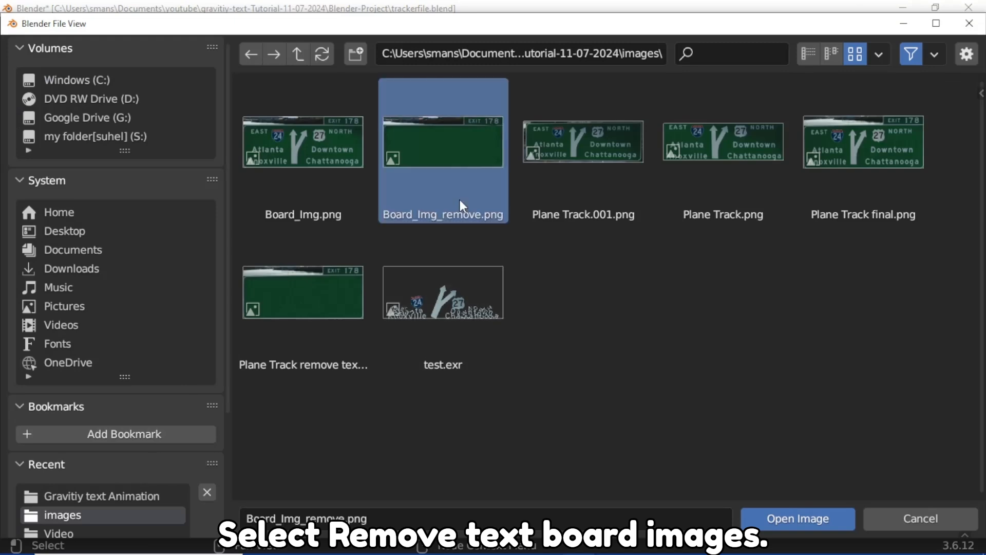
click(748, 516)
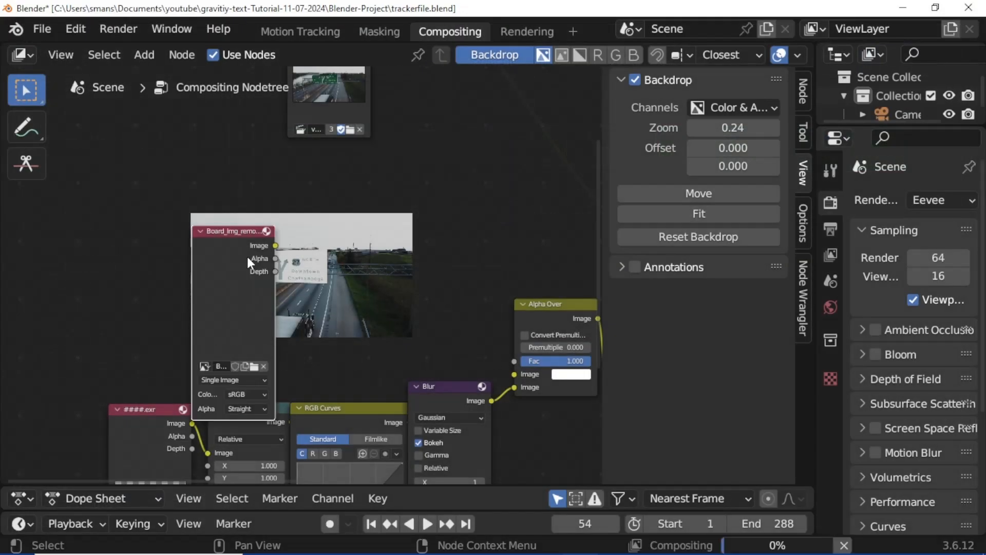
click(159, 211)
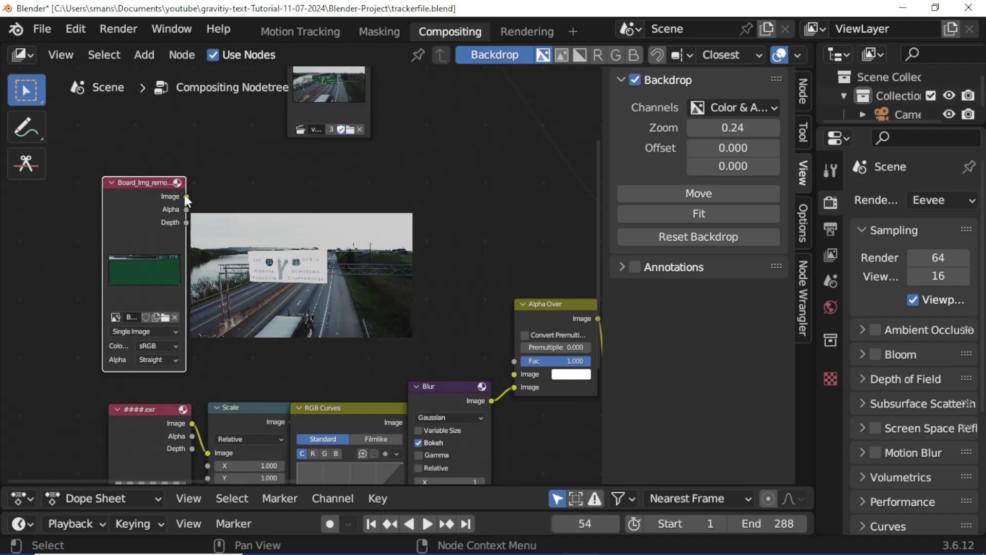
drag(185, 195, 511, 375)
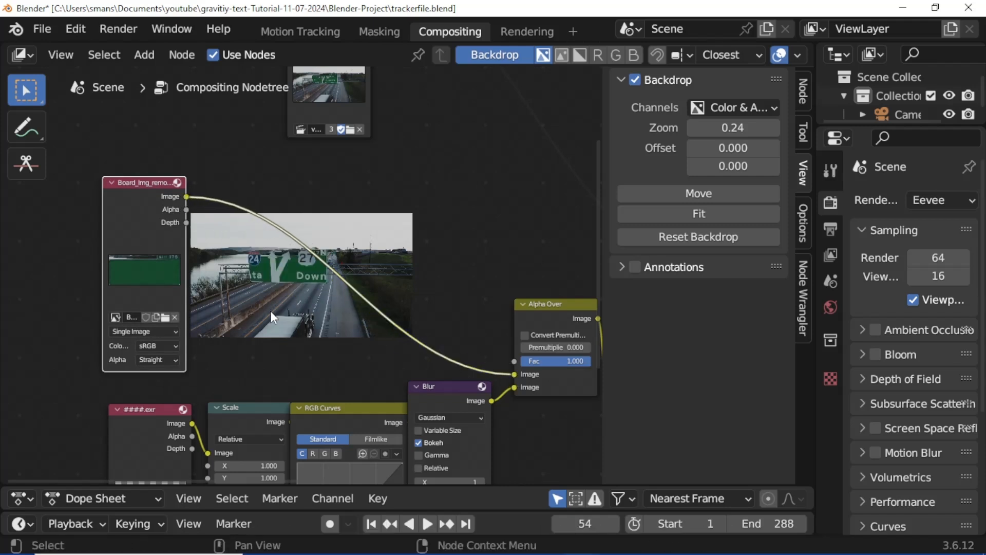
- Set the Scale node's X and Y values to 0.5
middle_drag(355, 316, 377, 199)
scroll(252, 366, up, 3)
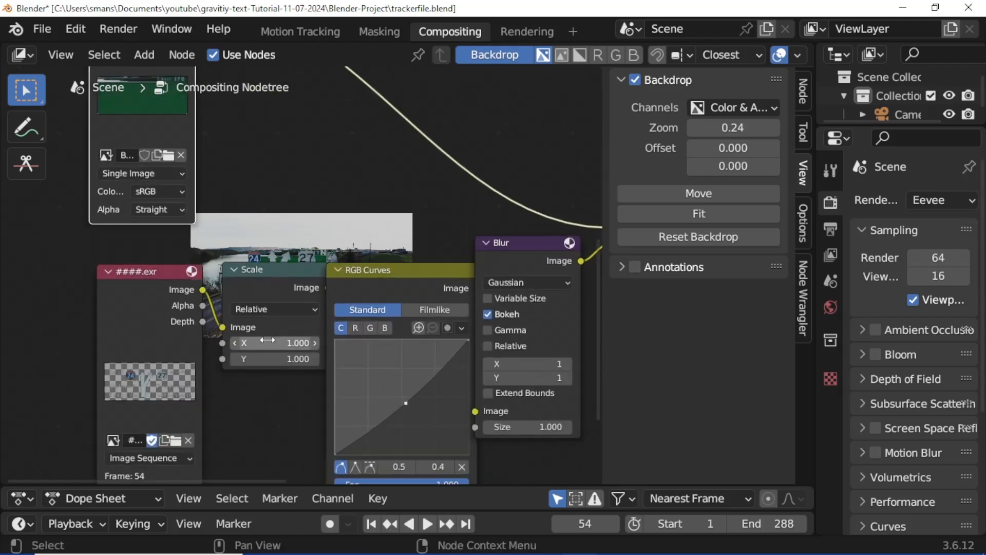
drag(267, 342, 268, 359)
text(.)
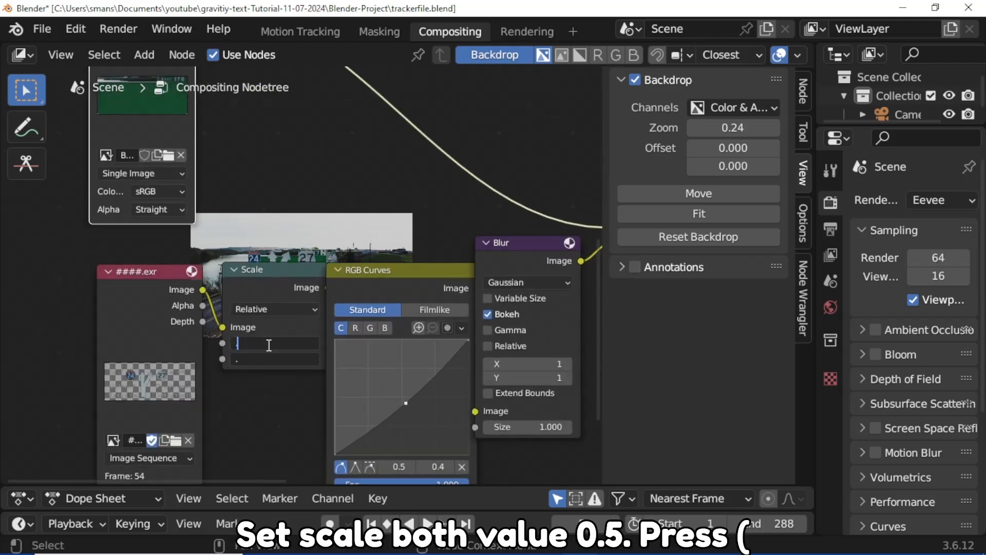
text(5)
key(Return)
- Spread out the .exr sequence, Scale, RGB Curves and Blur nodes toward the start of the chain so they no longer crowd each other
scroll(289, 203, down, 3)
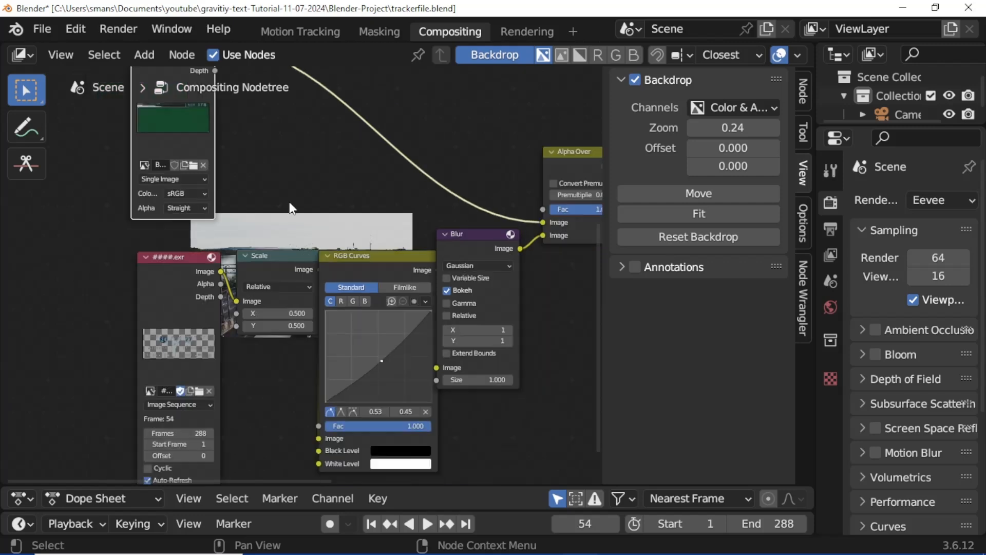
middle_drag(412, 176, 306, 277)
scroll(249, 281, up, 2)
drag(159, 375, 152, 379)
drag(62, 378, 21, 400)
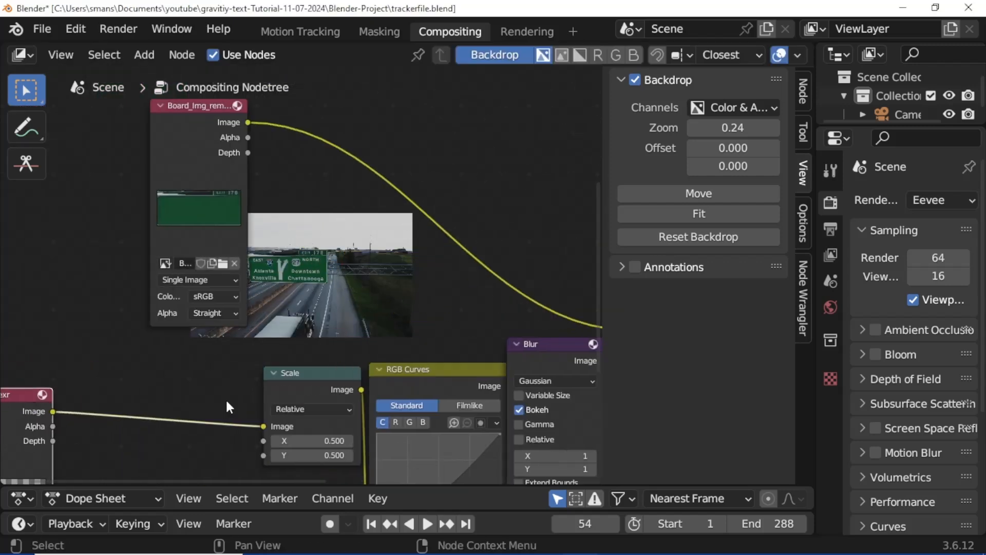
drag(332, 384, 188, 403)
drag(416, 369, 299, 377)
drag(538, 353, 457, 351)
middle_drag(454, 260, 312, 291)
- Duplicate the Alpha Over node onto the link after the board image, and reroute the board image to its second Image input
scroll(313, 292, down, 1)
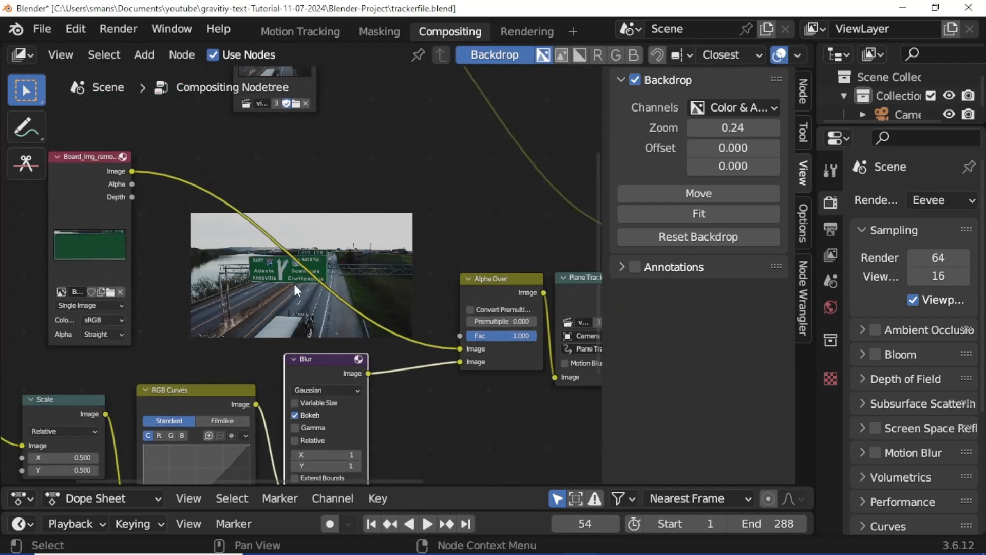
click(510, 300)
key(shift+d)
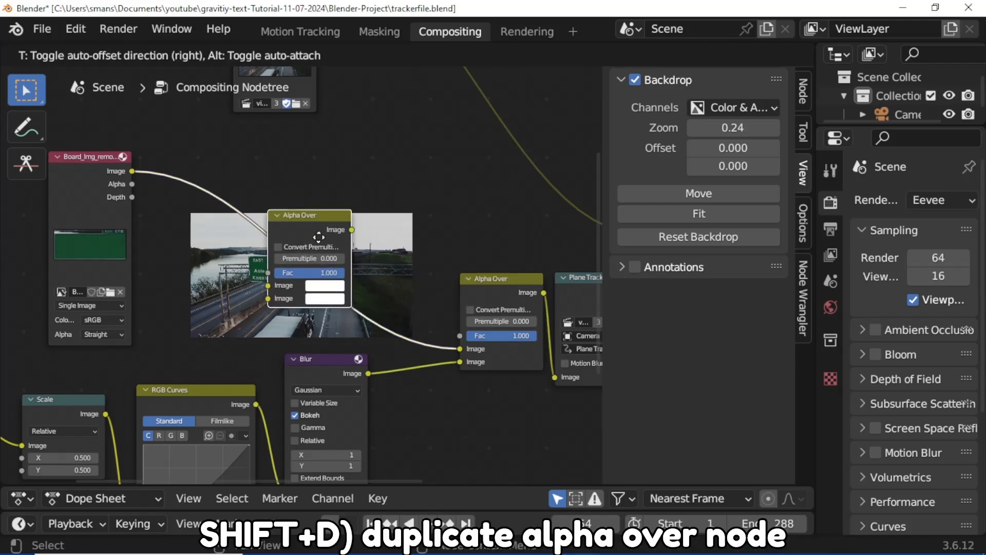
click(318, 237)
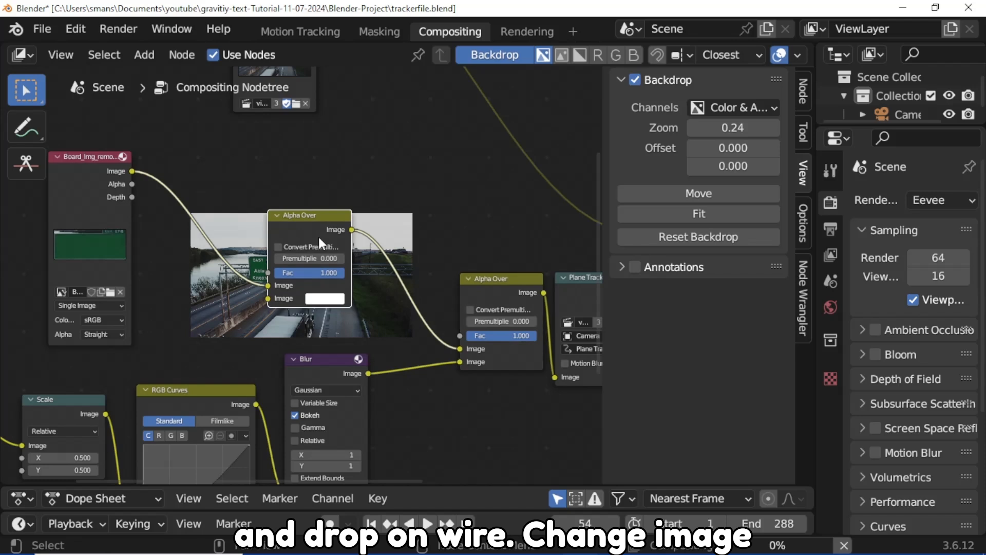
mouse_move(269, 286)
mouse_down()
mouse_move(249, 285)
mouse_move(267, 298)
mouse_up()
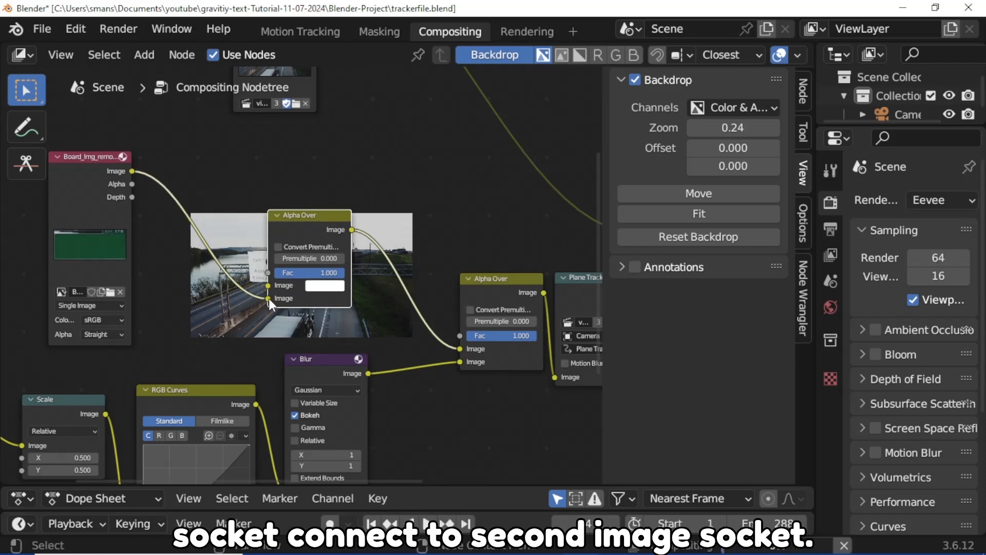
- Set the duplicated Alpha Over's Image color alpha to 0 and move the board image node away from it to make room
click(319, 286)
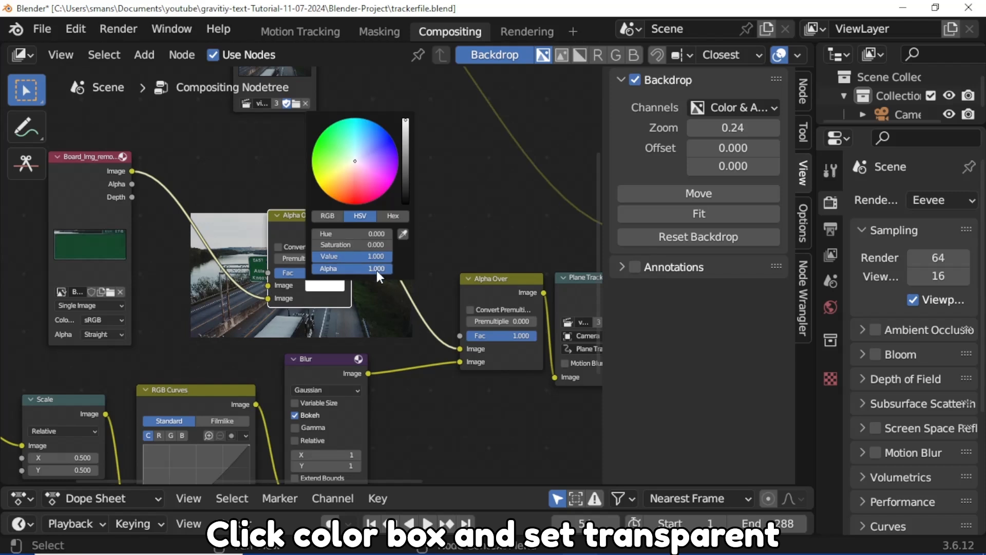
drag(377, 270, 319, 270)
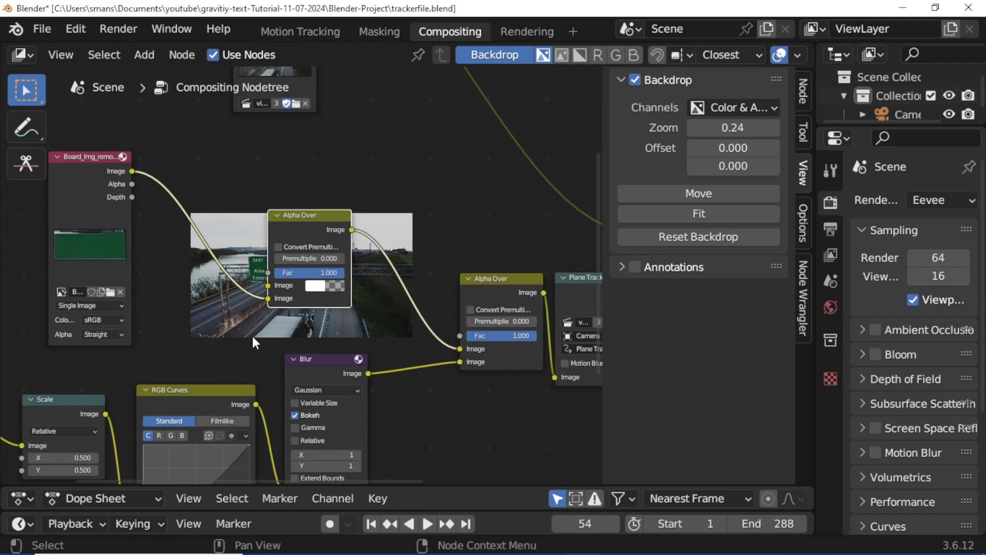
middle_drag(245, 329, 426, 334)
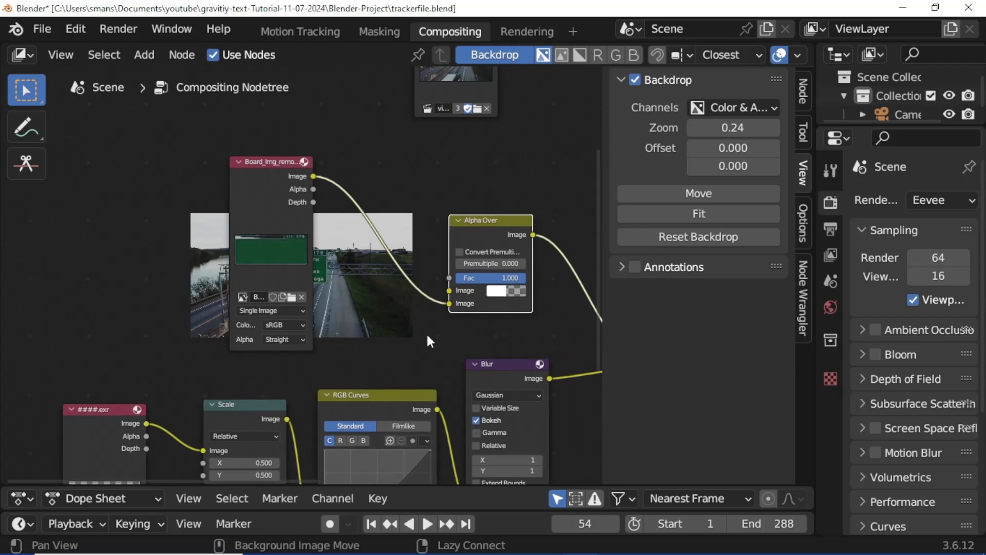
drag(256, 185, 163, 107)
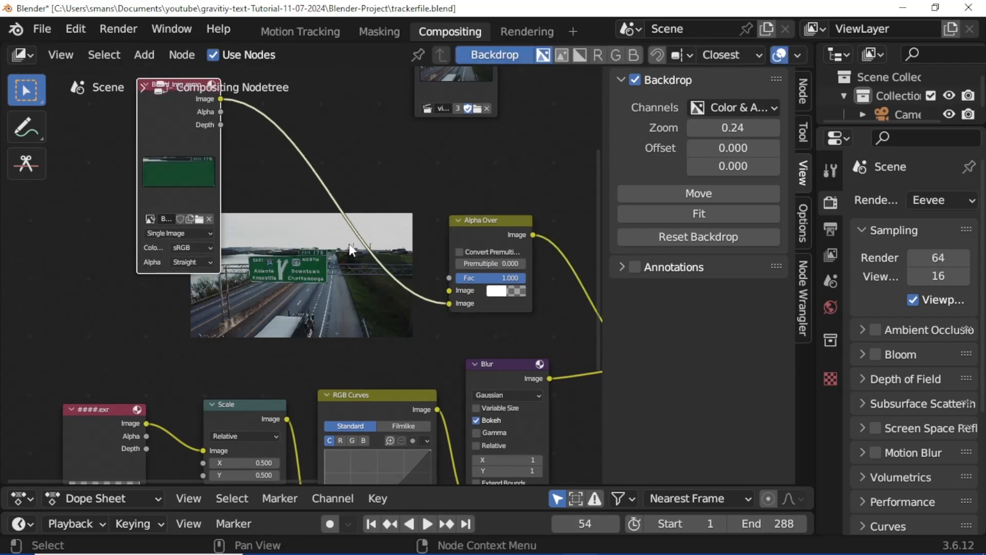
- Add an Ellipse Mask node below the board image node and connect its Mask output to the duplicated Alpha Over's Fac input
key(shift+a)
click(221, 318)
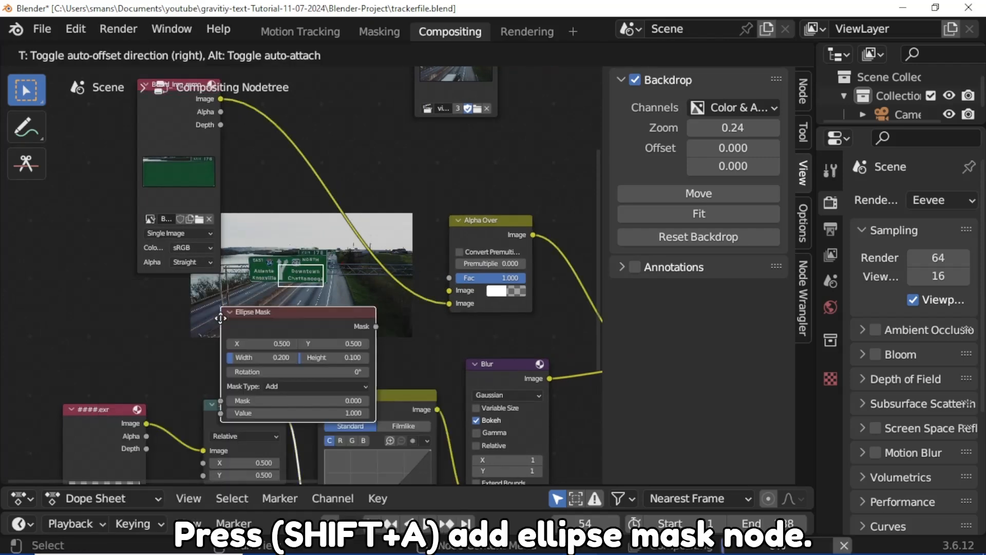
click(210, 285)
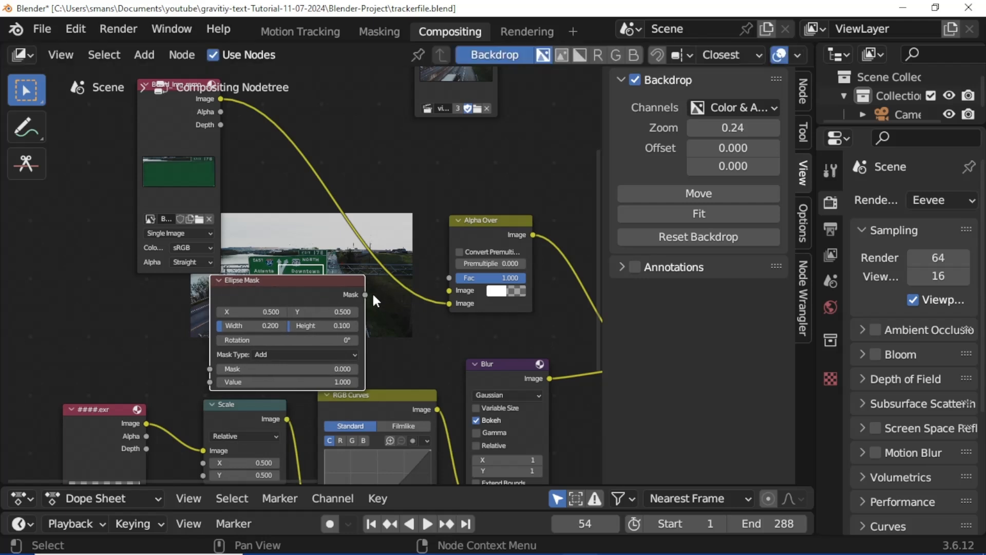
drag(365, 295, 446, 277)
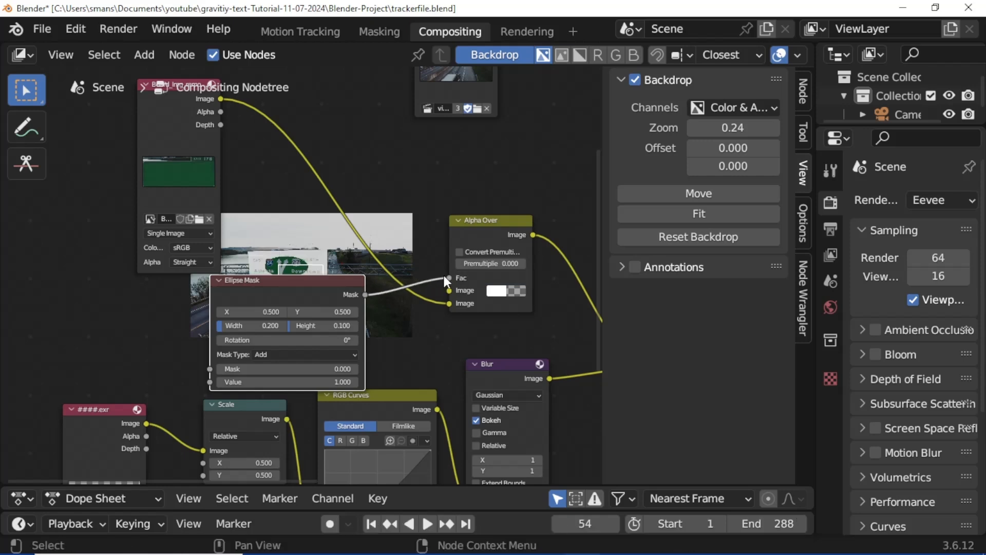
scroll(287, 278, up, 2)
drag(285, 279, 206, 296)
- Change the first Image color of the masked Alpha Over node from white to black by lowering its value to 0
scroll(387, 312, down, 4)
middle_drag(391, 337, 338, 354)
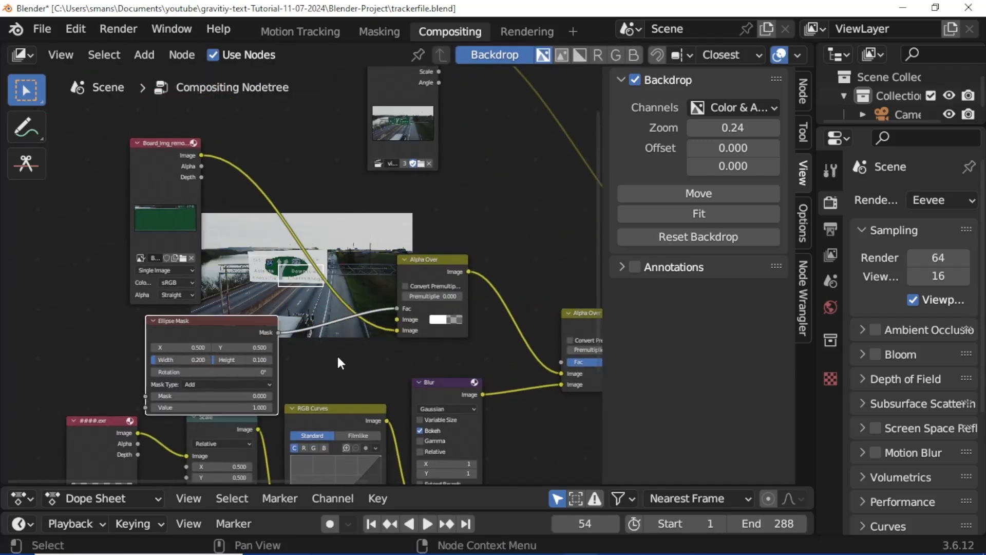
scroll(339, 353, up, 1)
click(448, 317)
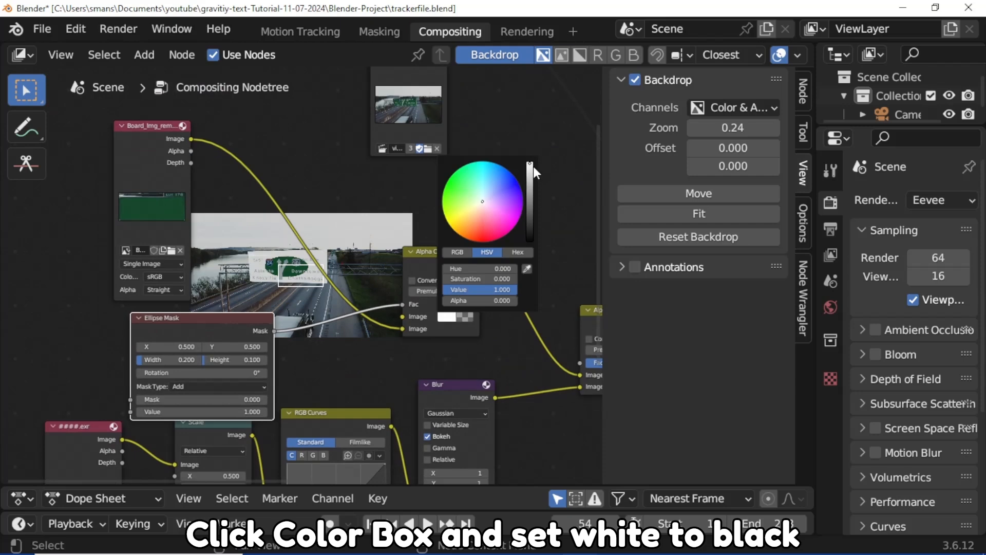
drag(530, 165, 526, 240)
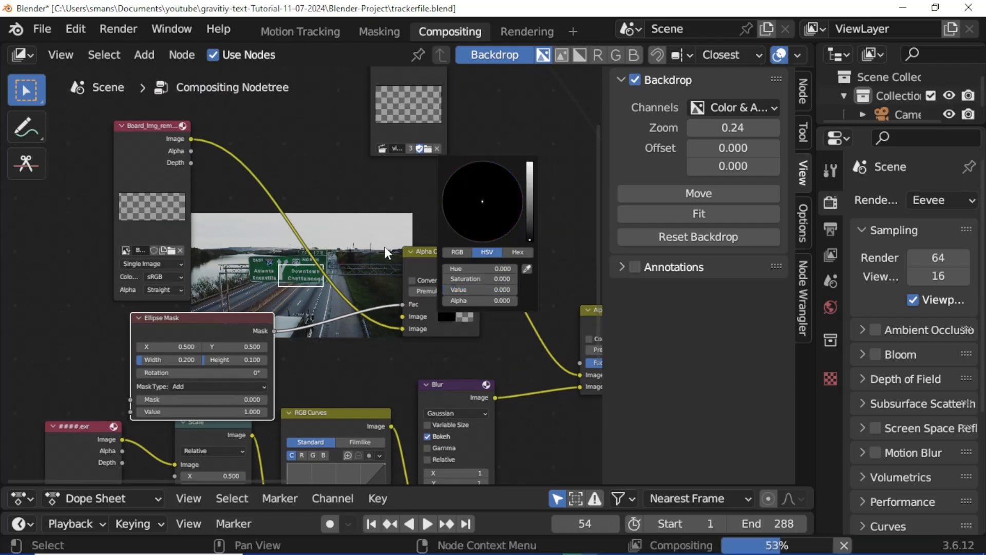
- Preview the output of the masked Alpha Over node in the backdrop
scroll(304, 311, up, 3)
middle_drag(293, 375, 402, 354)
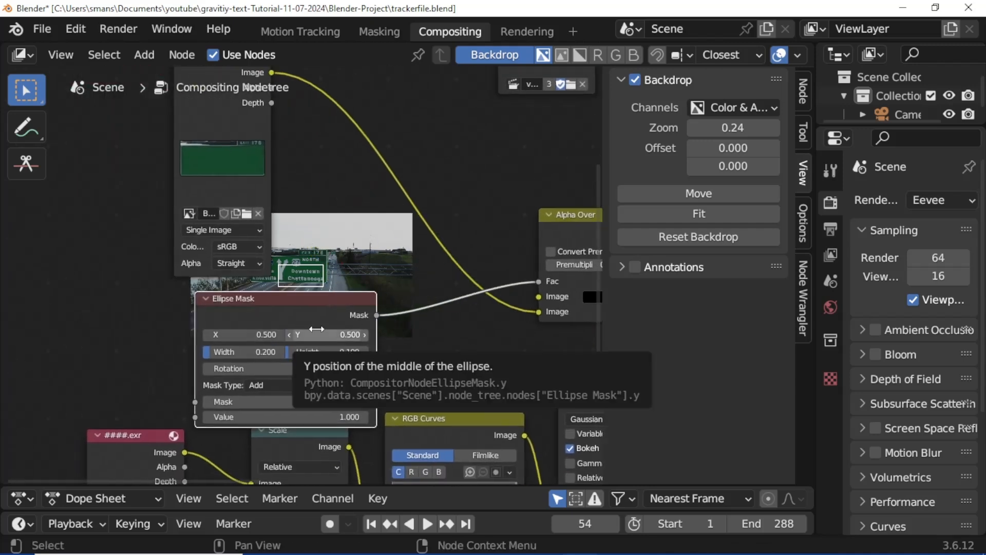
click(582, 239)
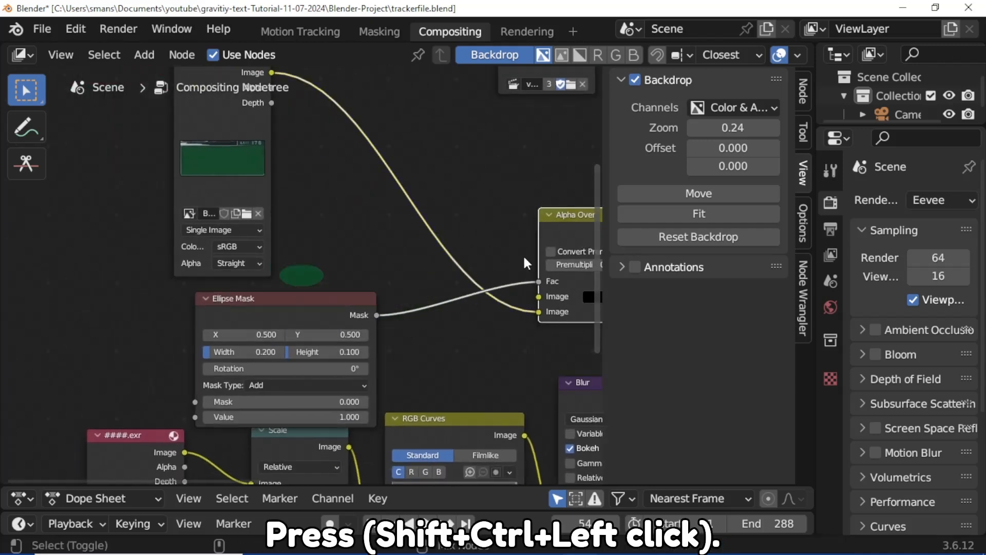
- Set the Ellipse Mask's width to 2.000, its height to 0.613 and its Y position to 0.142
scroll(286, 329, up, 1)
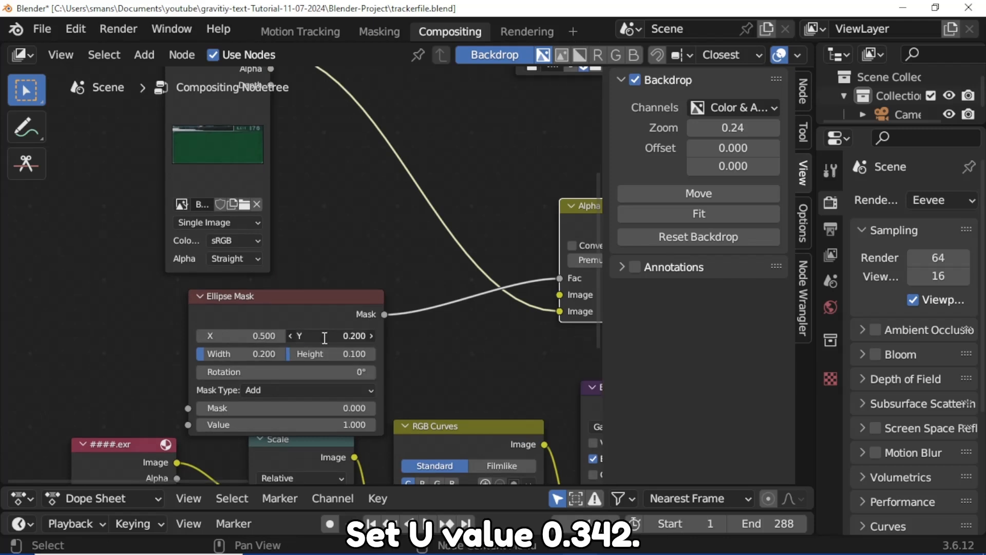
click(325, 337)
text(.342)
key(Return)
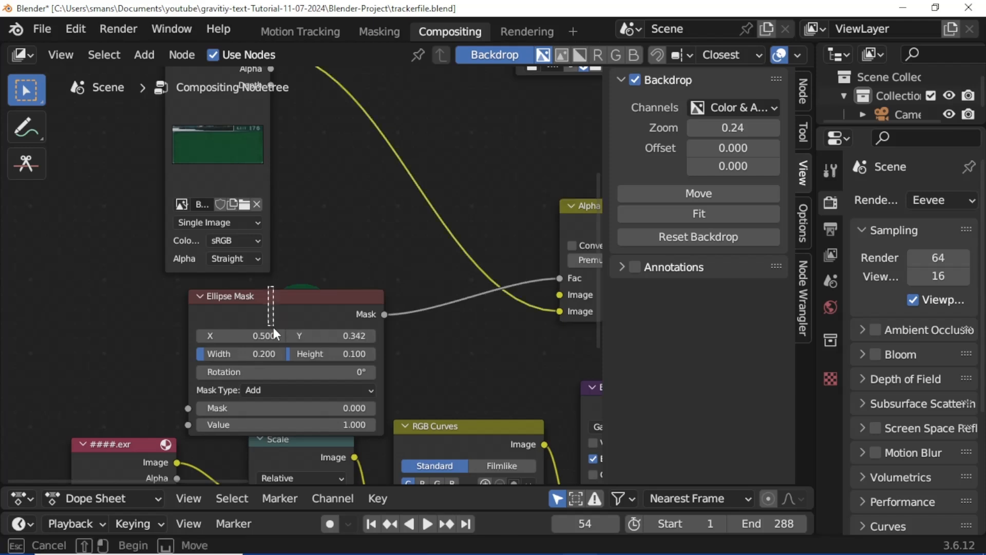
drag(291, 310, 355, 339)
drag(317, 384, 398, 359)
scroll(319, 289, up, 4)
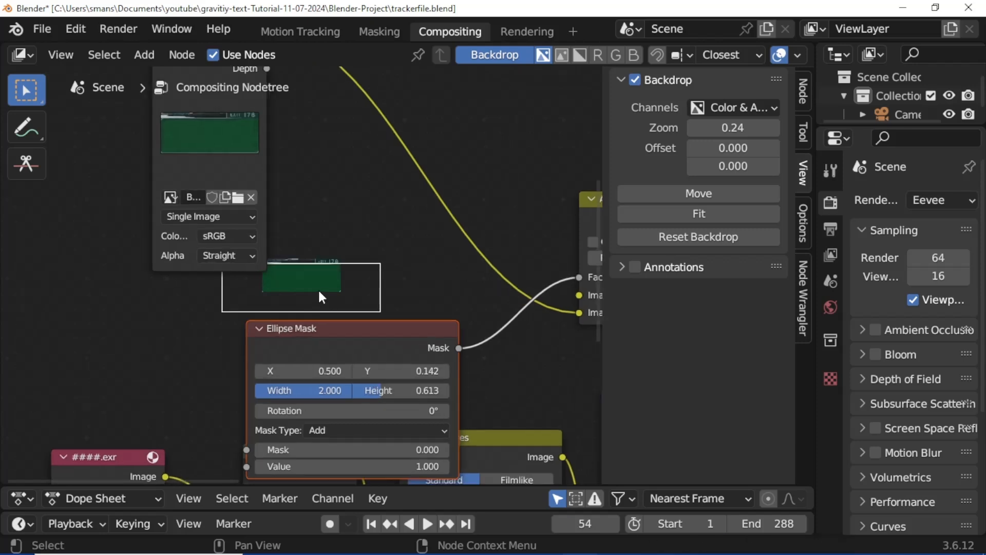
- Set the backdrop zoom to 1.28 and lower the Ellipse Mask's Y position to 0.012
drag(719, 128, 772, 128)
drag(404, 399, 389, 399)
scroll(384, 254, down, 2)
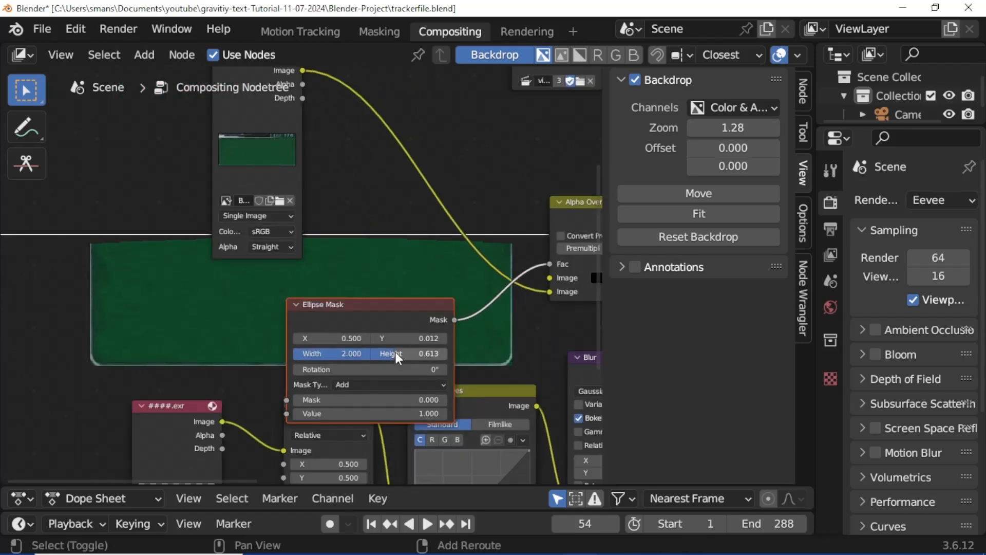
- Move the Ellipse Mask node aside and insert a Blur node on the link between its Mask output and the Alpha Over's Fac input
drag(390, 344, 121, 282)
key(shift+a)
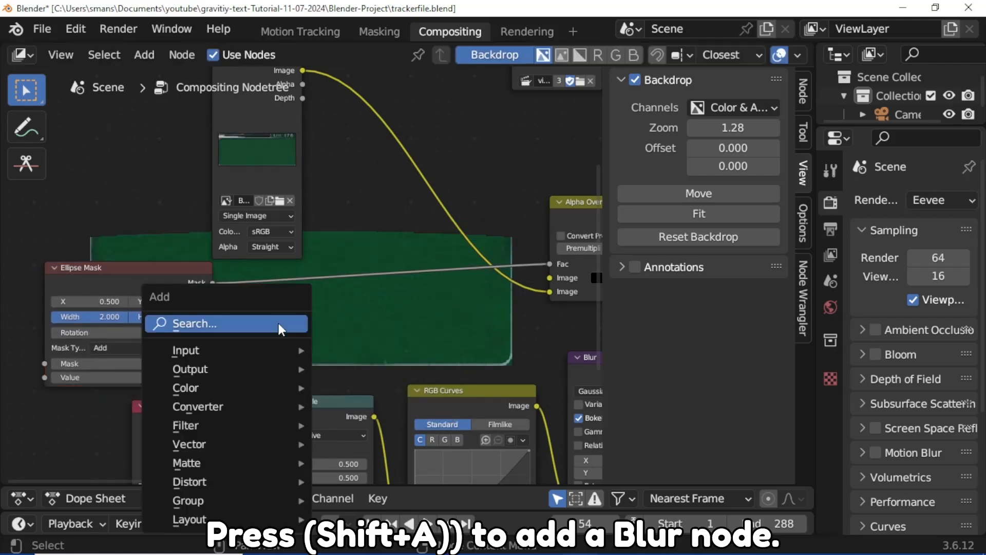
click(278, 323)
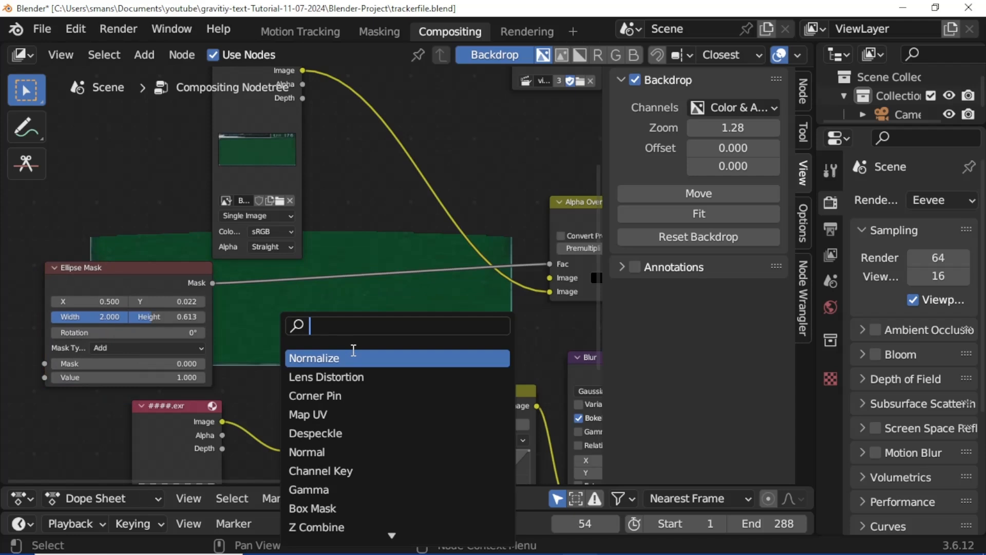
text(blur)
key(Return)
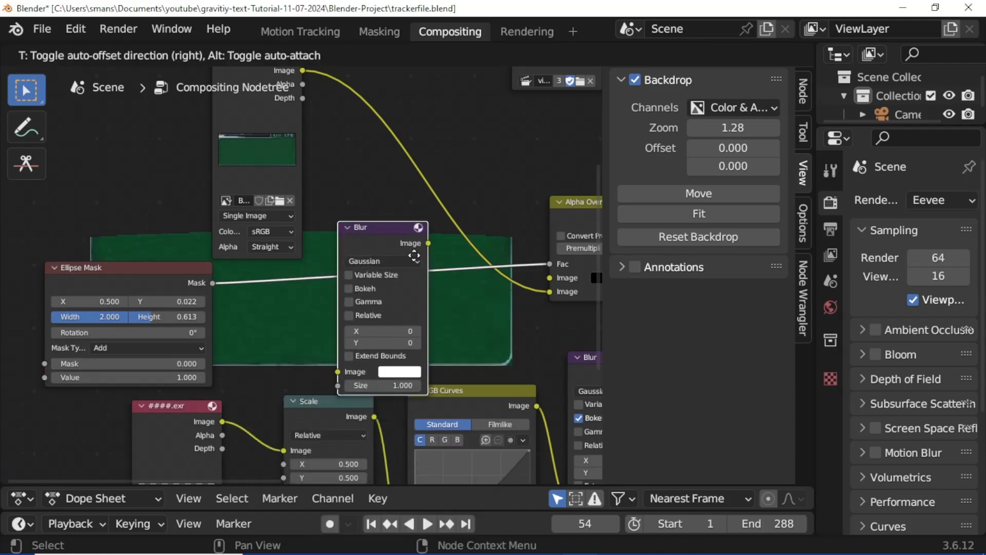
click(414, 257)
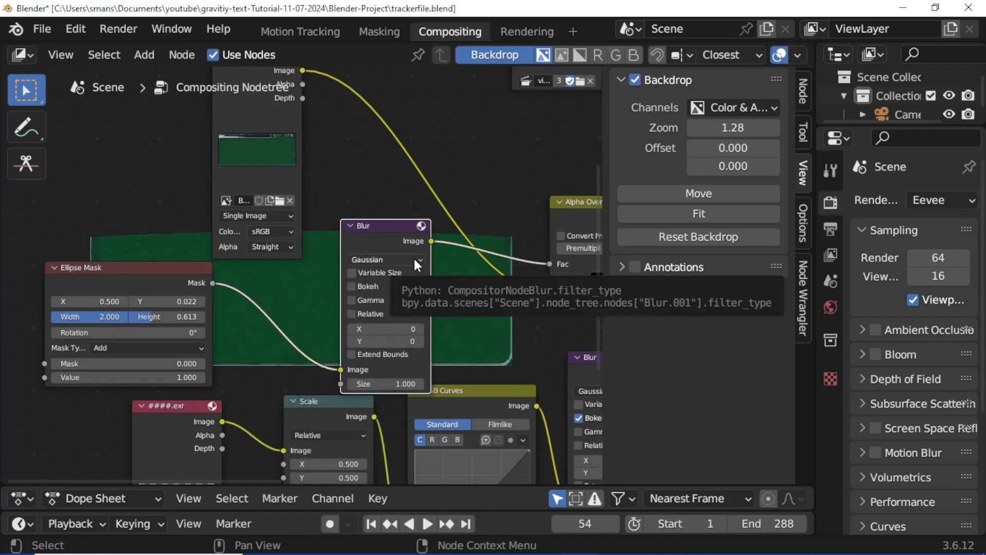
- Enable Bokeh on the new mask Blur node and set its X and Y blur sizes to 3
click(353, 286)
click(393, 328)
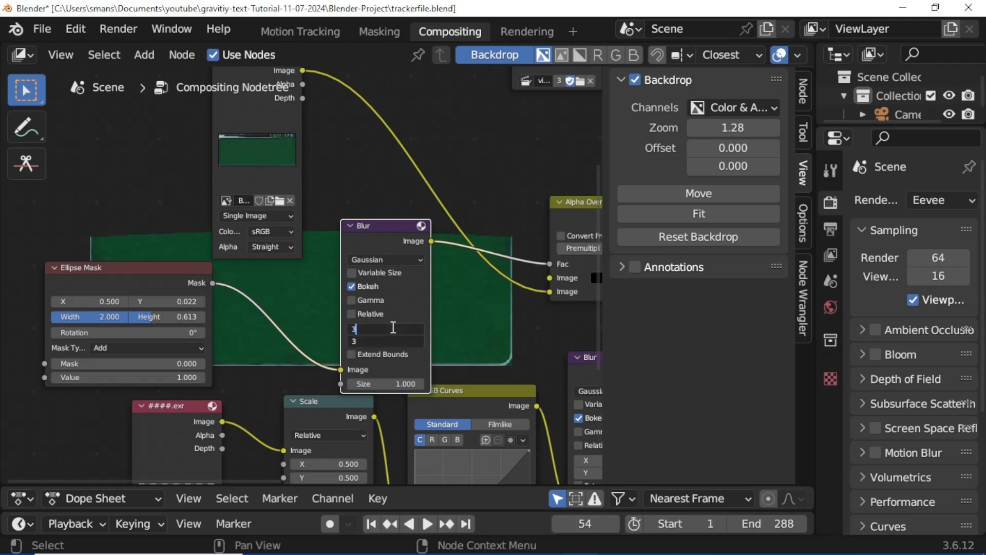
key(Return)
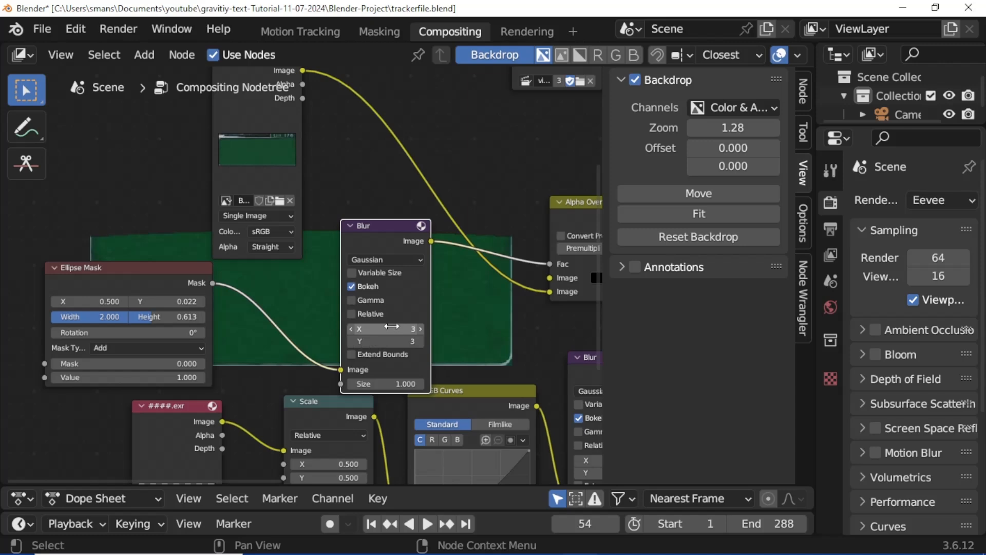
- Preview the final Alpha Over node, which combines the movie clip with the board, in the backdrop
scroll(286, 341, down, 3)
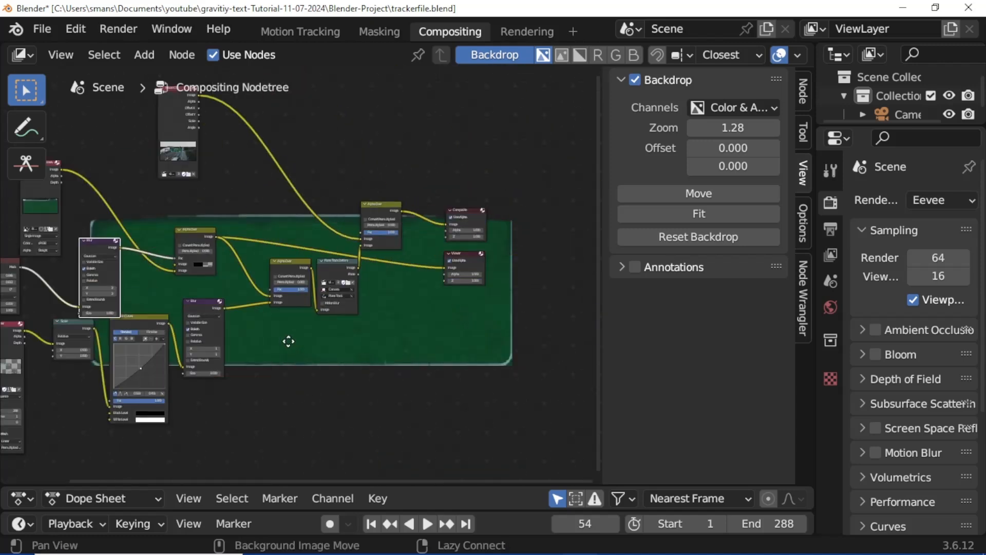
ctrl+shift+click(372, 205)
scroll(460, 302, down, 3)
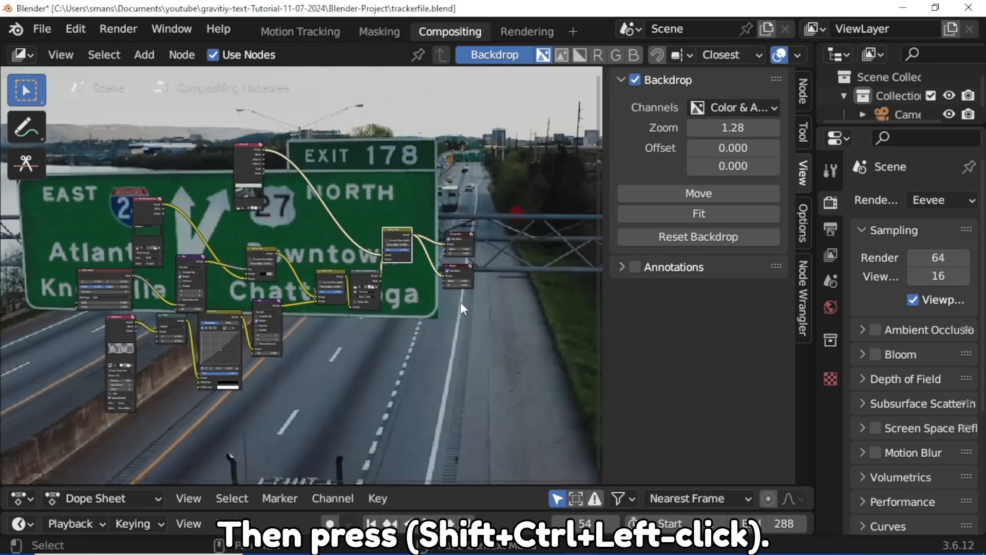
- Insert a duplicate of the RGB Curves node on the link after the board image node and slightly lower its curve's midpoint
scroll(387, 280, up, 4)
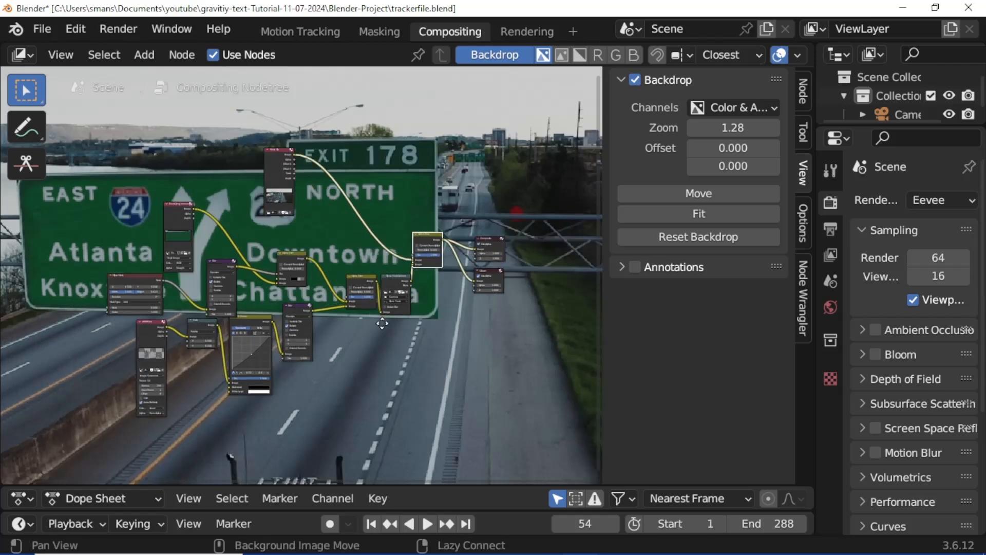
drag(326, 213, 232, 176)
click(450, 399)
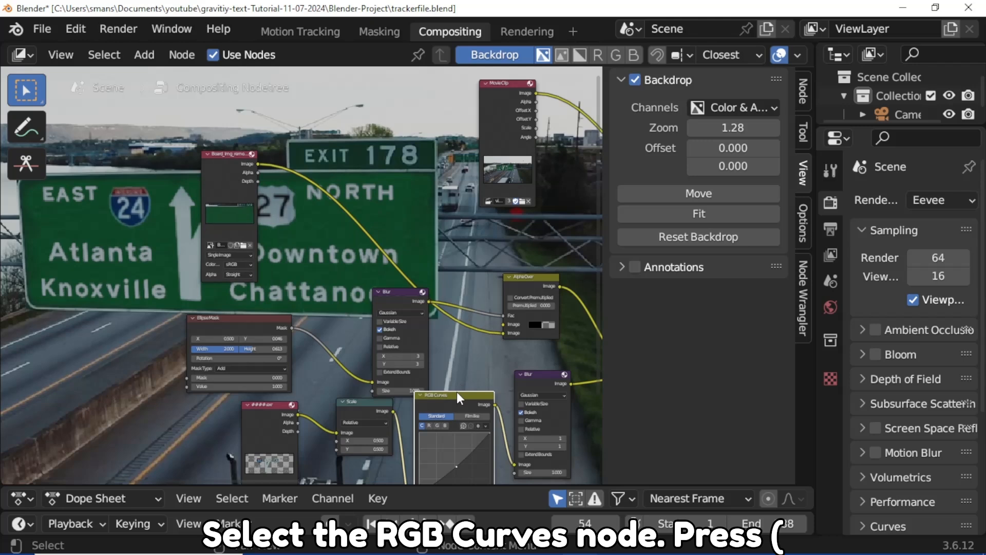
key(shift+d)
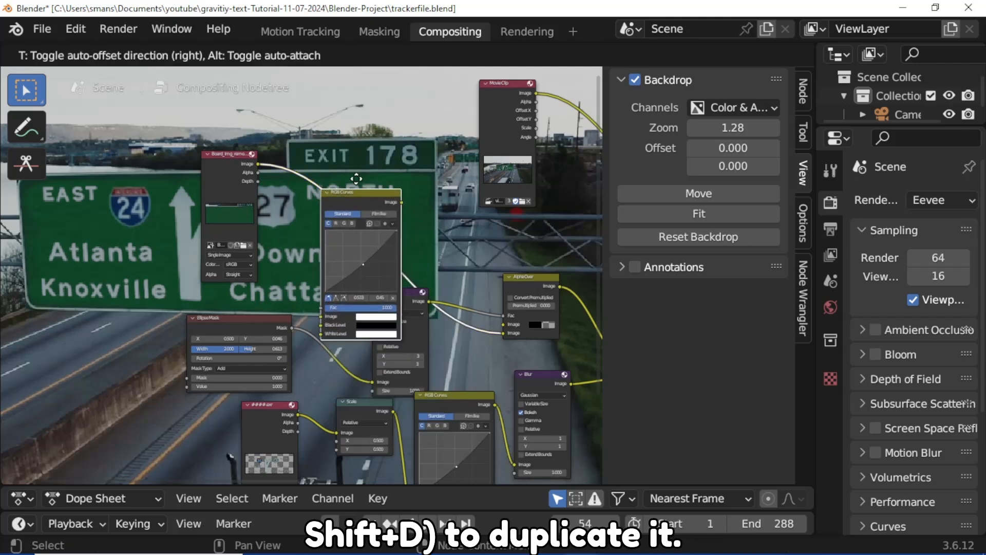
click(351, 172)
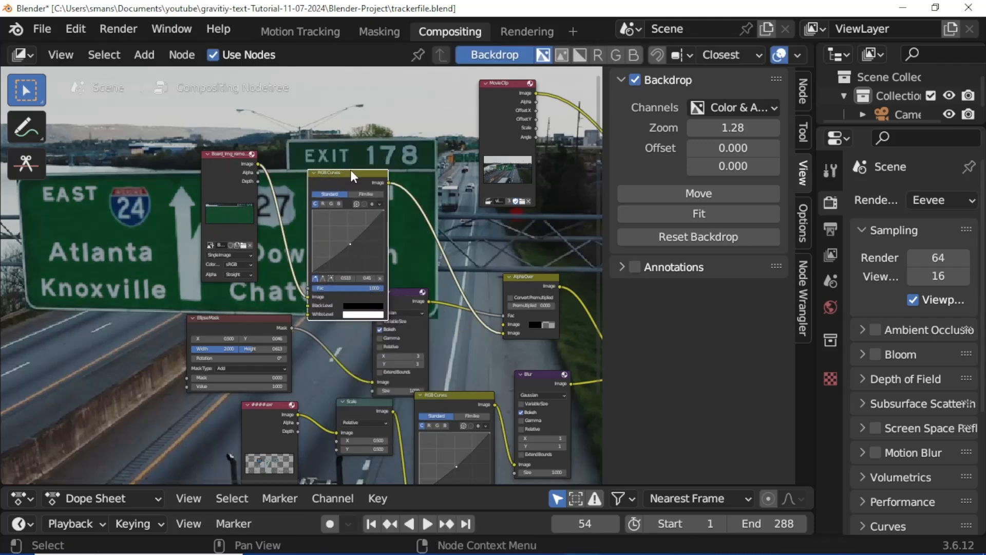
mouse_move(351, 243)
mouse_down()
mouse_move(362, 248)
mouse_move(352, 247)
mouse_up()
- Play the animation from frame 54 to review the finished composite in the backdrop
scroll(436, 179, down, 5)
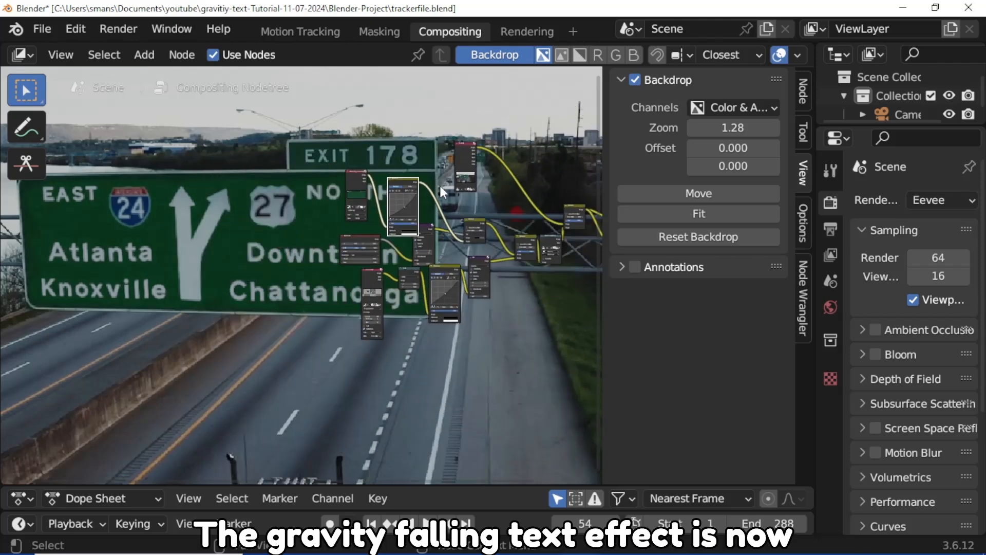
scroll(440, 183, up, 6)
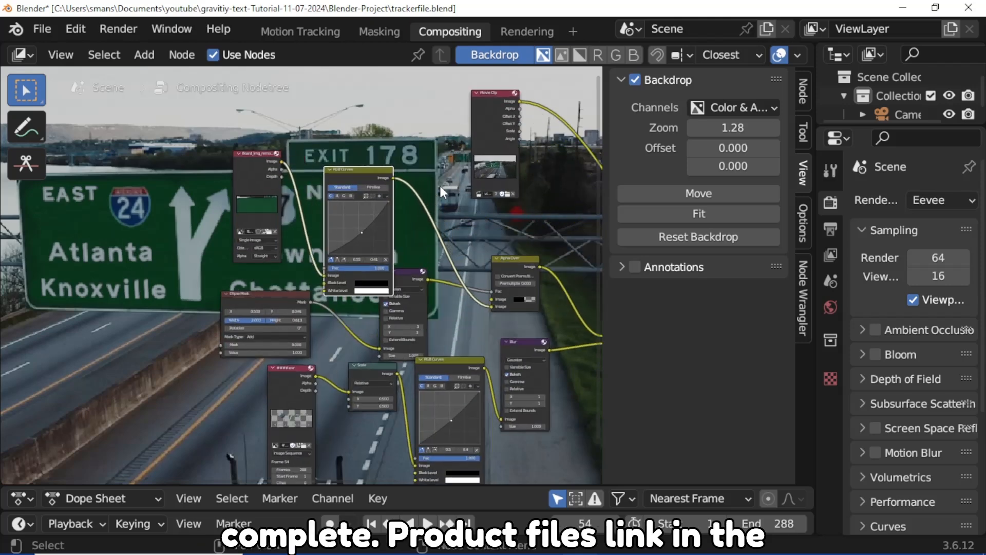
scroll(467, 229, down, 6)
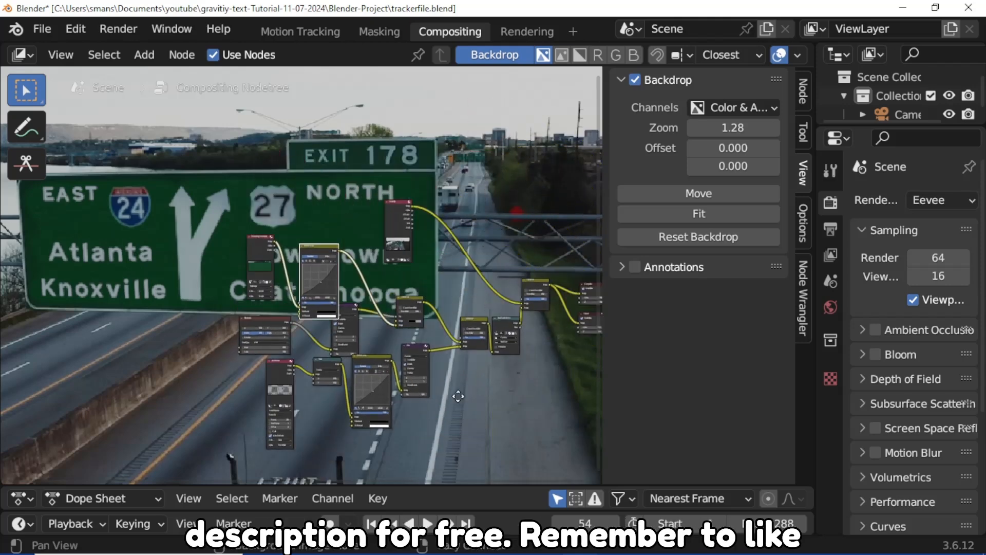
scroll(494, 367, down, 1)
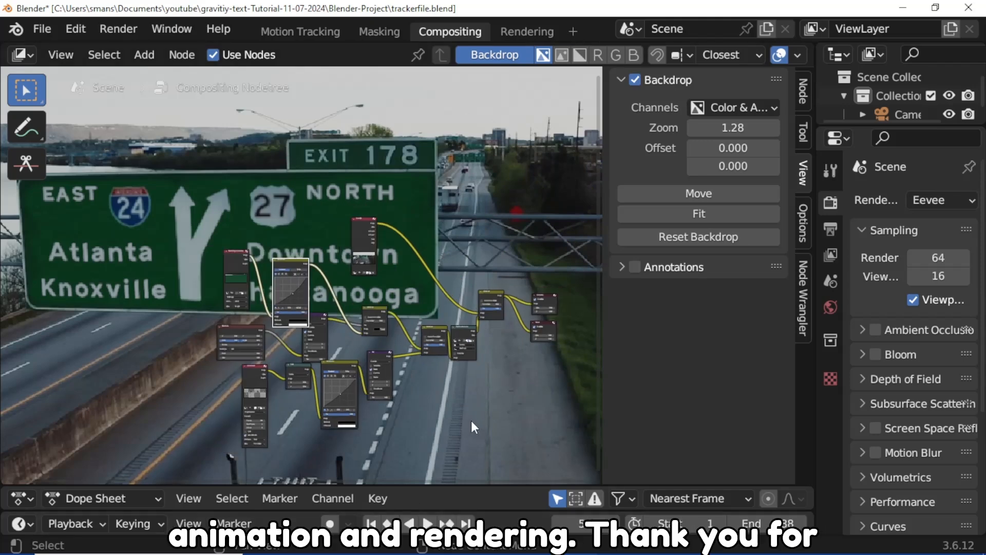
key(space)
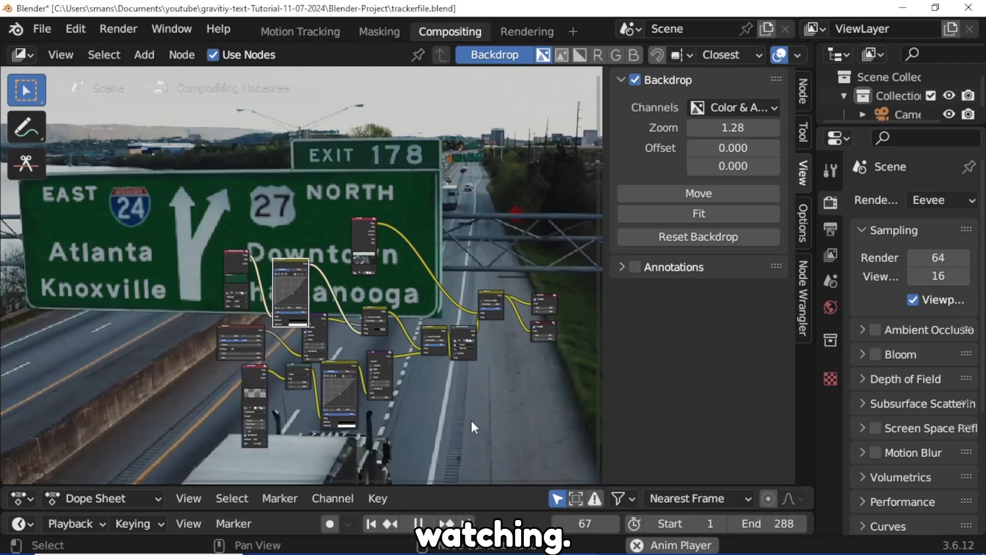